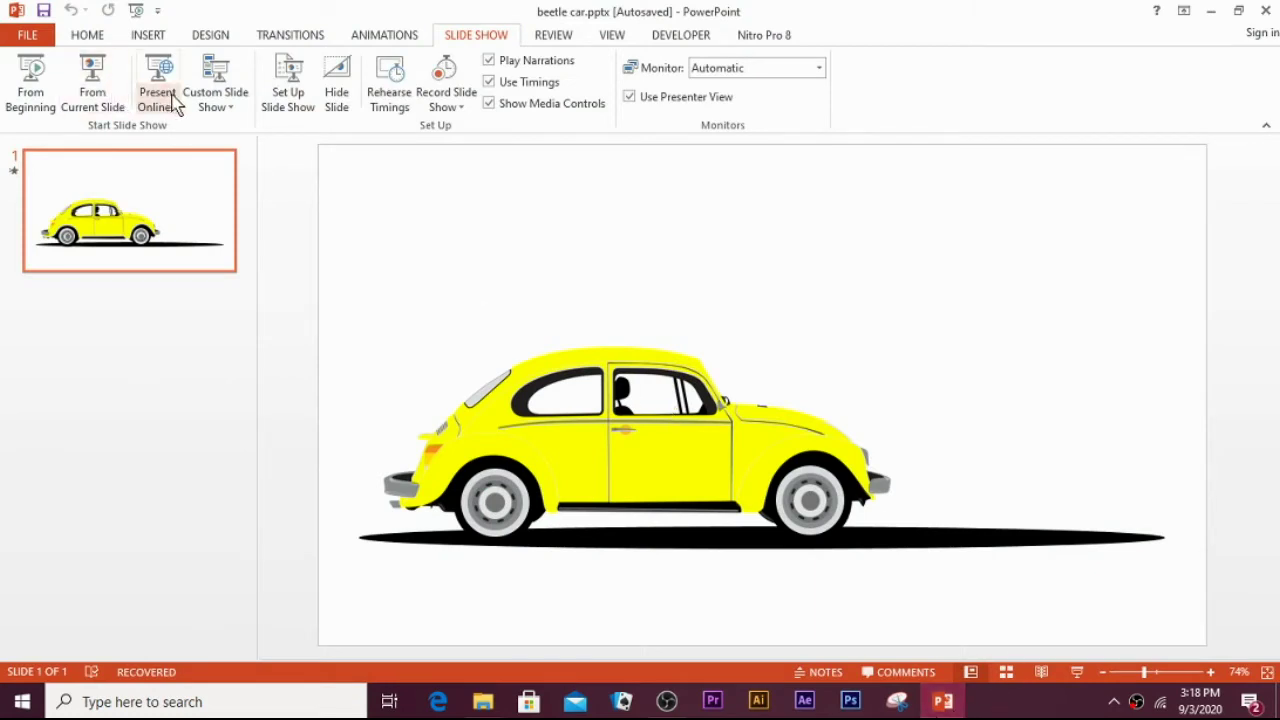
Play the beetle car slide show from the beginning to preview its animation, and exit it.
click(35, 88)
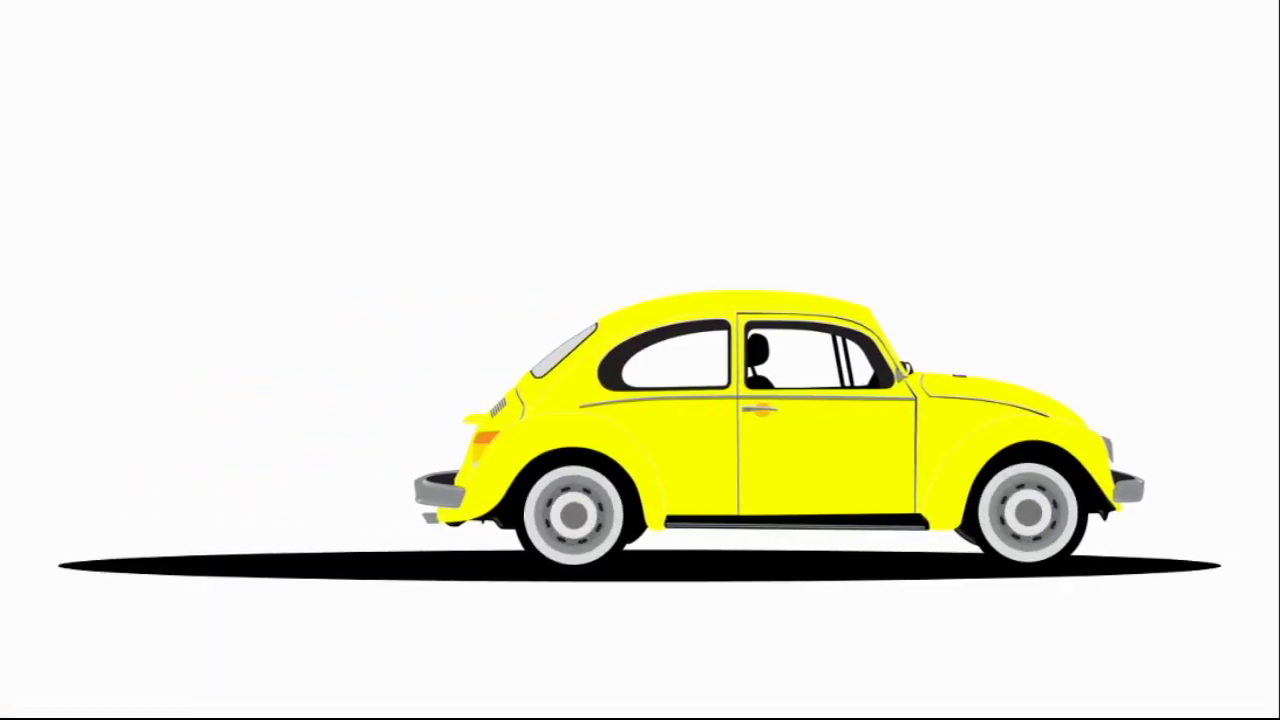
key(Escape)
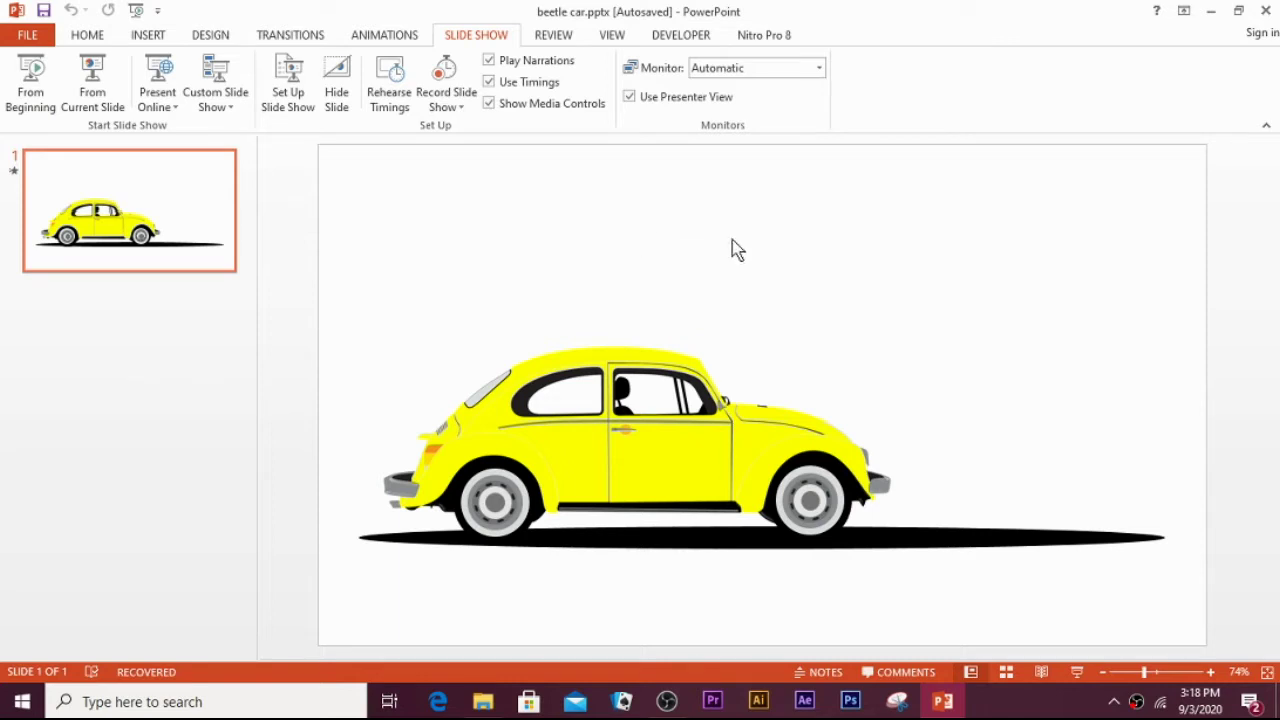
Switch to Google Chrome, search Google for "pixabay" and open the Pixabay website.
click(1213, 10)
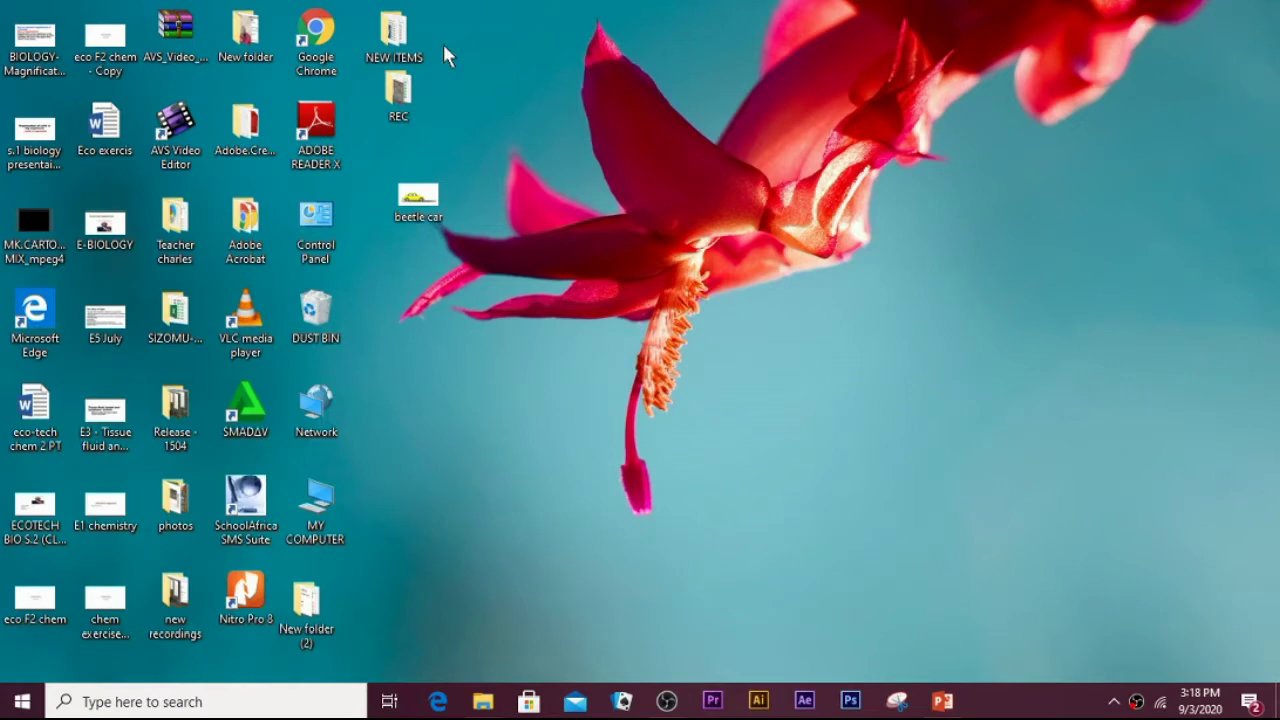
double_click(304, 45)
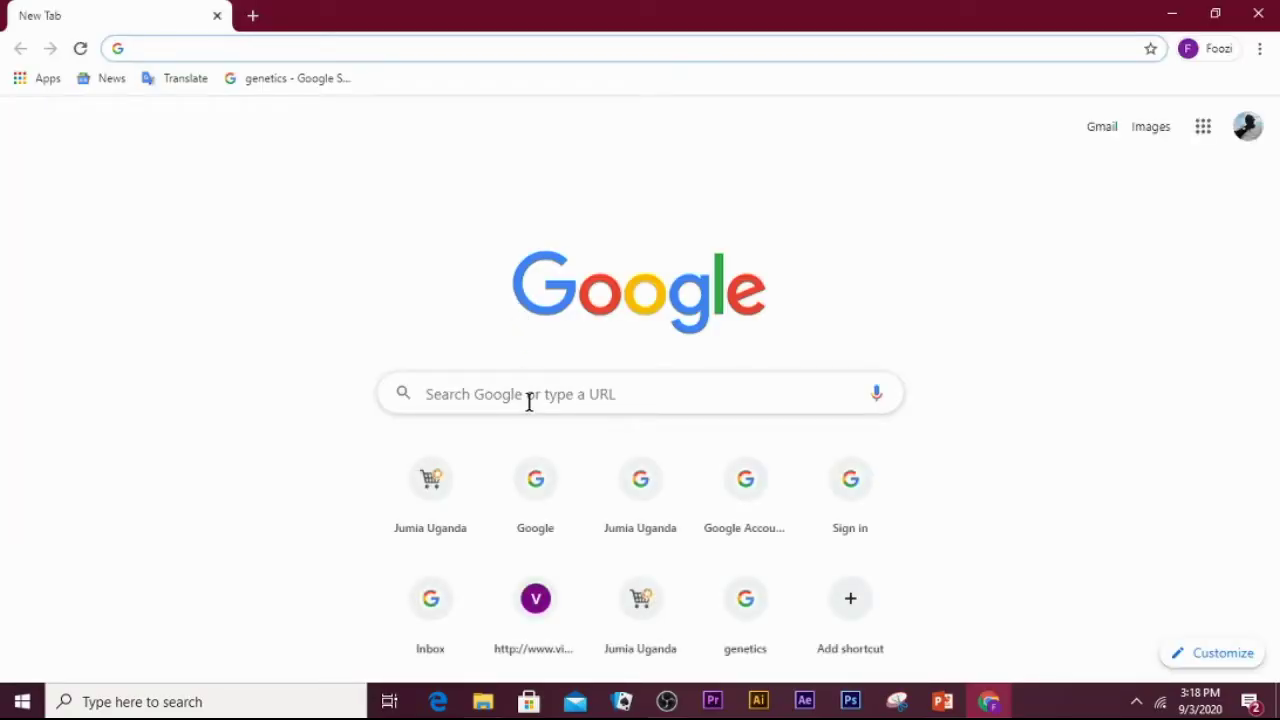
click(529, 401)
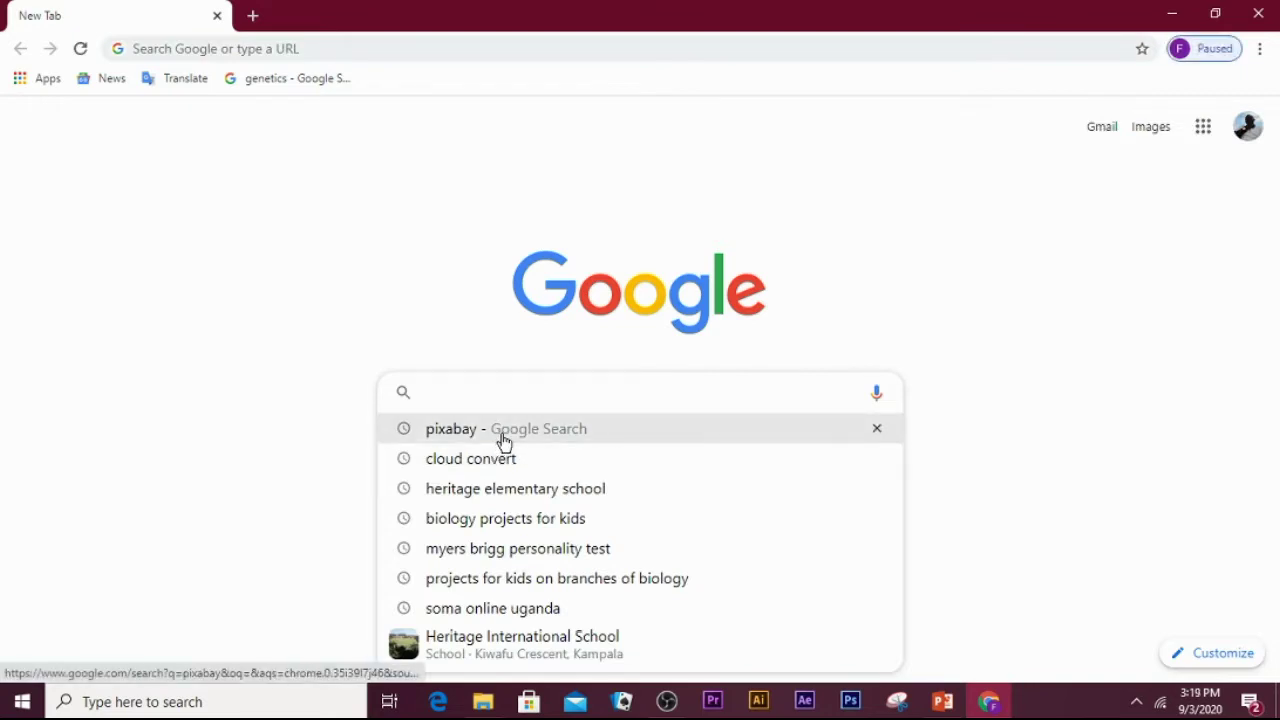
click(503, 441)
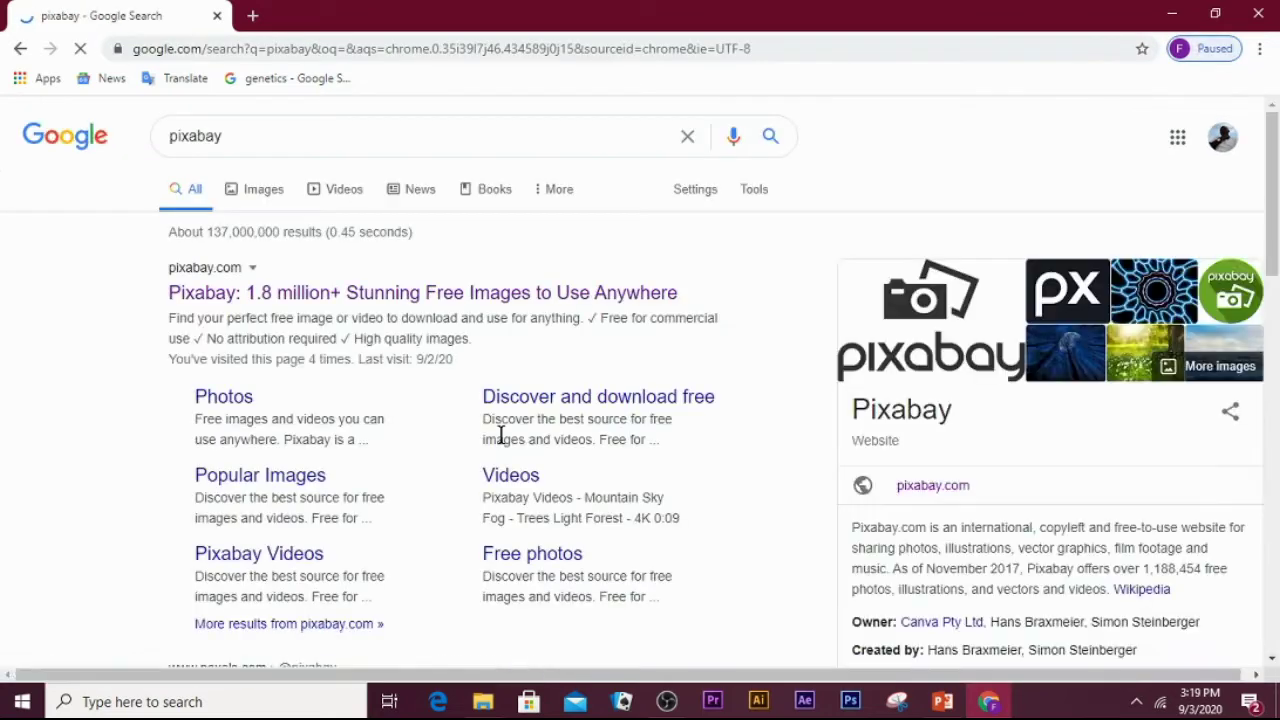
click(323, 293)
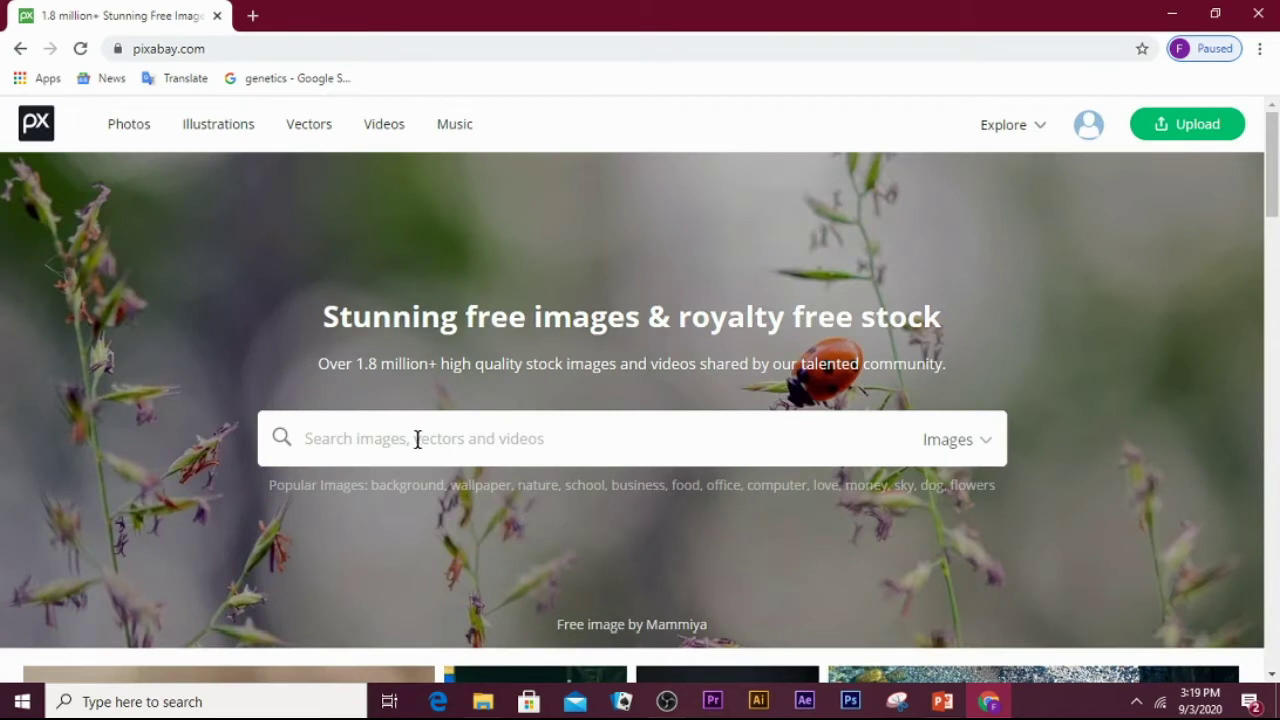
Search Pixabay for "car" with the results limited to vector graphics.
text(car)
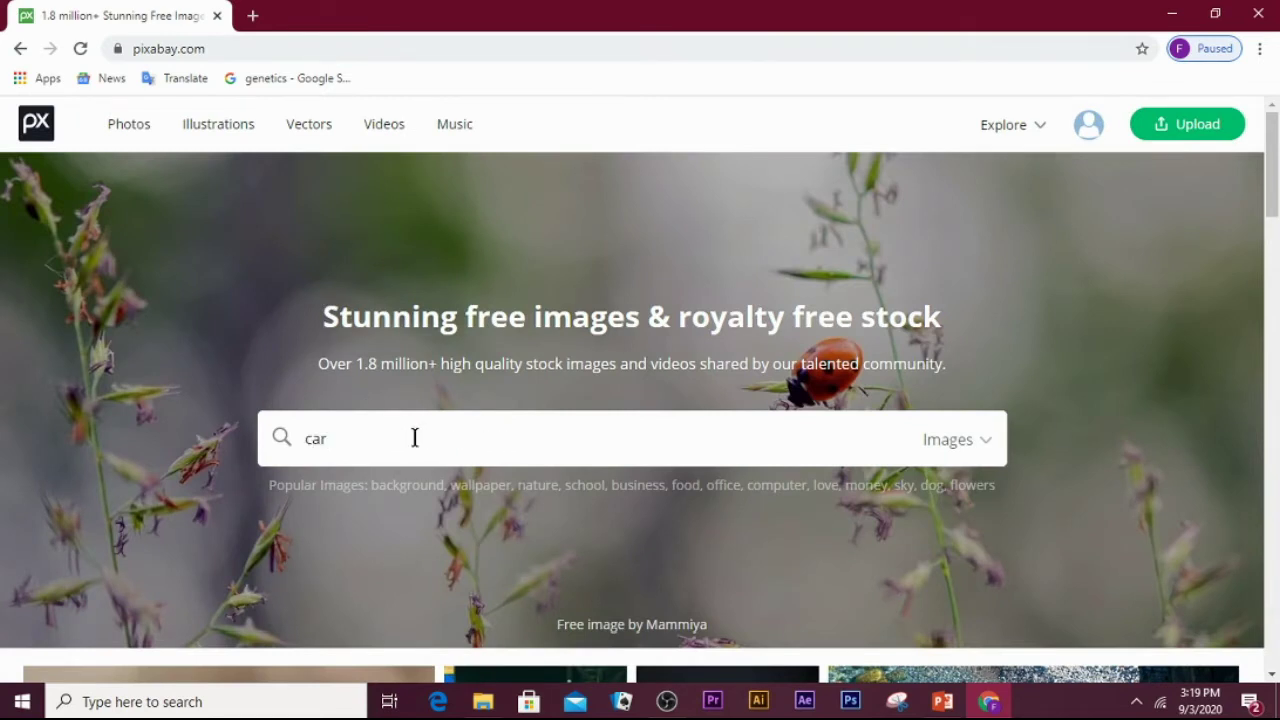
click(983, 443)
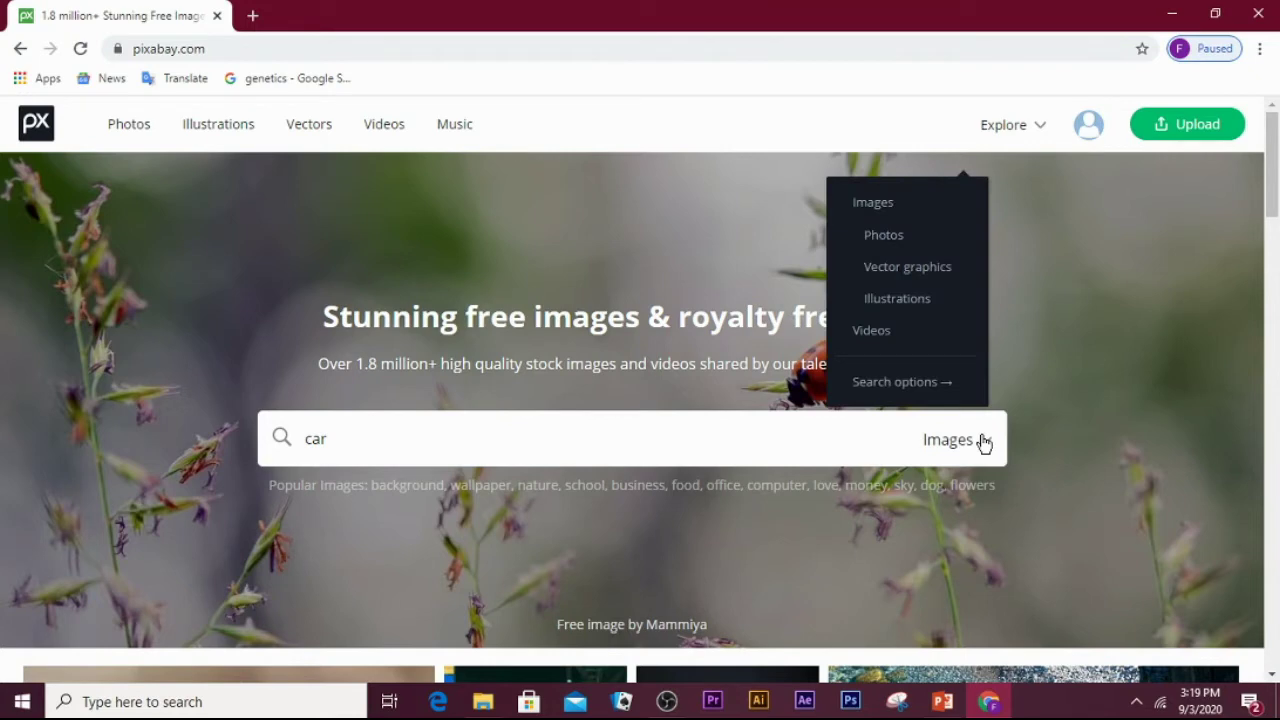
click(931, 280)
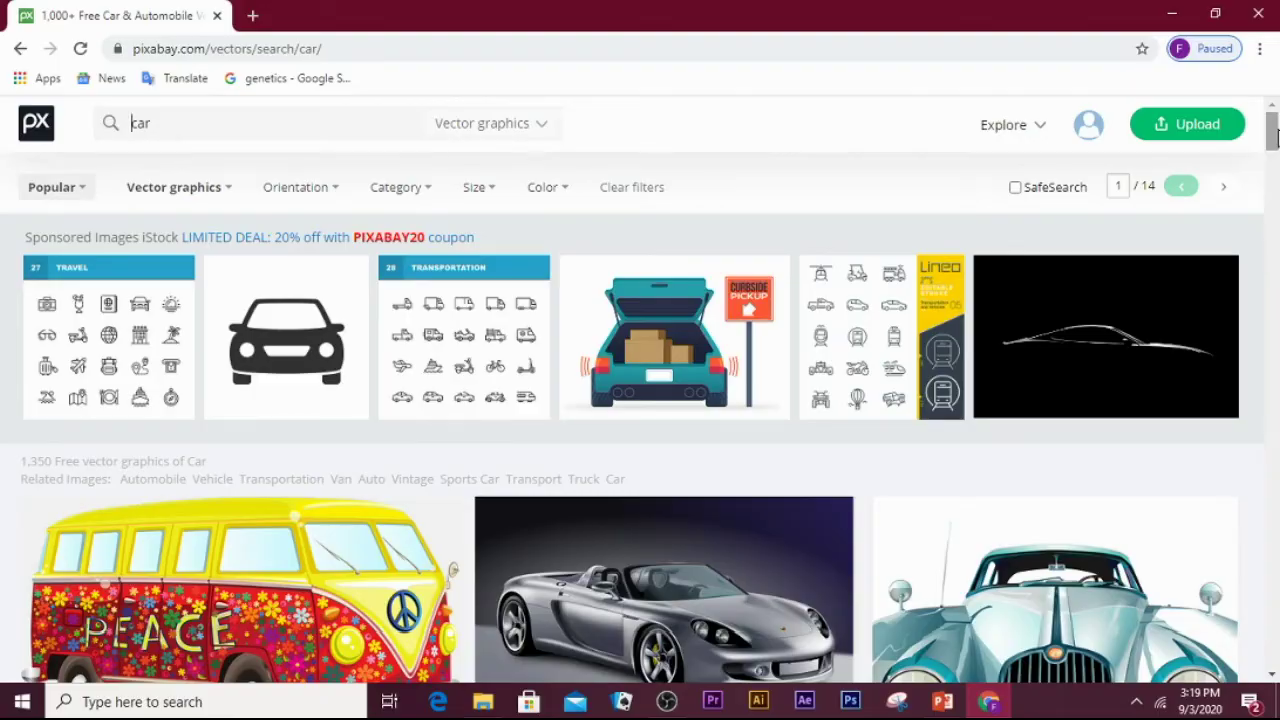
Find the blue Beetle car in side profile among the vector results and open its page.
drag(1274, 135, 1276, 700)
drag(1274, 648, 1260, 492)
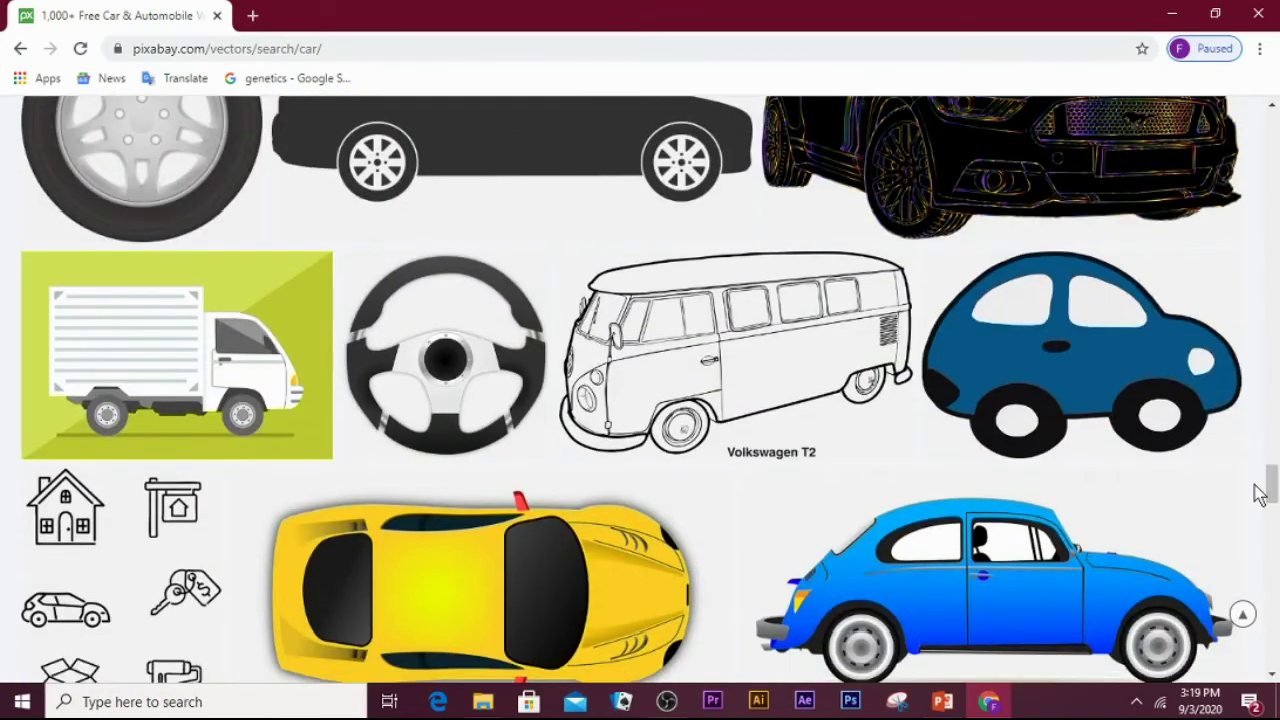
click(998, 589)
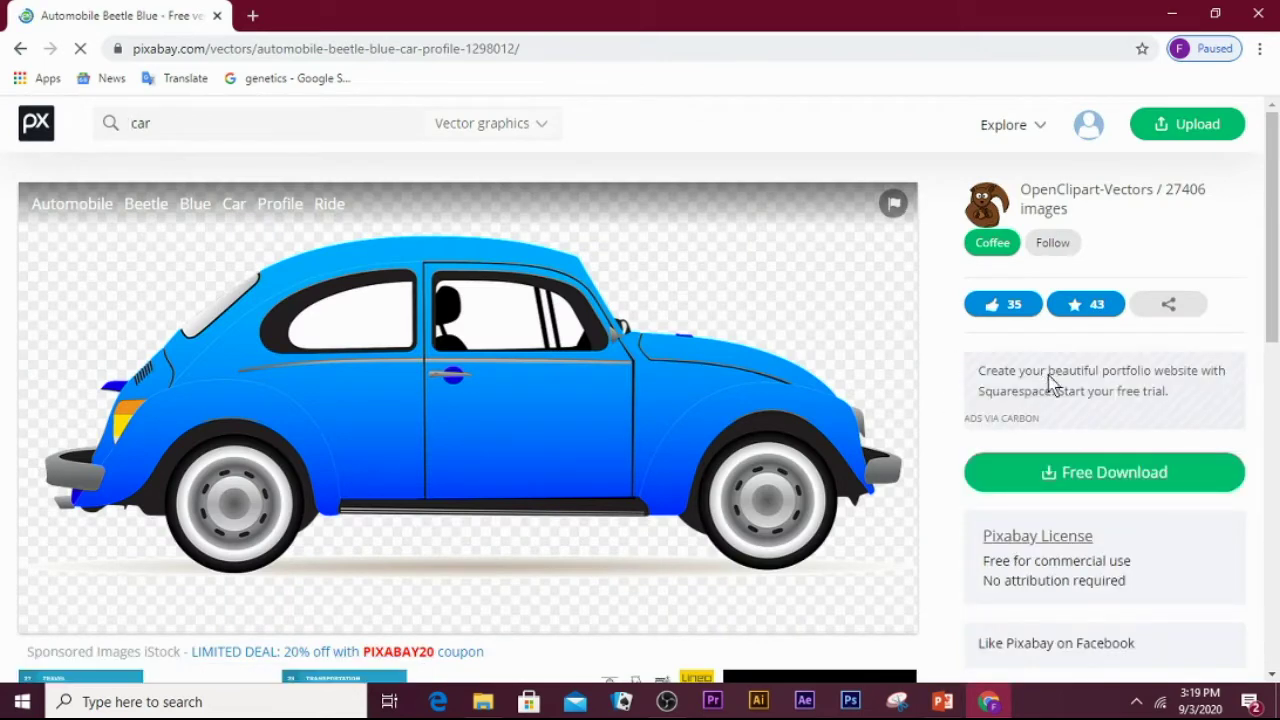
Download the blue Beetle car image as an SVG vector graphic.
click(1050, 381)
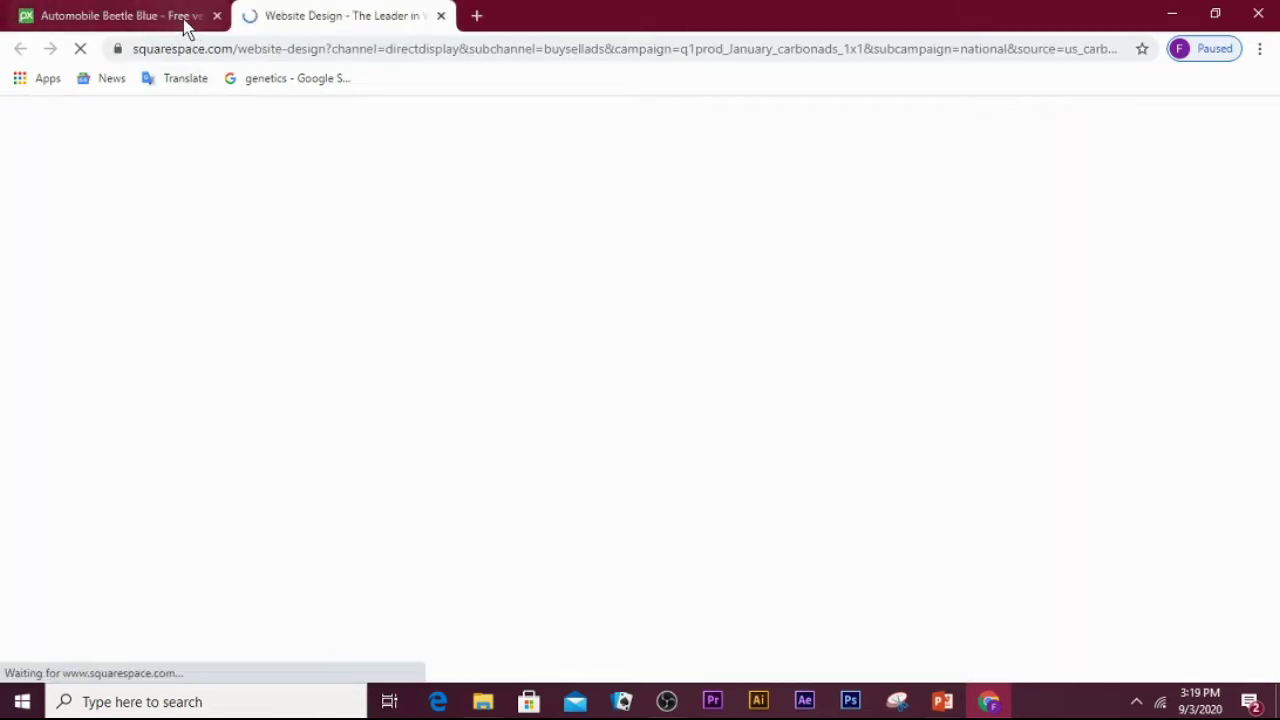
click(185, 20)
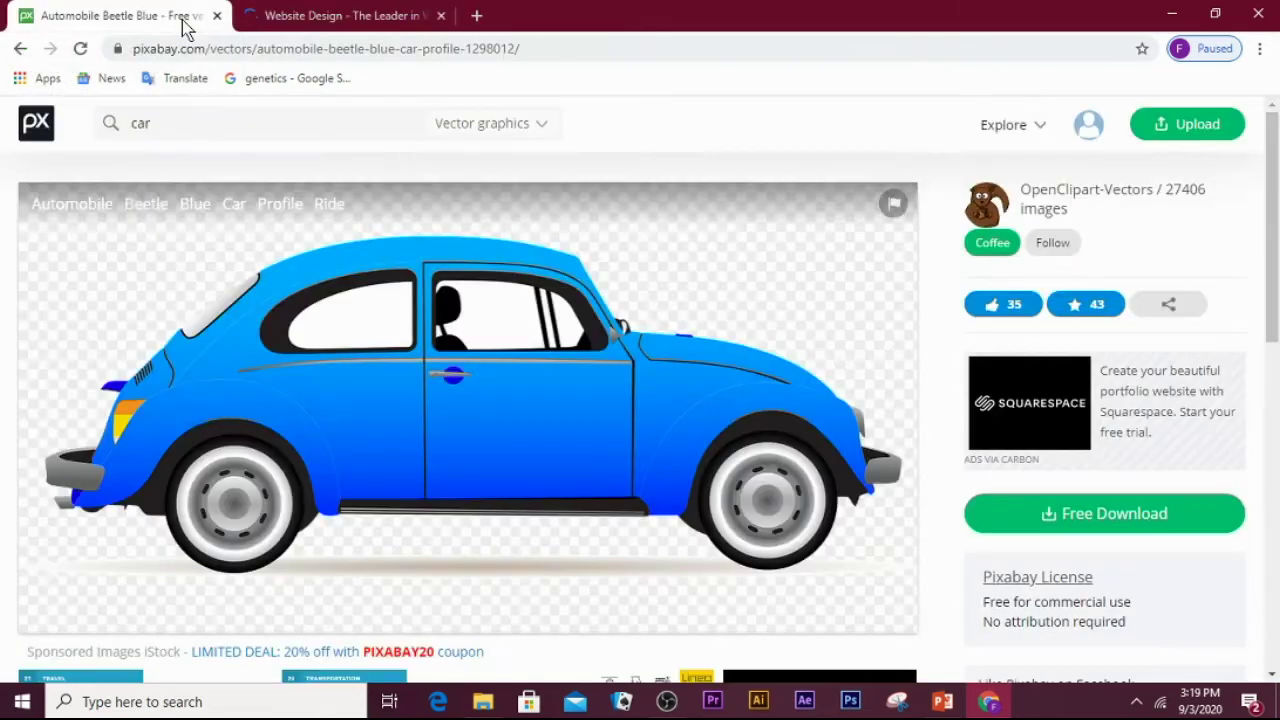
click(1075, 519)
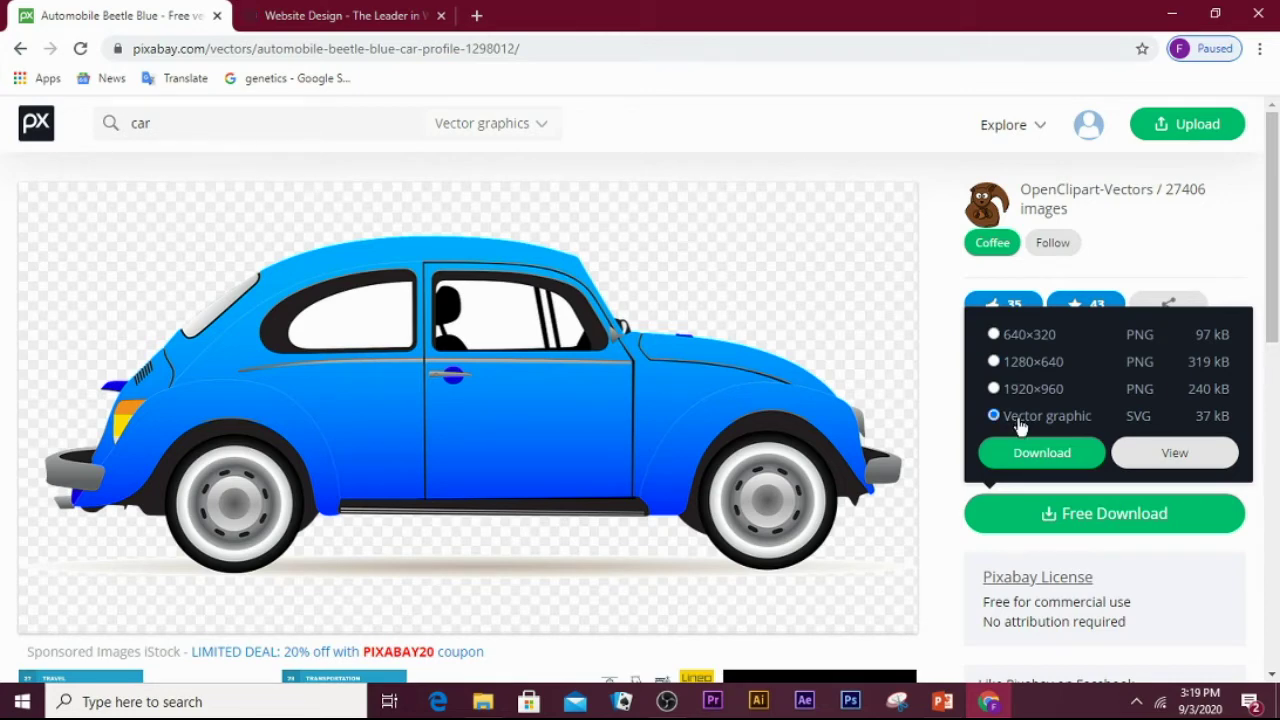
click(1036, 455)
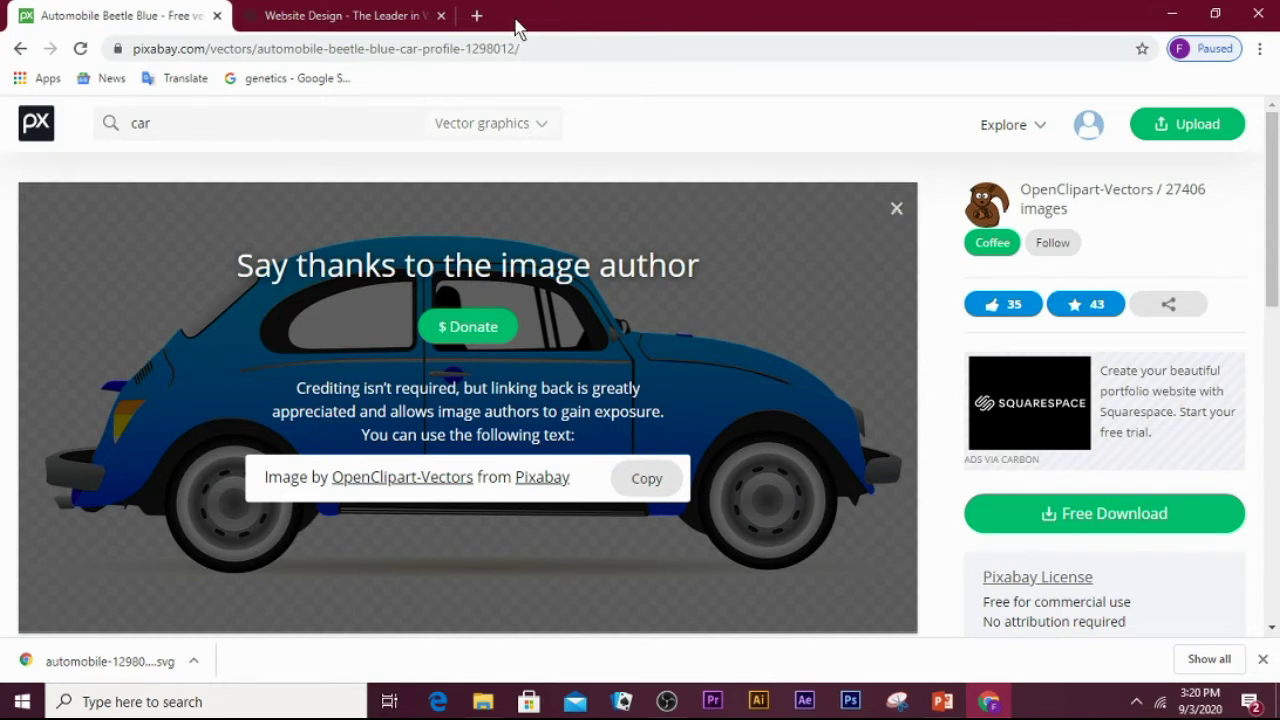
Search Google for "cloud convert" in a new browser tab and open the CloudConvert website.
click(478, 16)
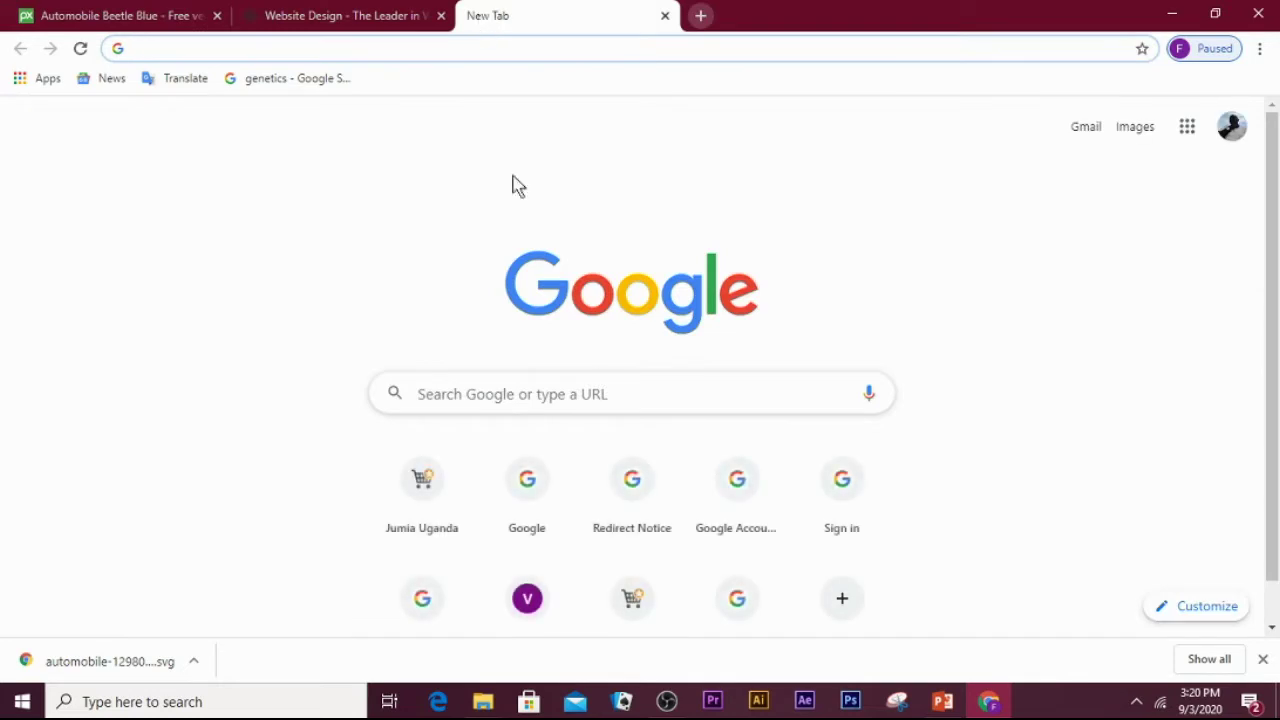
click(578, 393)
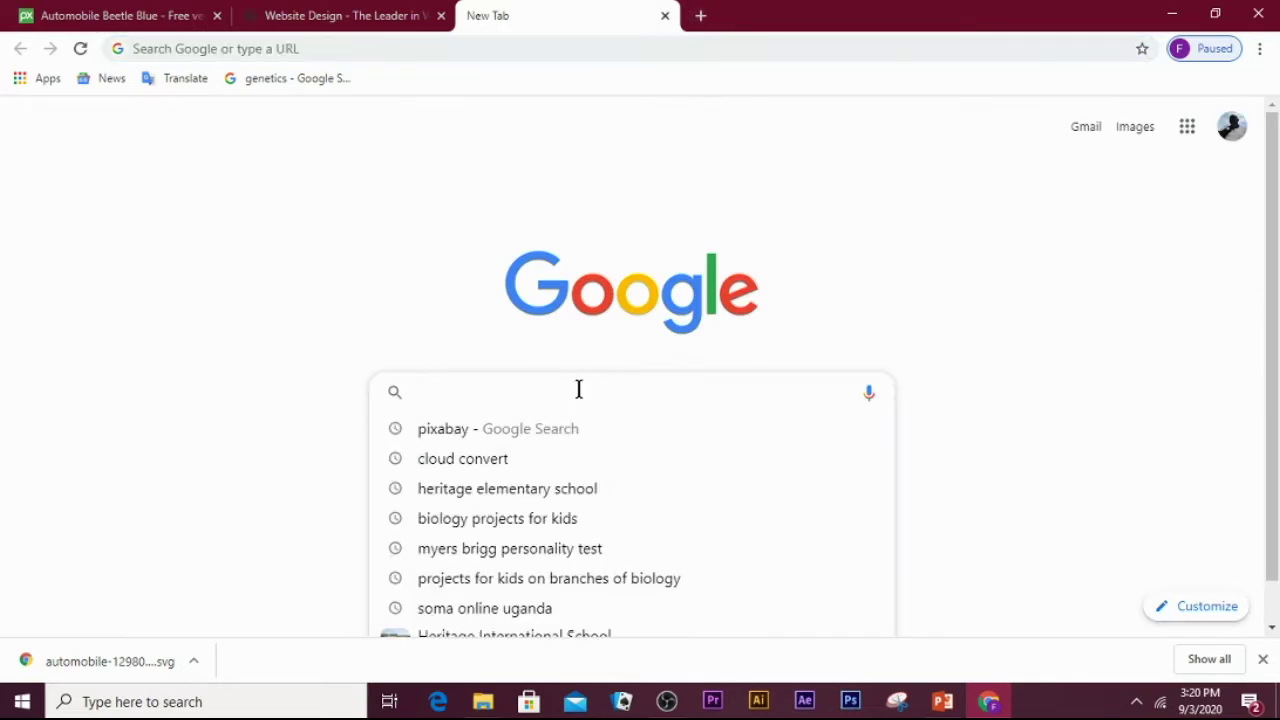
text(cloud convert)
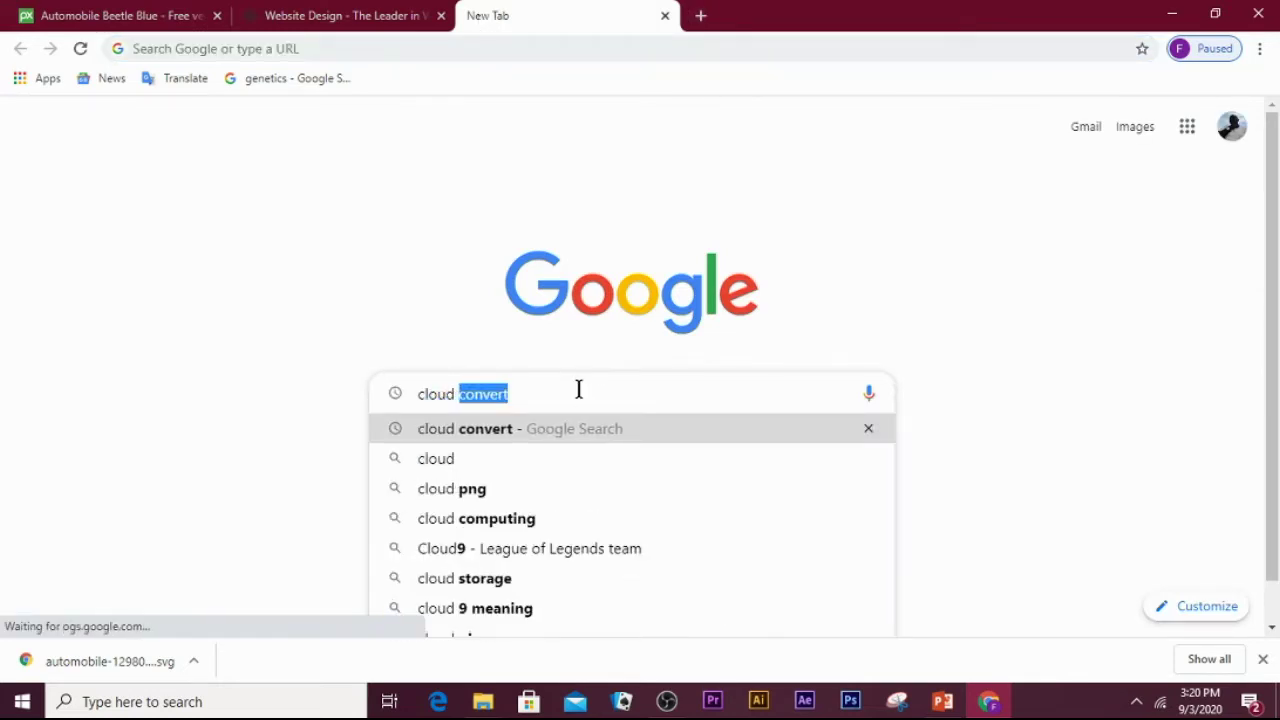
click(530, 440)
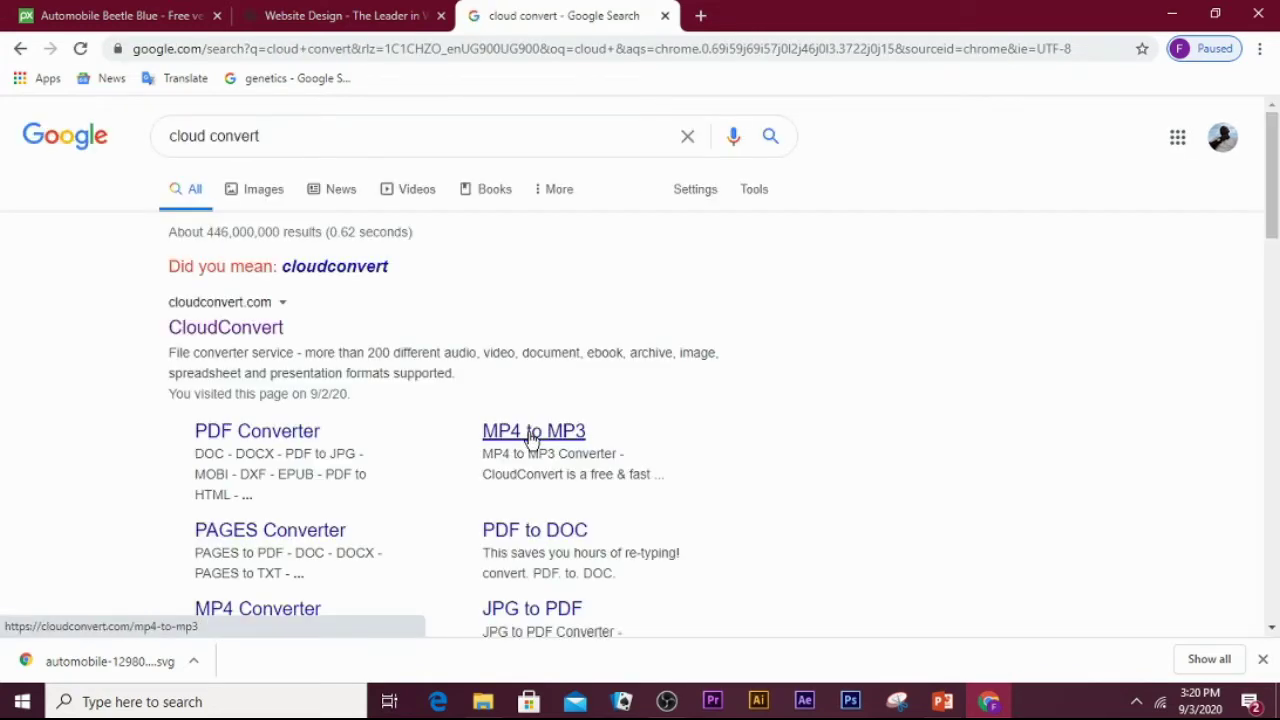
click(270, 330)
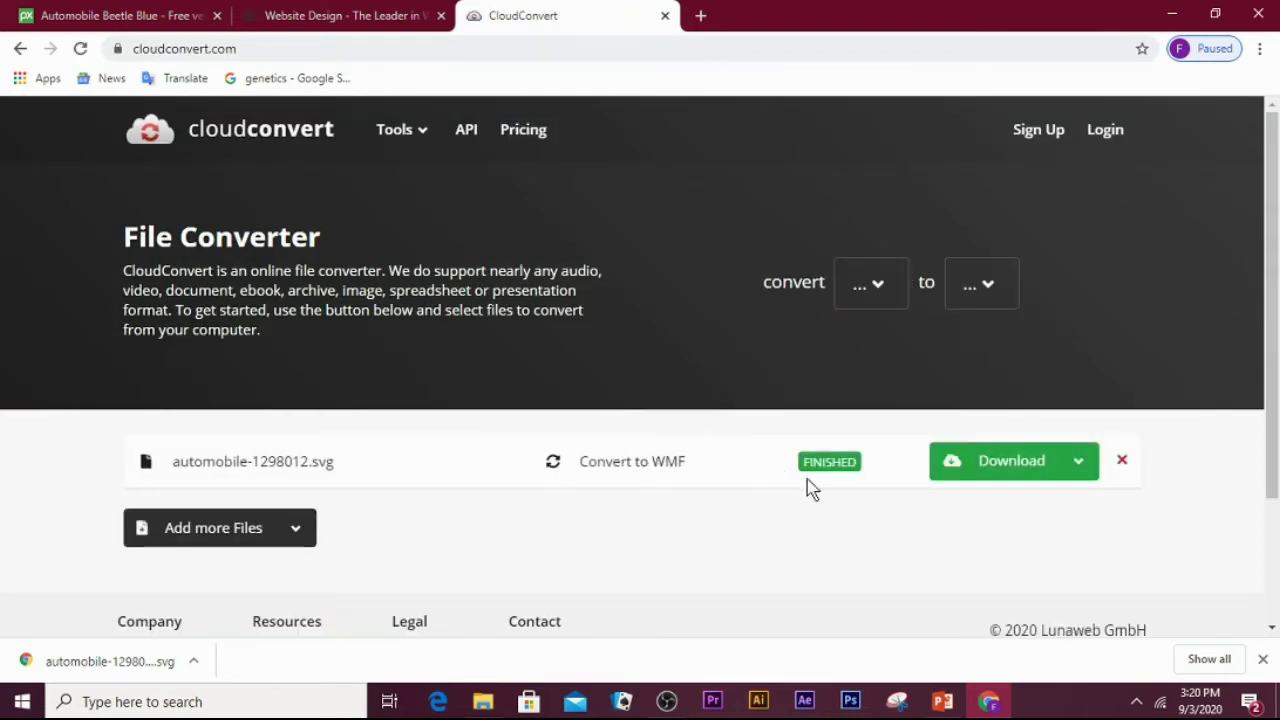
Add the file automobile-1298012 (2) from the computer's Downloads folder to the CloudConvert file list.
click(286, 530)
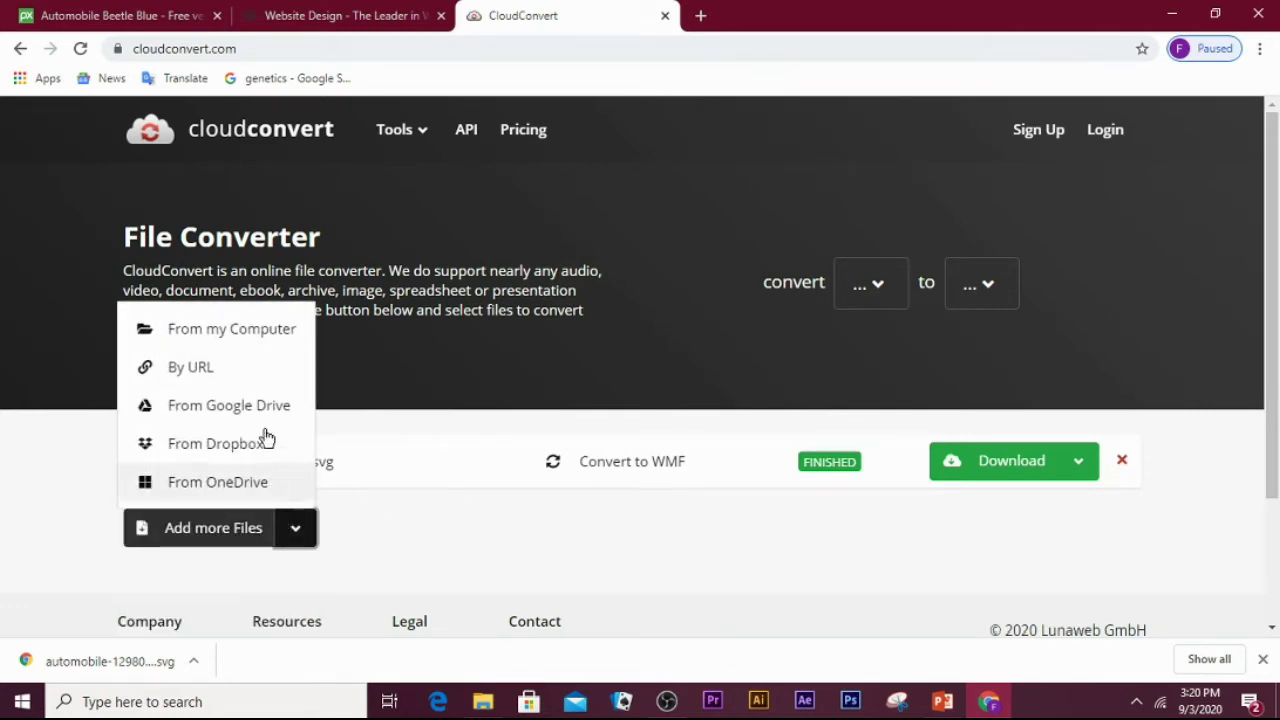
click(250, 345)
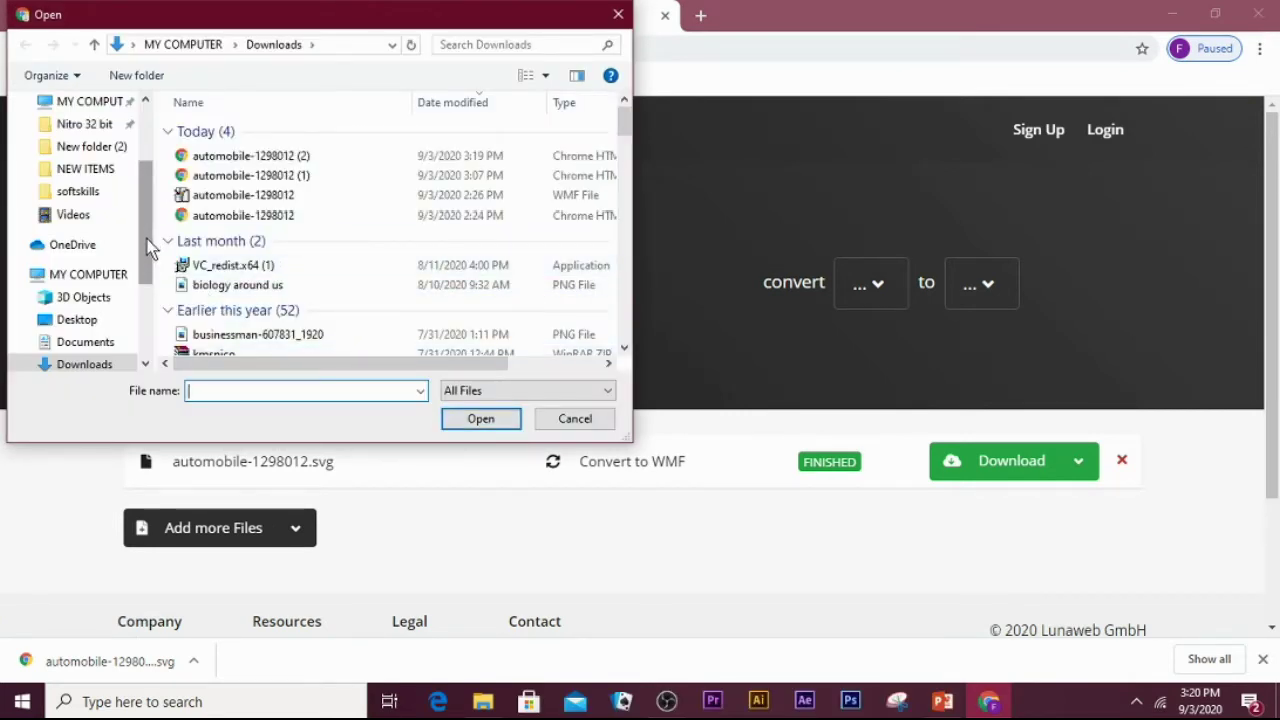
click(100, 366)
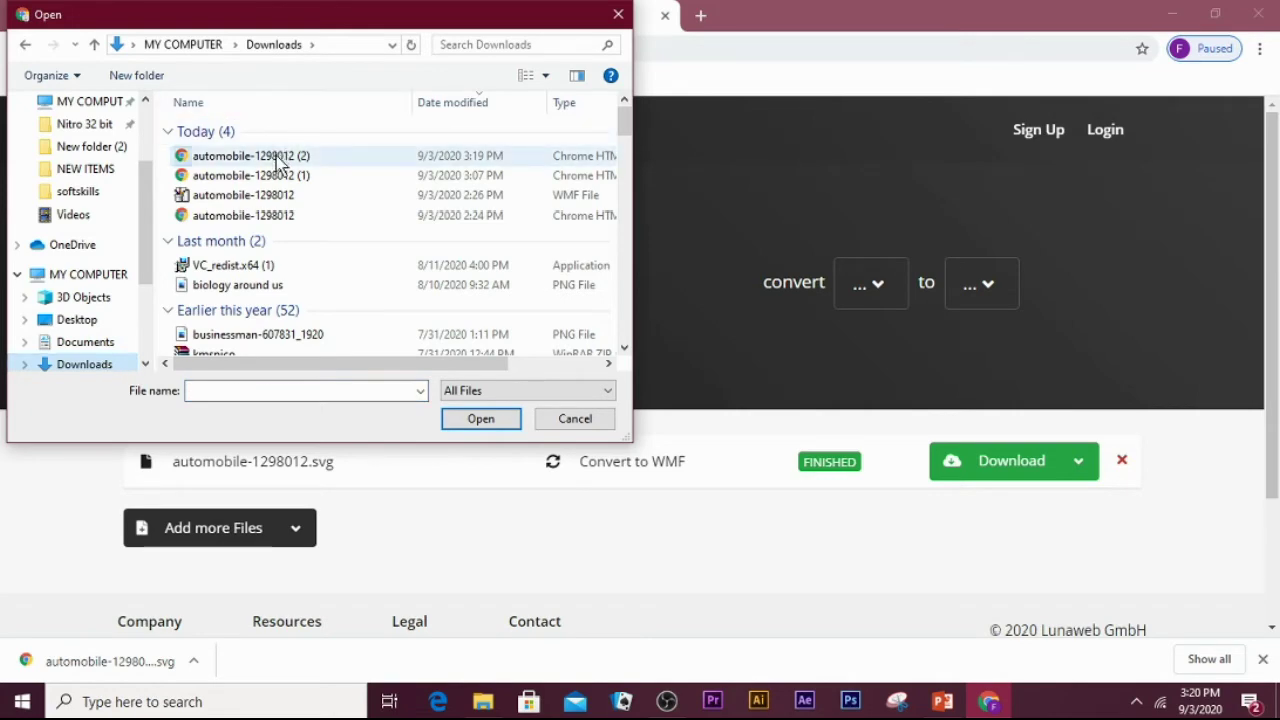
click(278, 160)
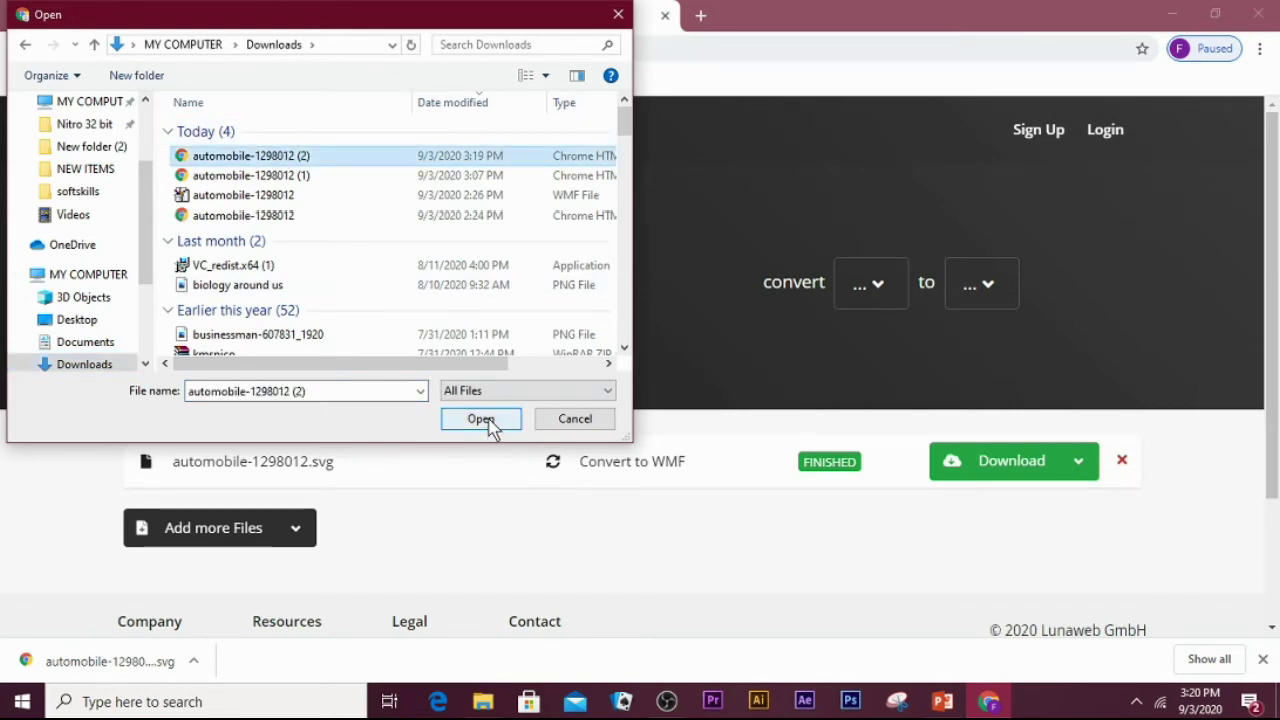
click(481, 419)
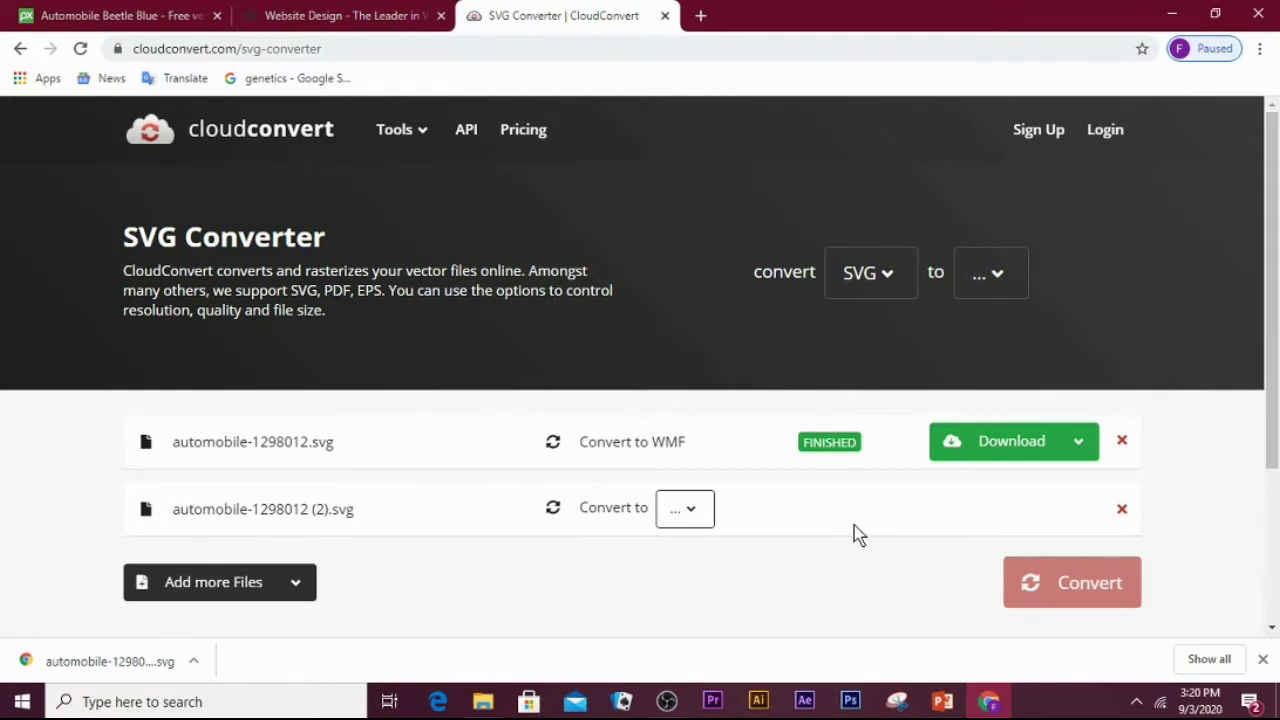
Convert automobile-1298012 (2).svg to the WMF vector format and download the converted file.
click(700, 513)
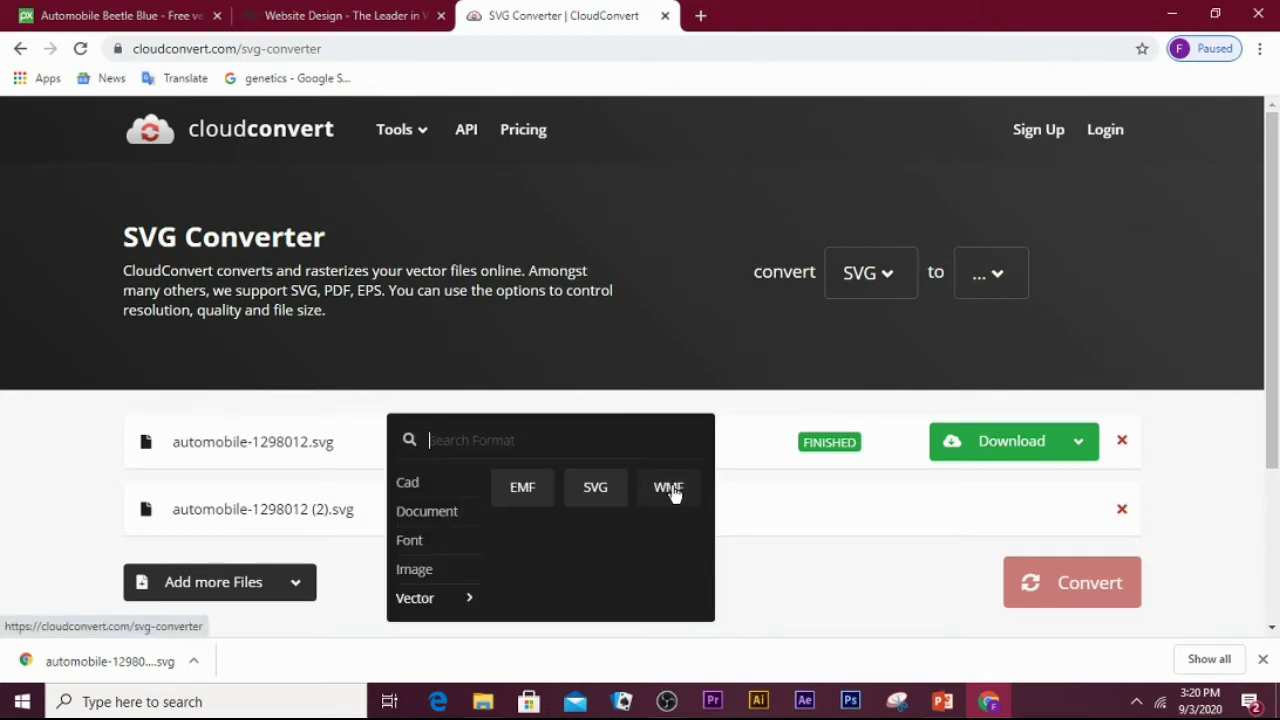
click(670, 487)
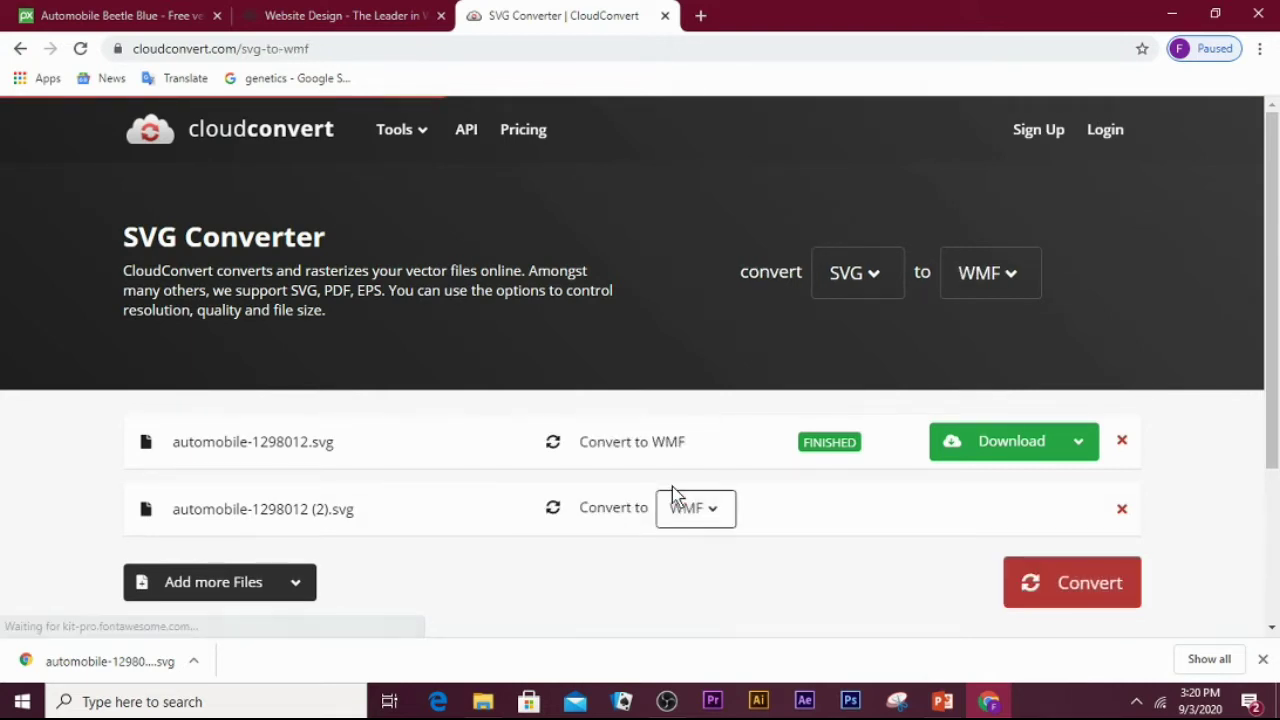
click(1088, 590)
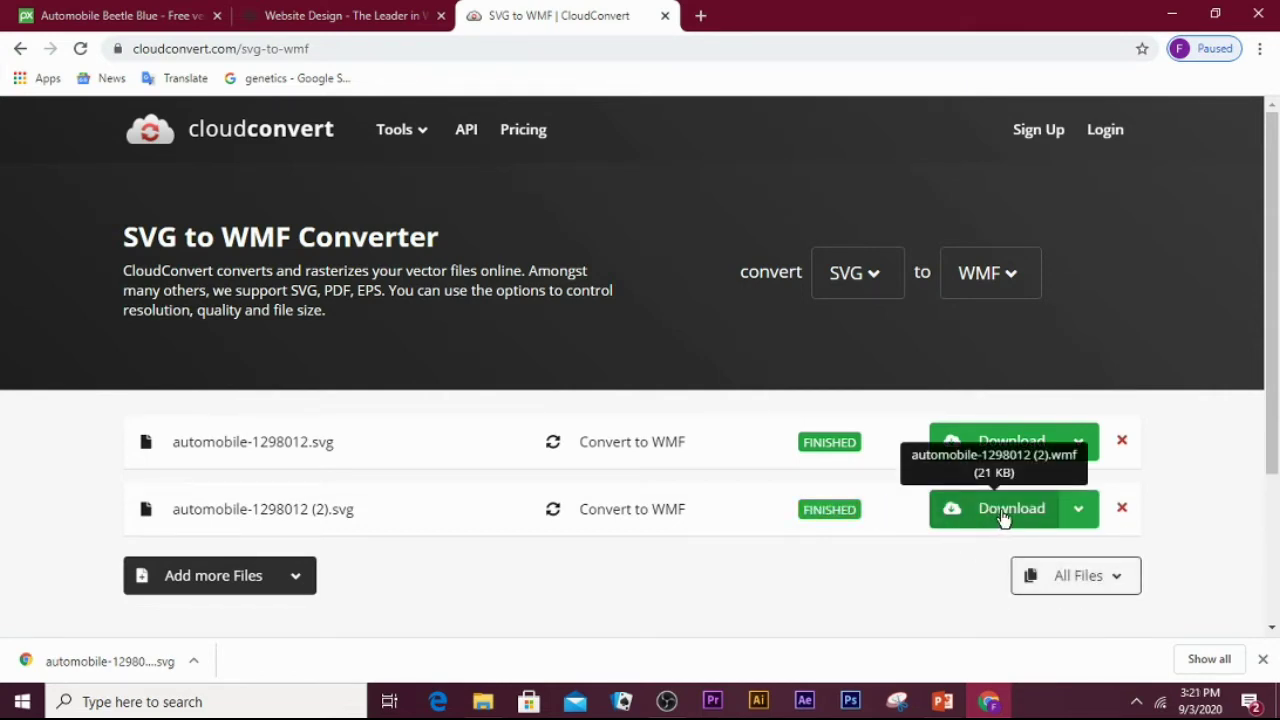
click(1006, 512)
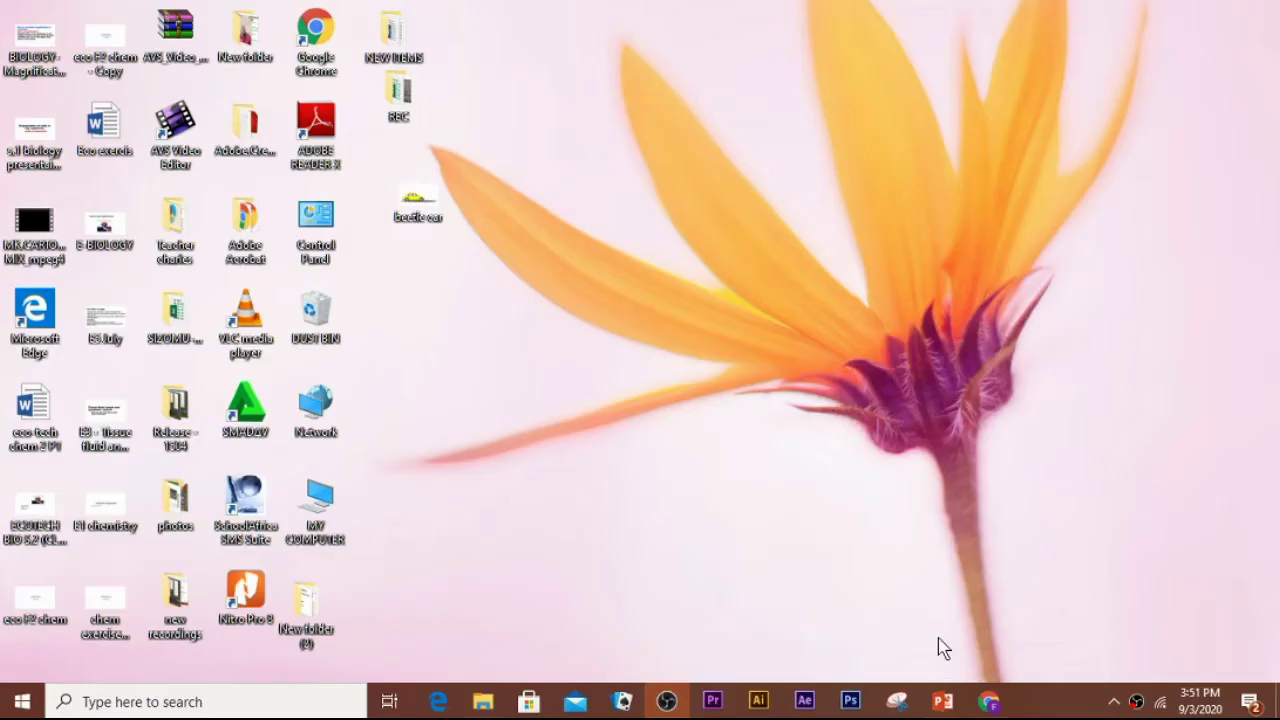
Switch to the beetle car presentation in PowerPoint and add a new slide with the Blank layout.
click(942, 703)
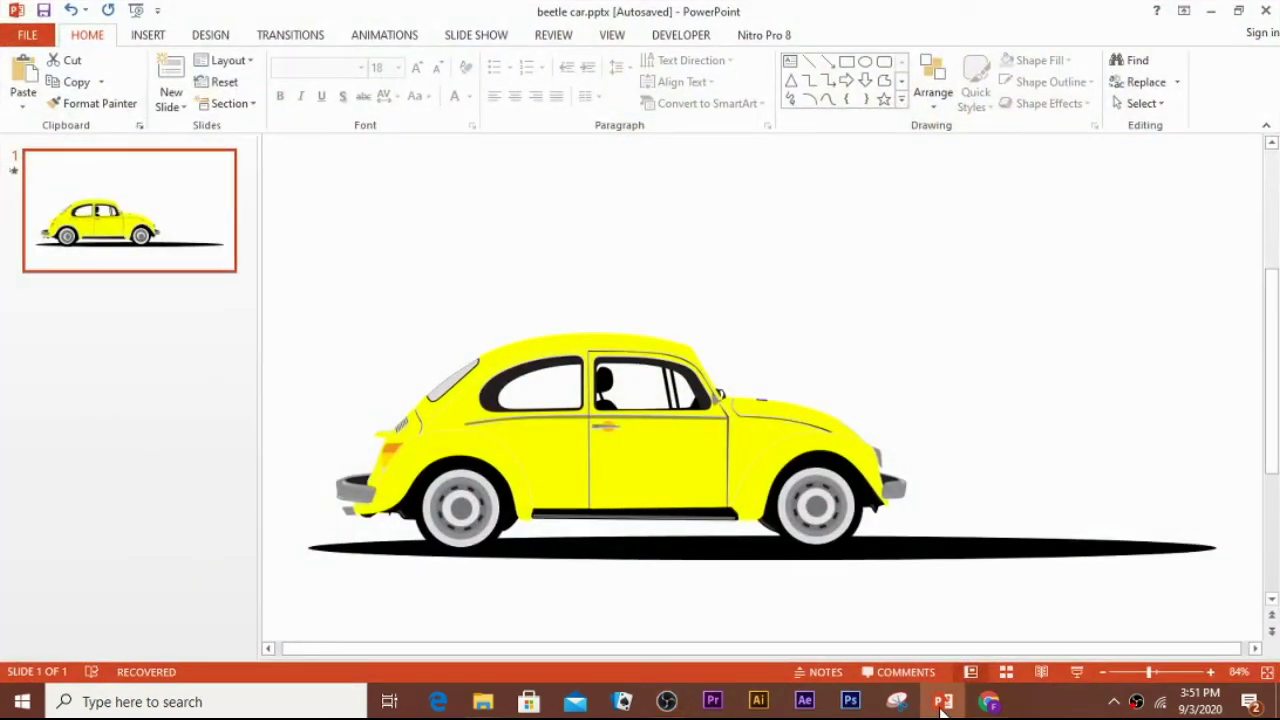
click(143, 40)
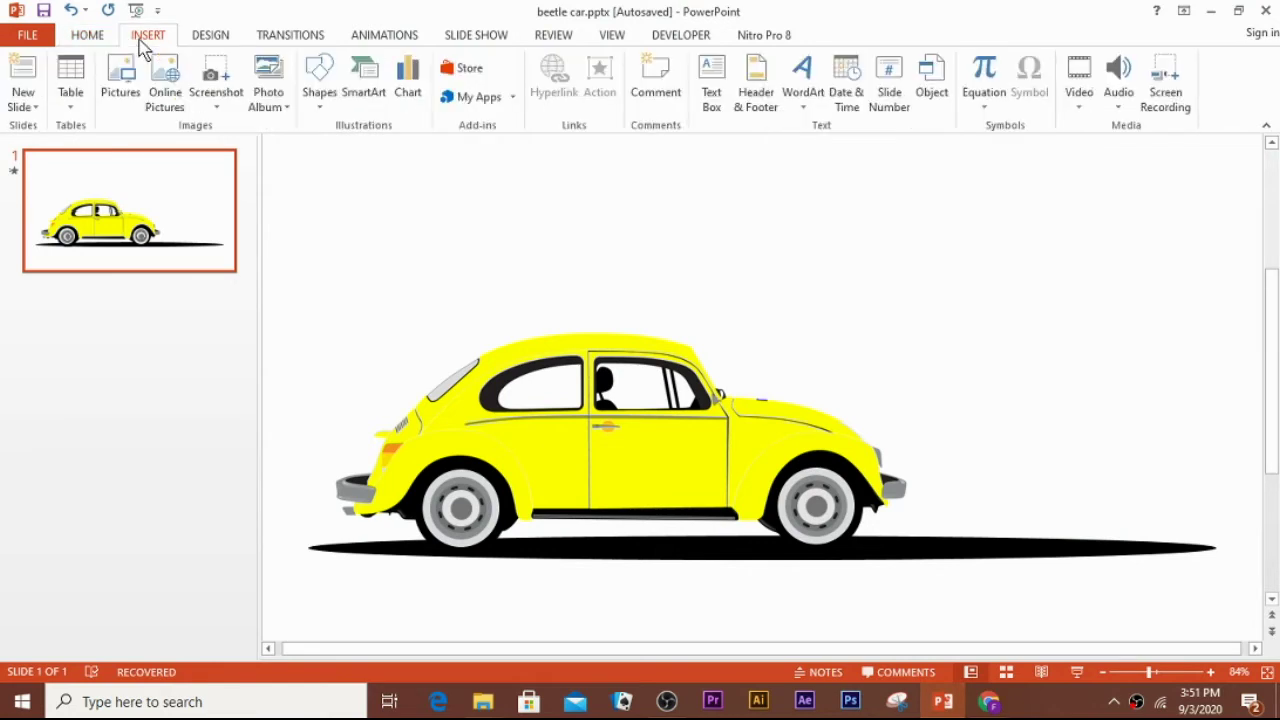
click(88, 35)
click(172, 110)
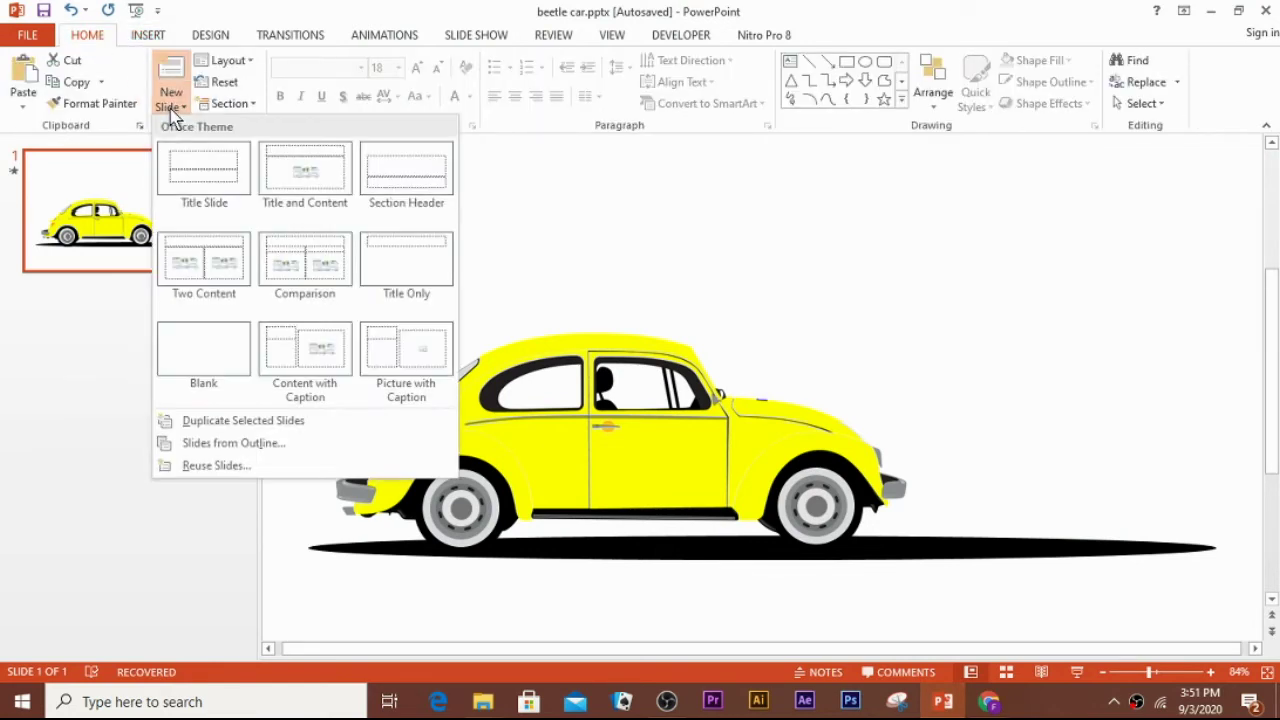
click(220, 356)
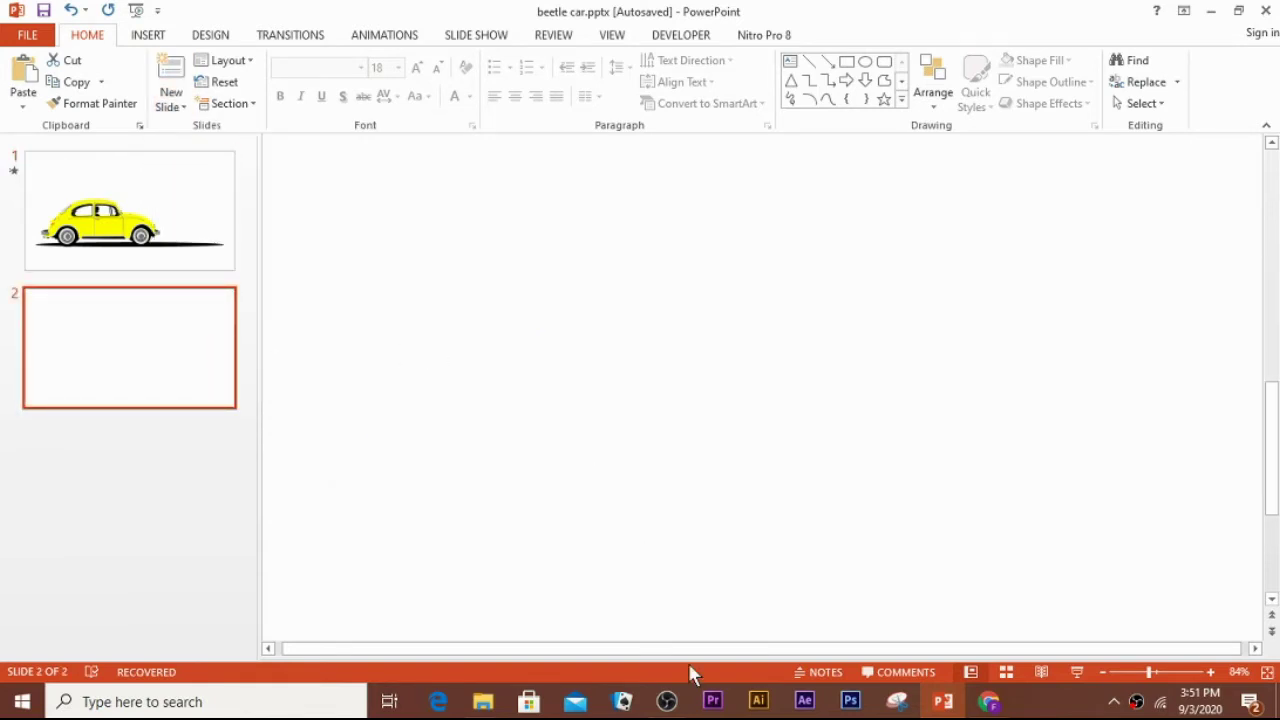
Switch to File Explorer and copy the WMF file automobile-1298012 (2) from the Downloads folder.
click(483, 702)
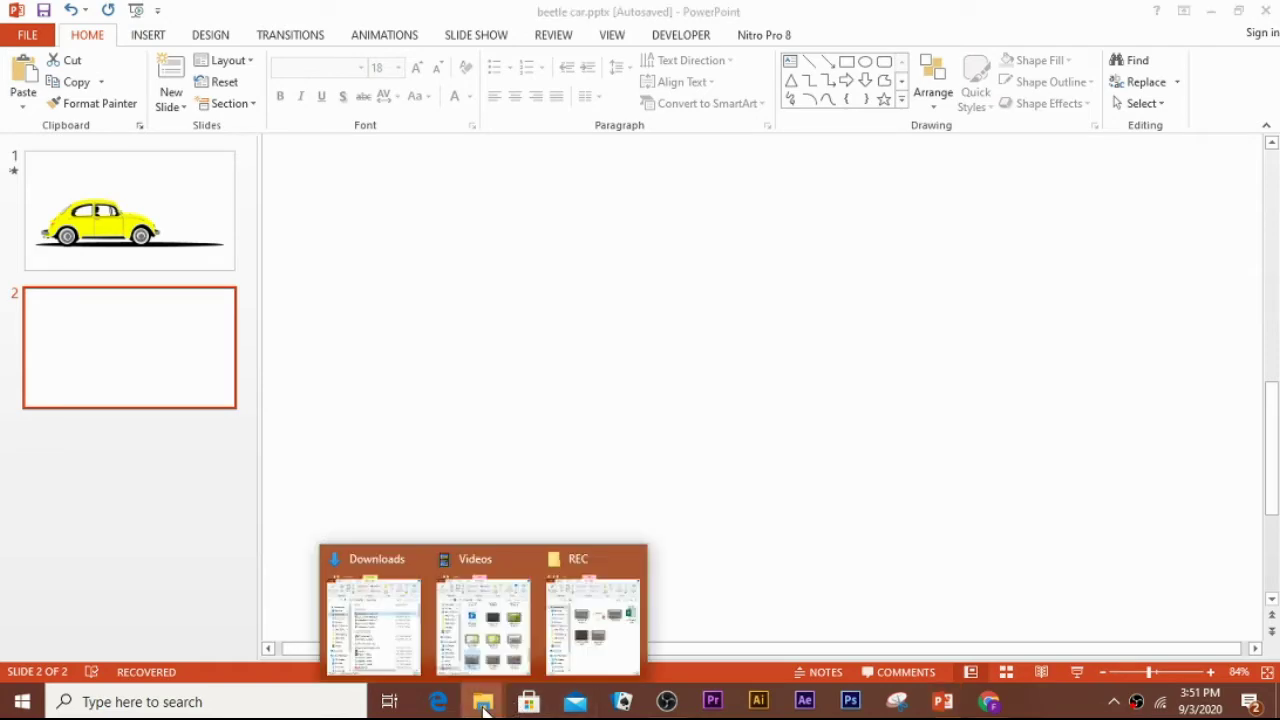
click(422, 665)
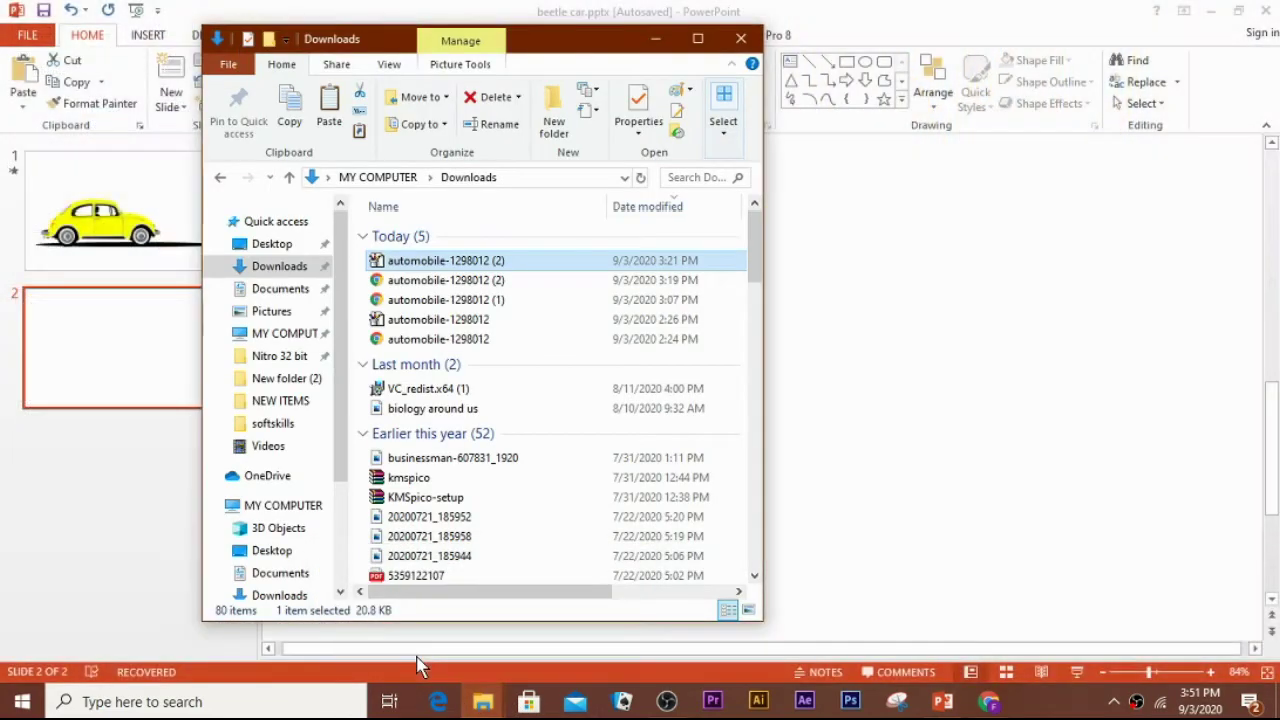
click(285, 268)
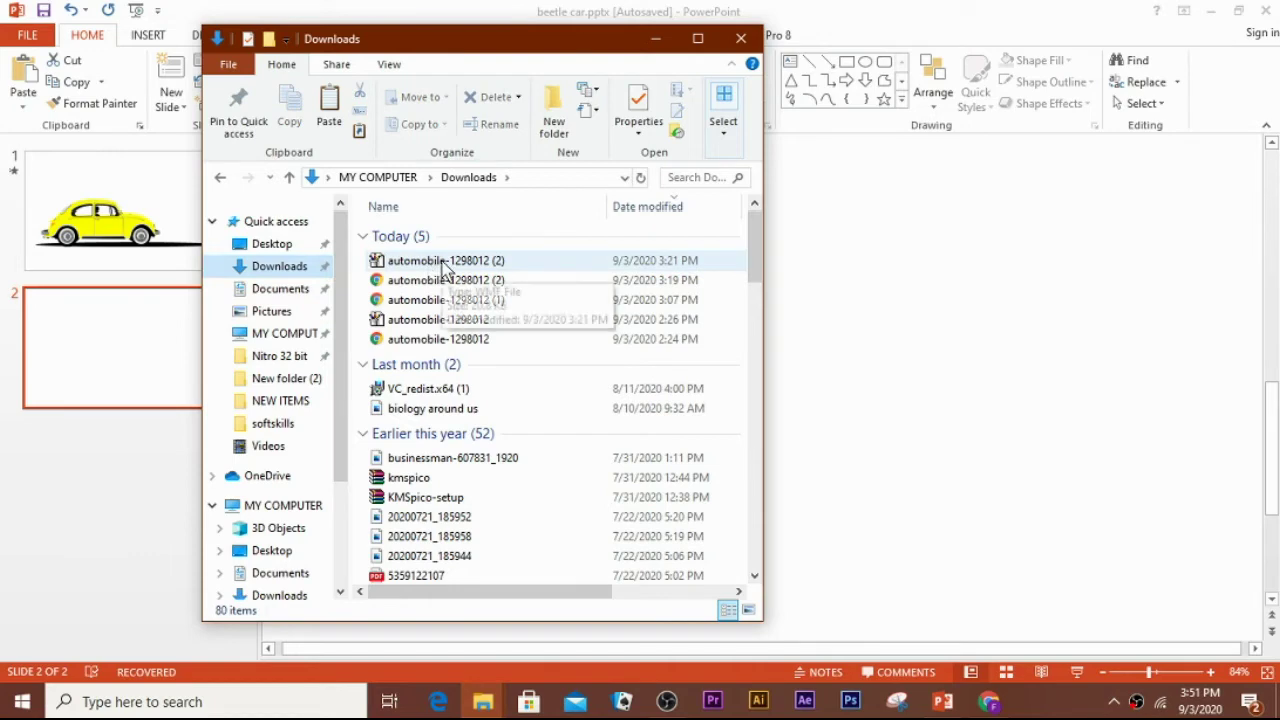
click(446, 262)
right_click(446, 266)
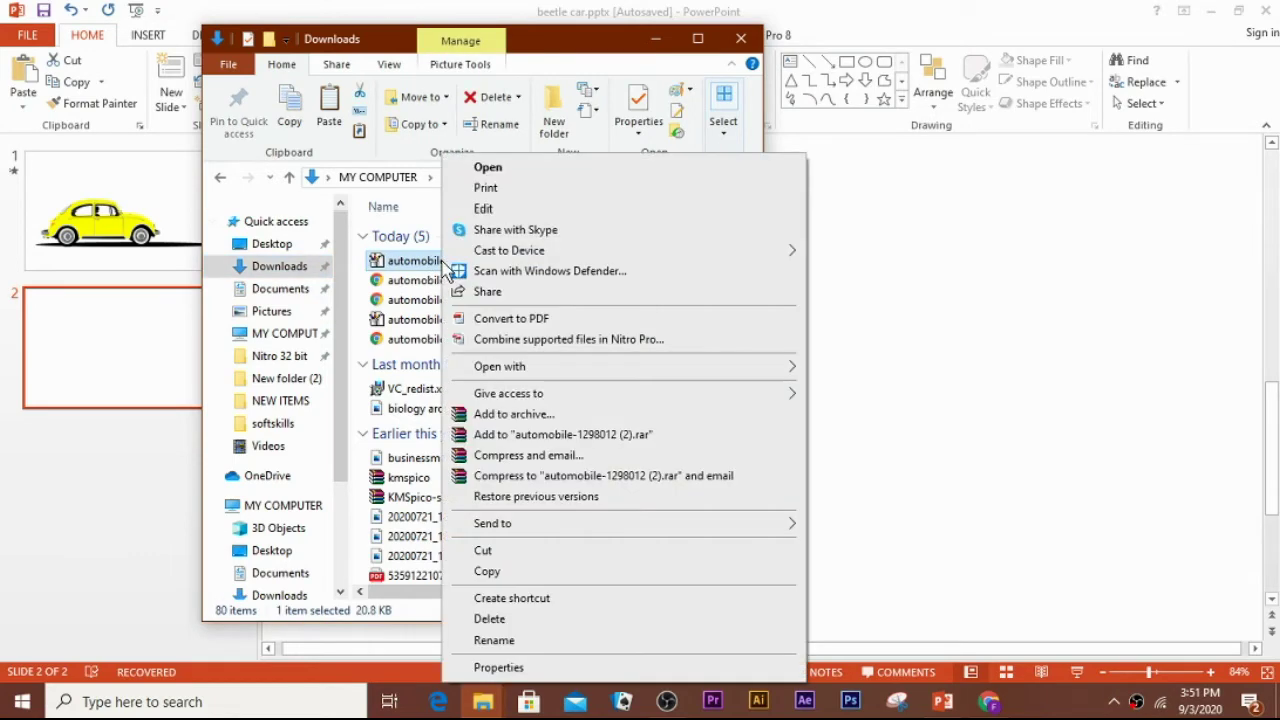
click(490, 571)
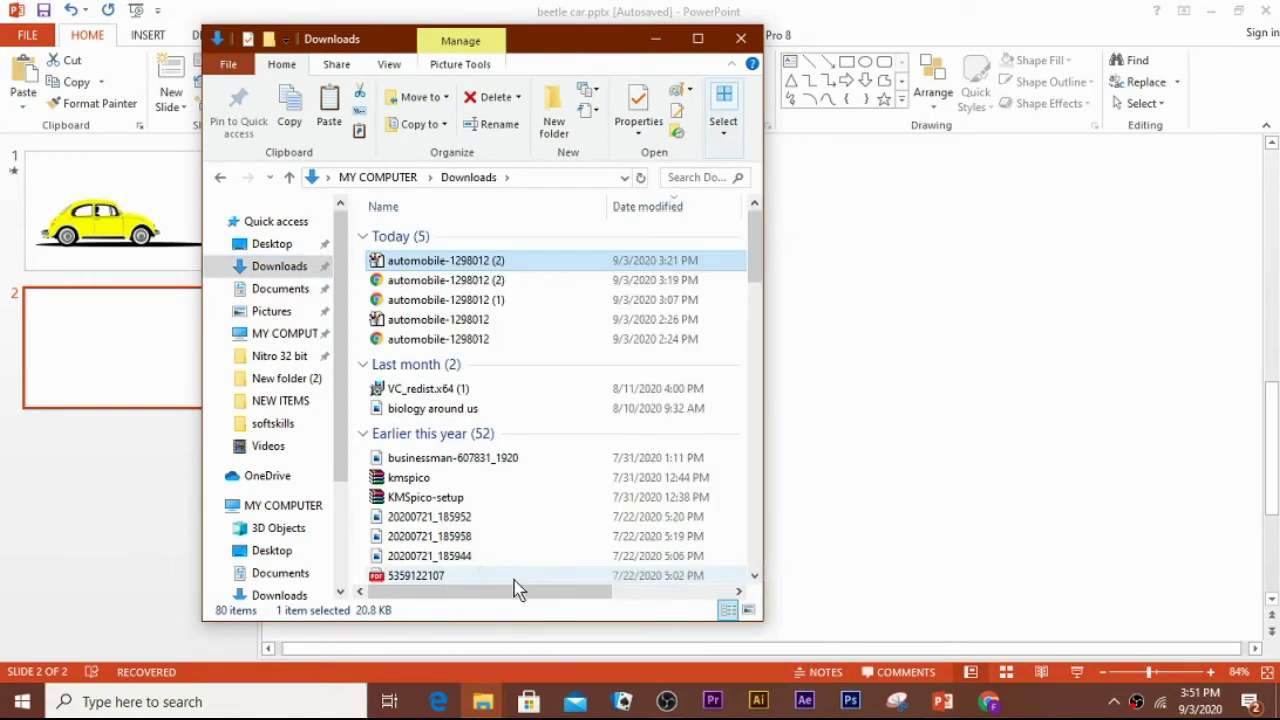
Return to PowerPoint and paste the copied car picture onto the blank slide 2.
click(940, 703)
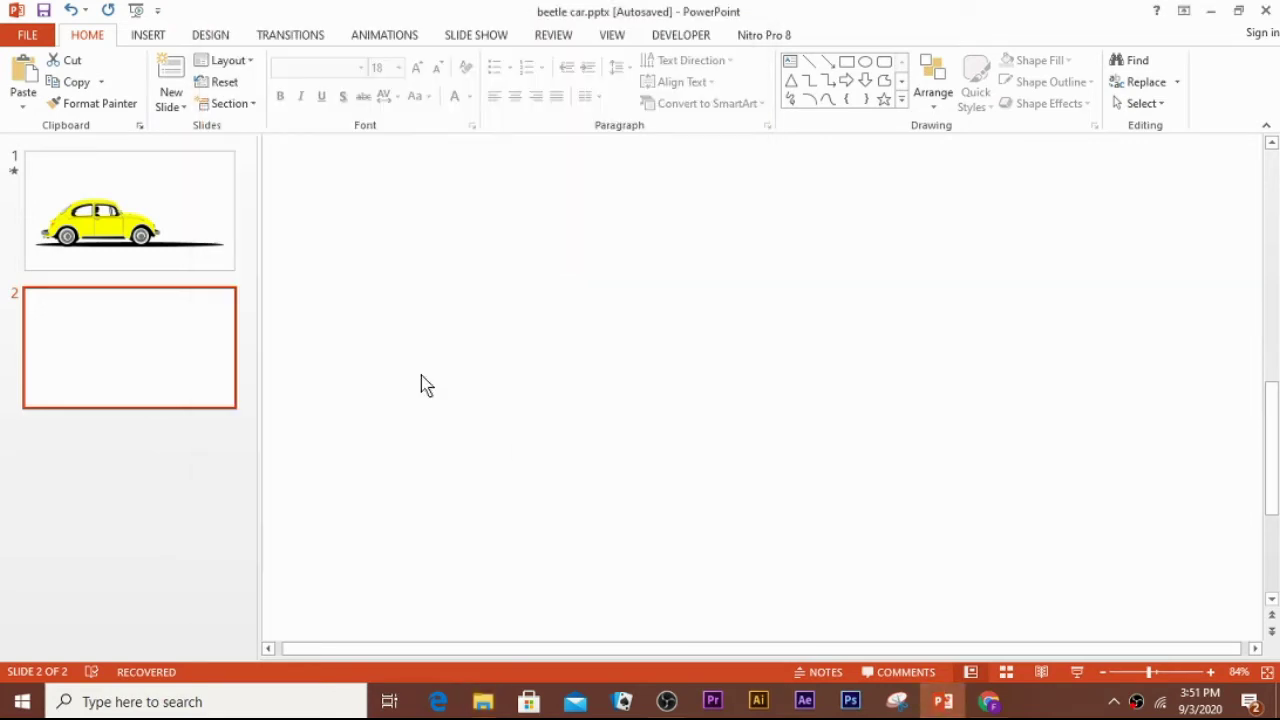
right_click(425, 287)
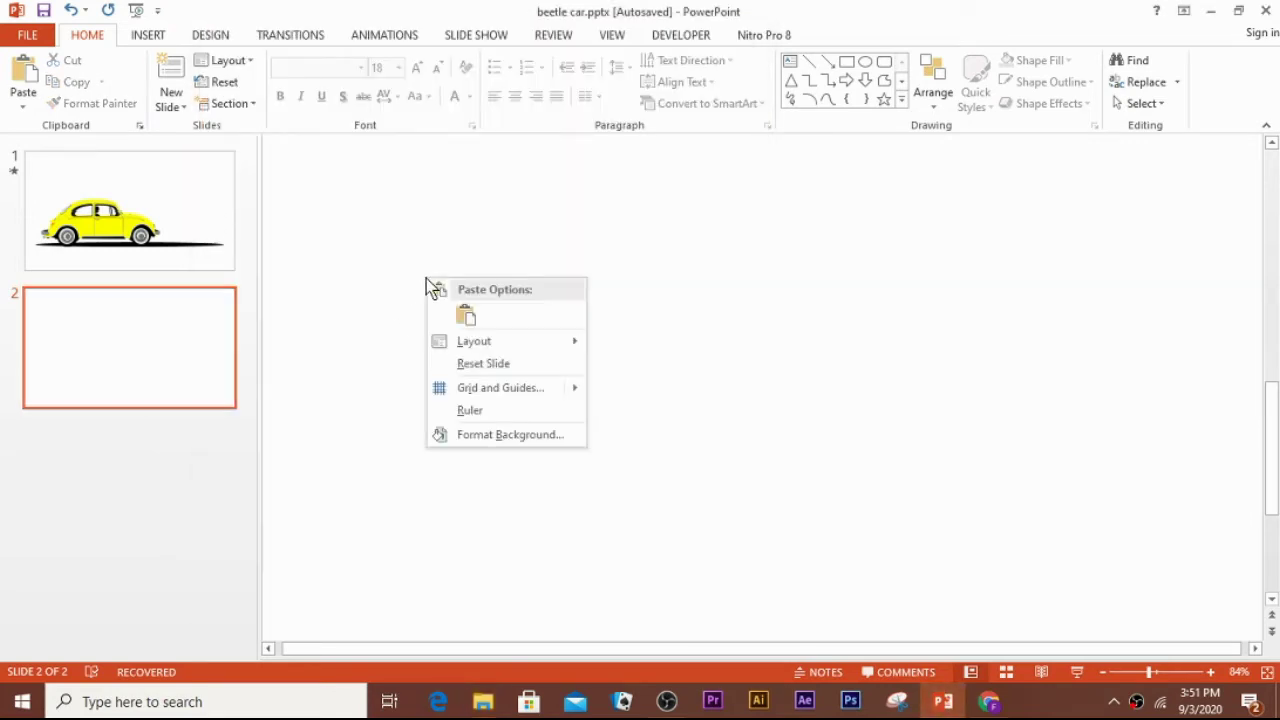
click(465, 314)
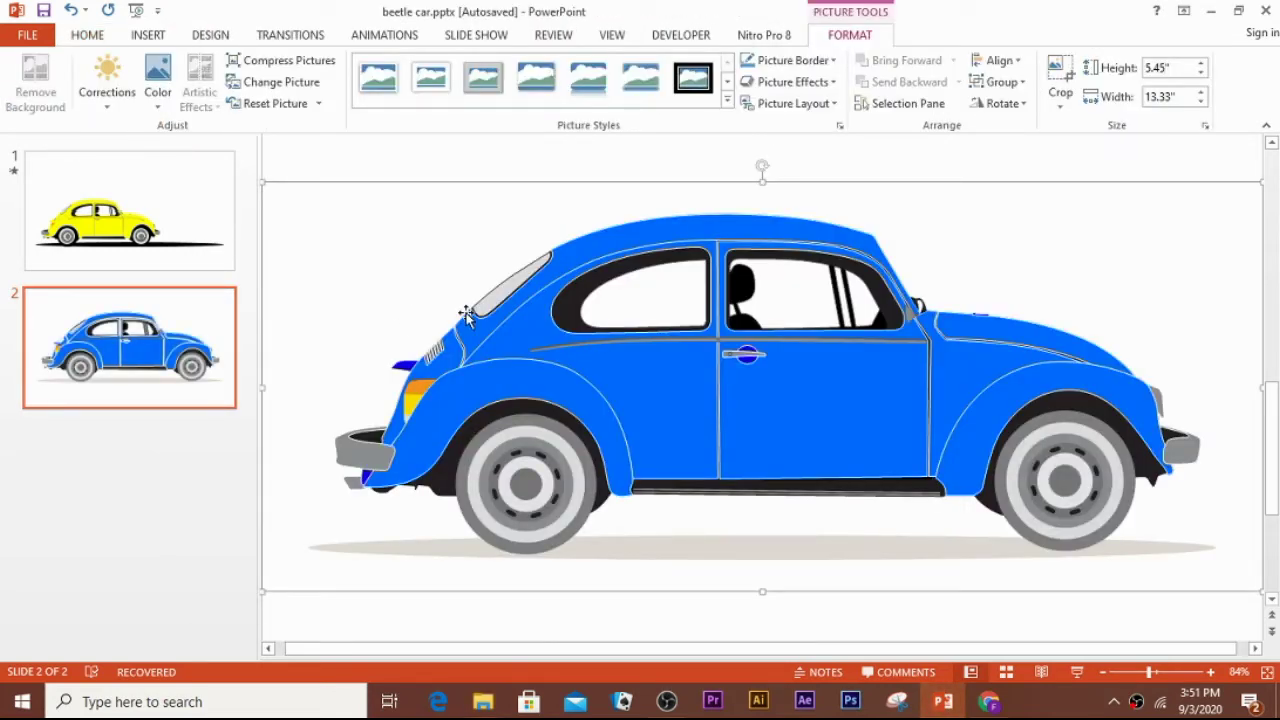
Ungroup the pasted car picture and convert it to a Microsoft Office drawing object.
right_click(524, 335)
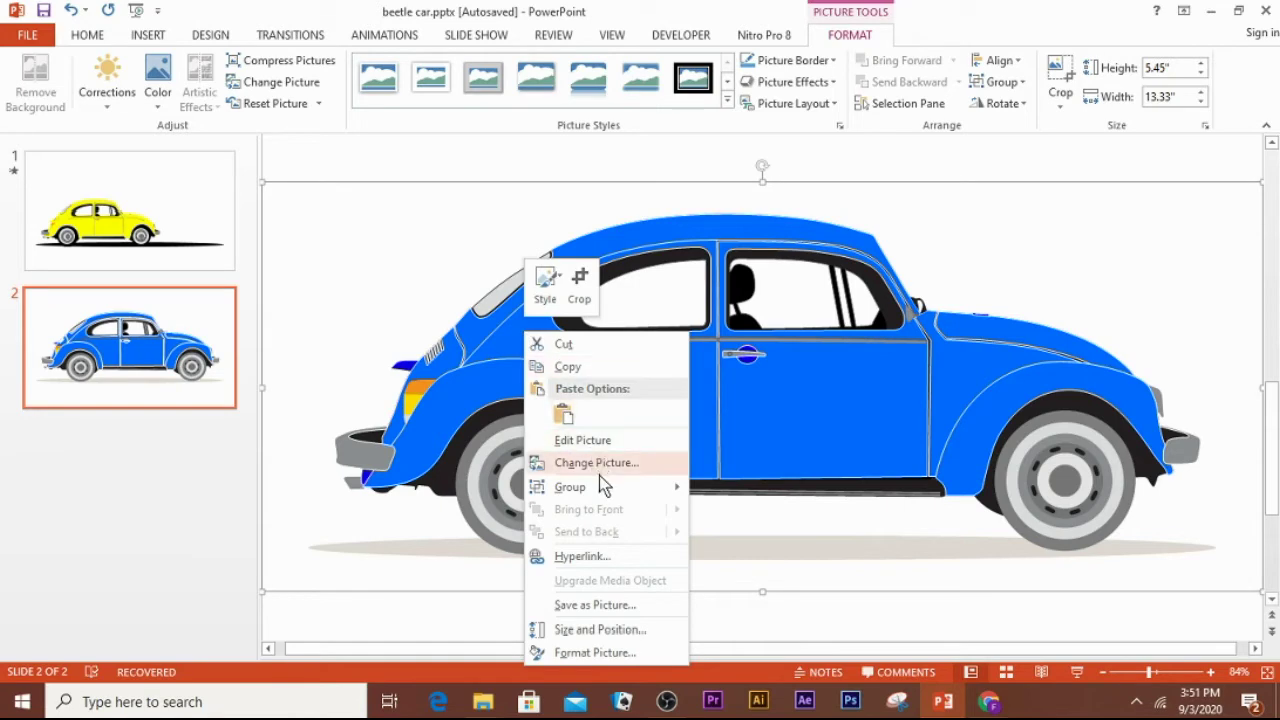
mouse_move(605, 489)
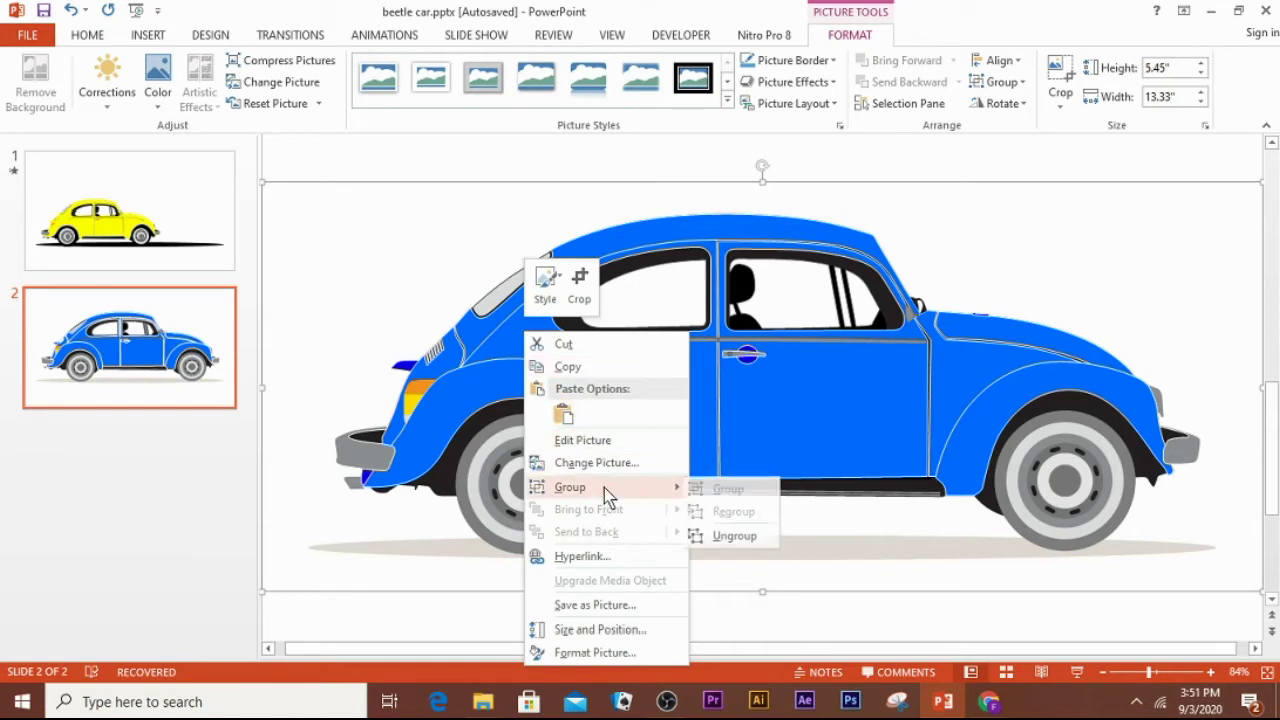
click(740, 536)
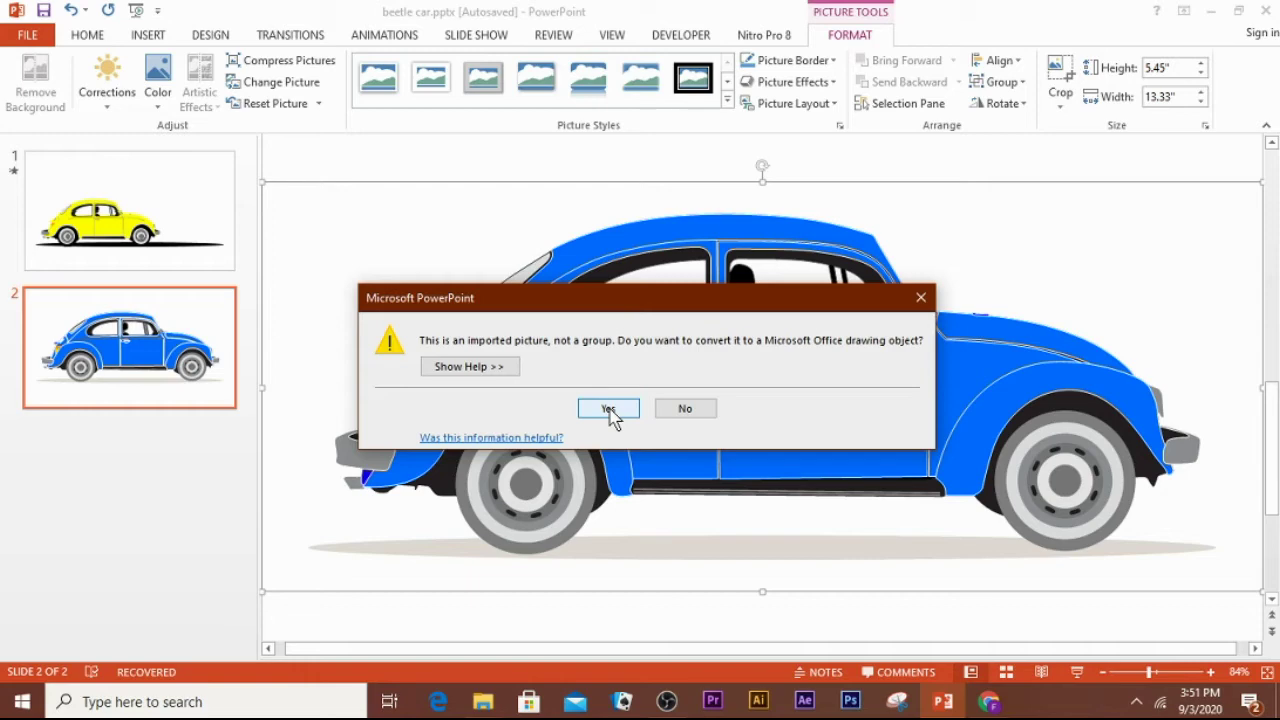
click(609, 409)
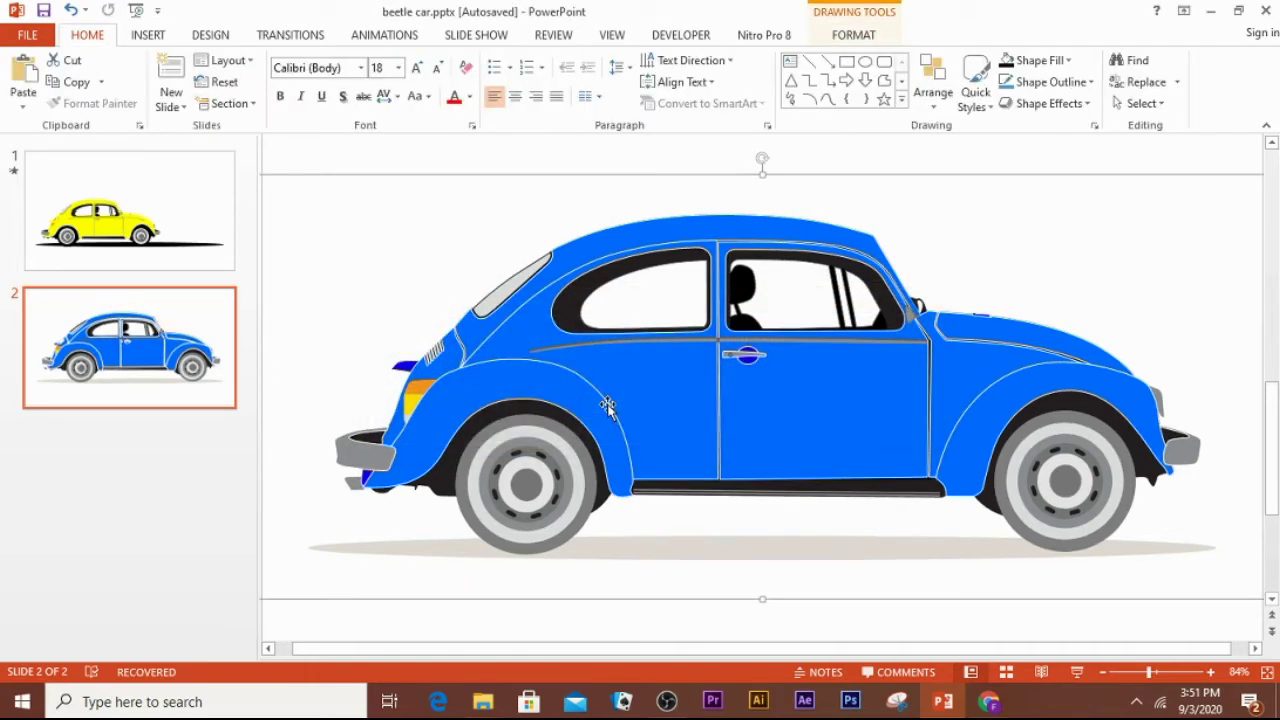
Fill the flat shadow shape beneath the car with a dark grey theme colour.
click(652, 549)
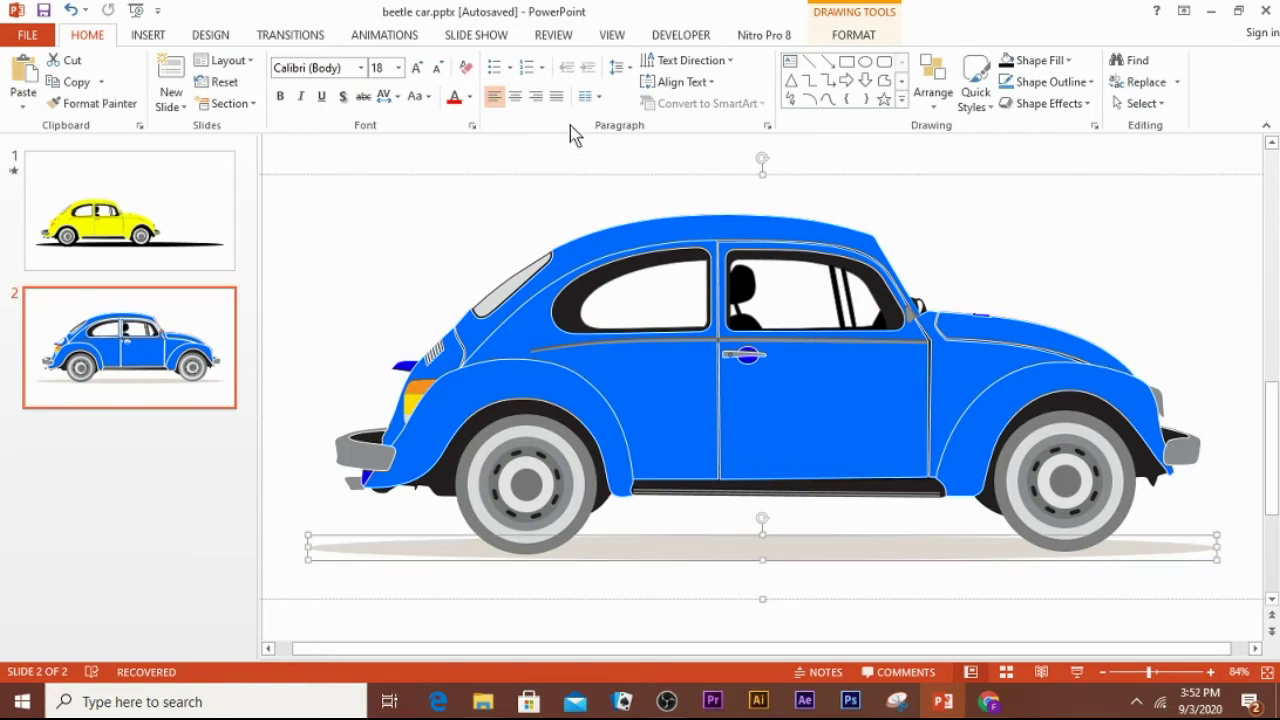
click(848, 35)
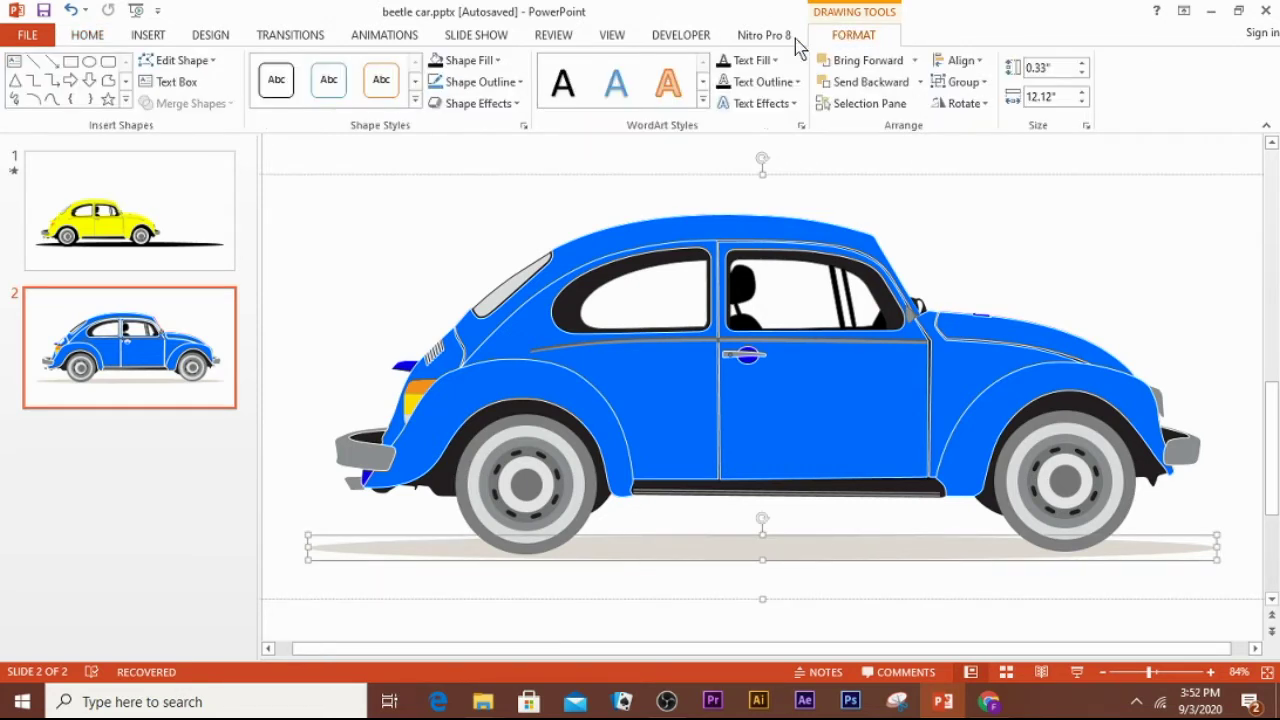
click(495, 62)
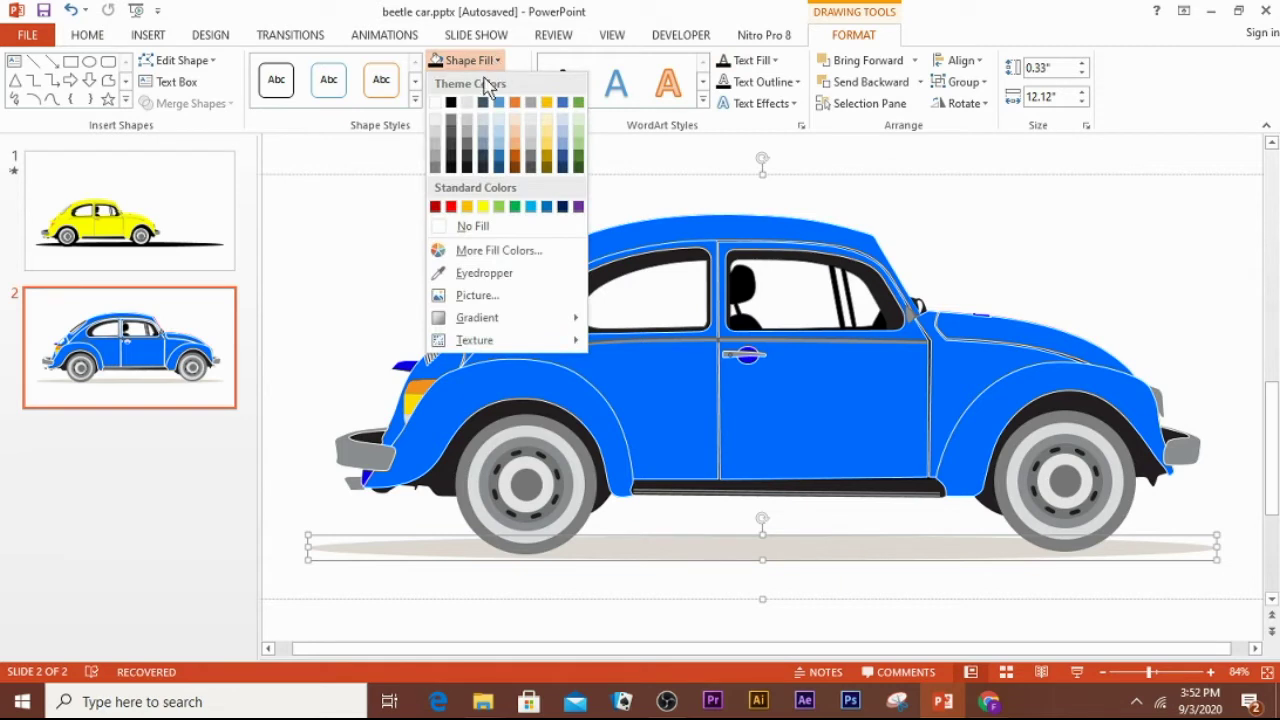
click(452, 137)
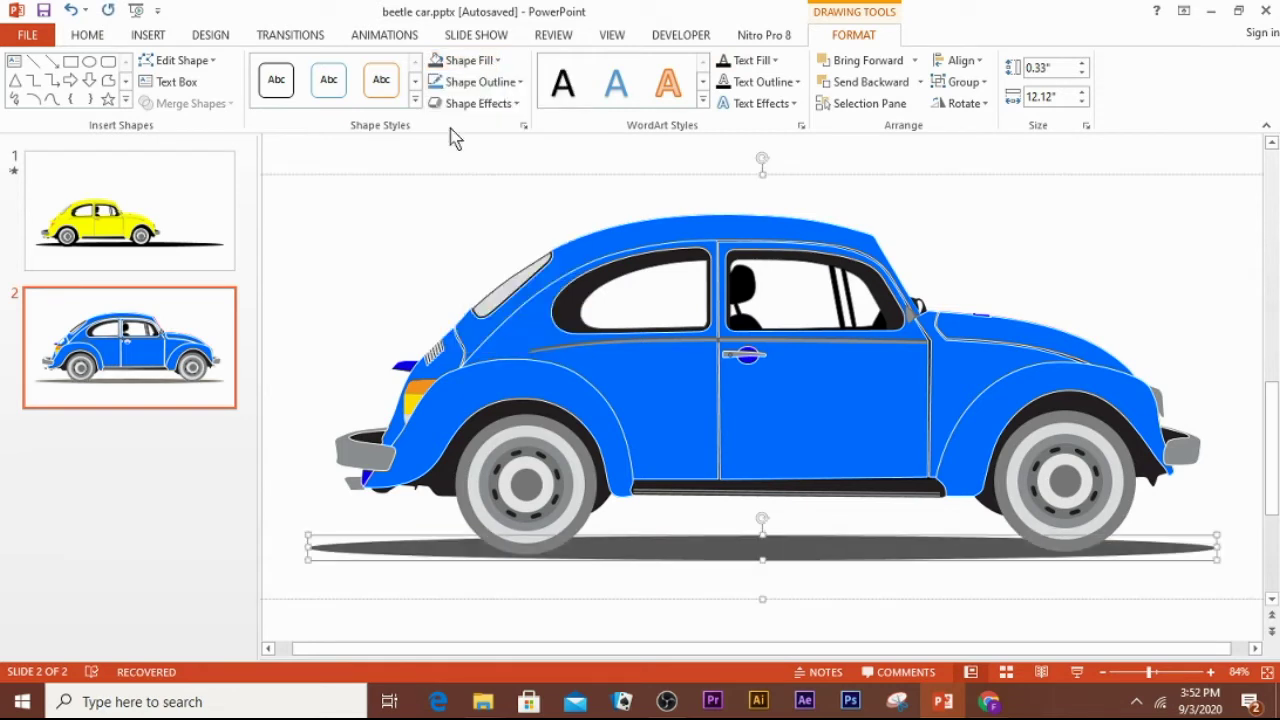
Ungroup the converted car drawing into its individual shapes and clear the selection.
click(765, 459)
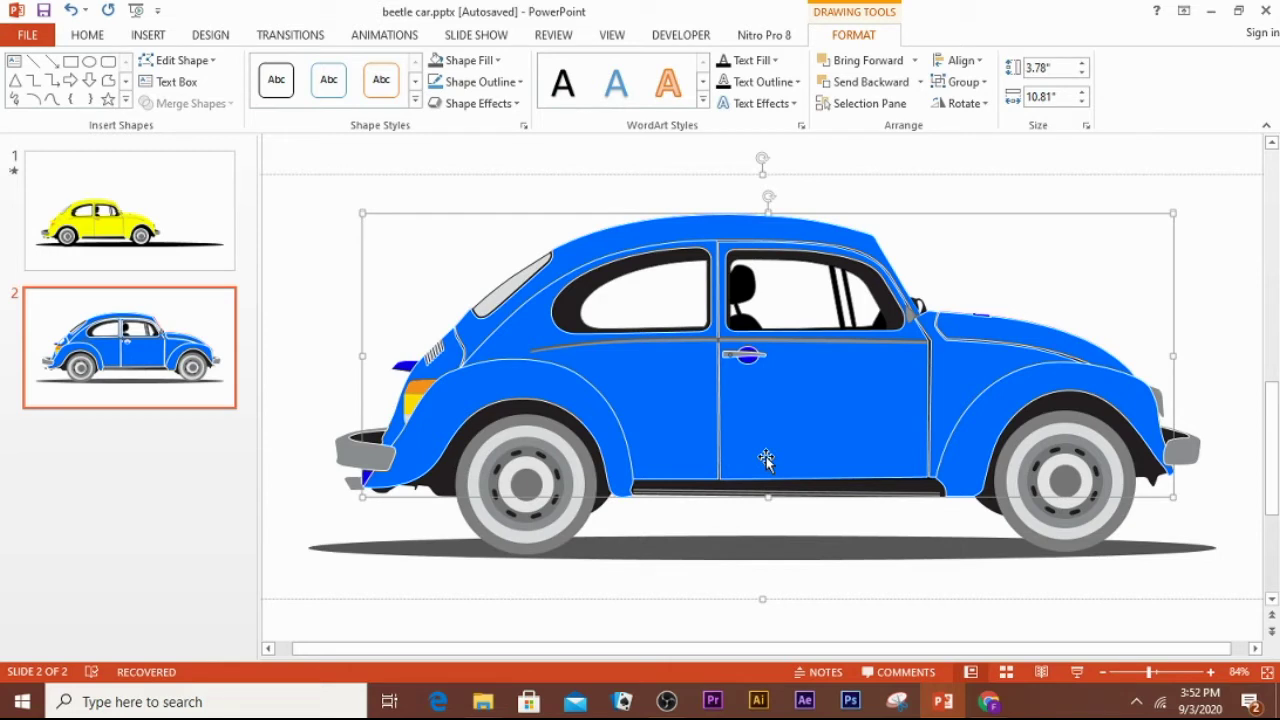
right_click(646, 362)
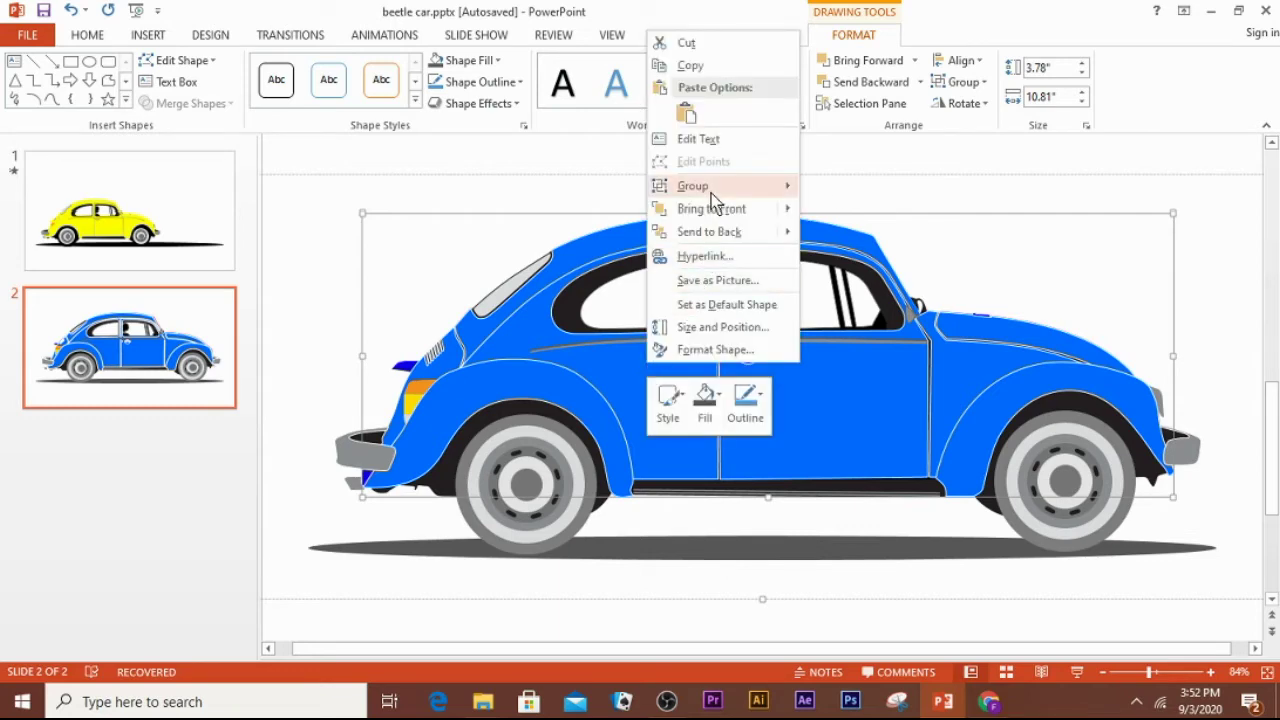
mouse_move(713, 198)
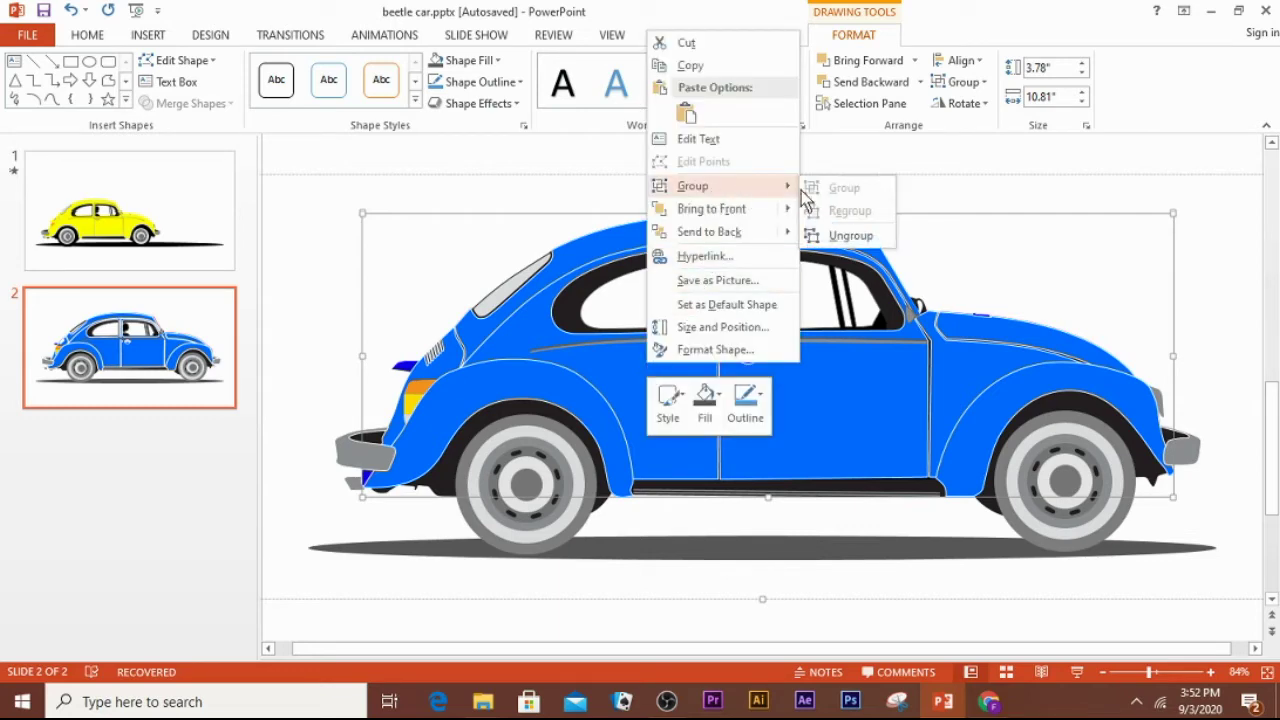
click(850, 236)
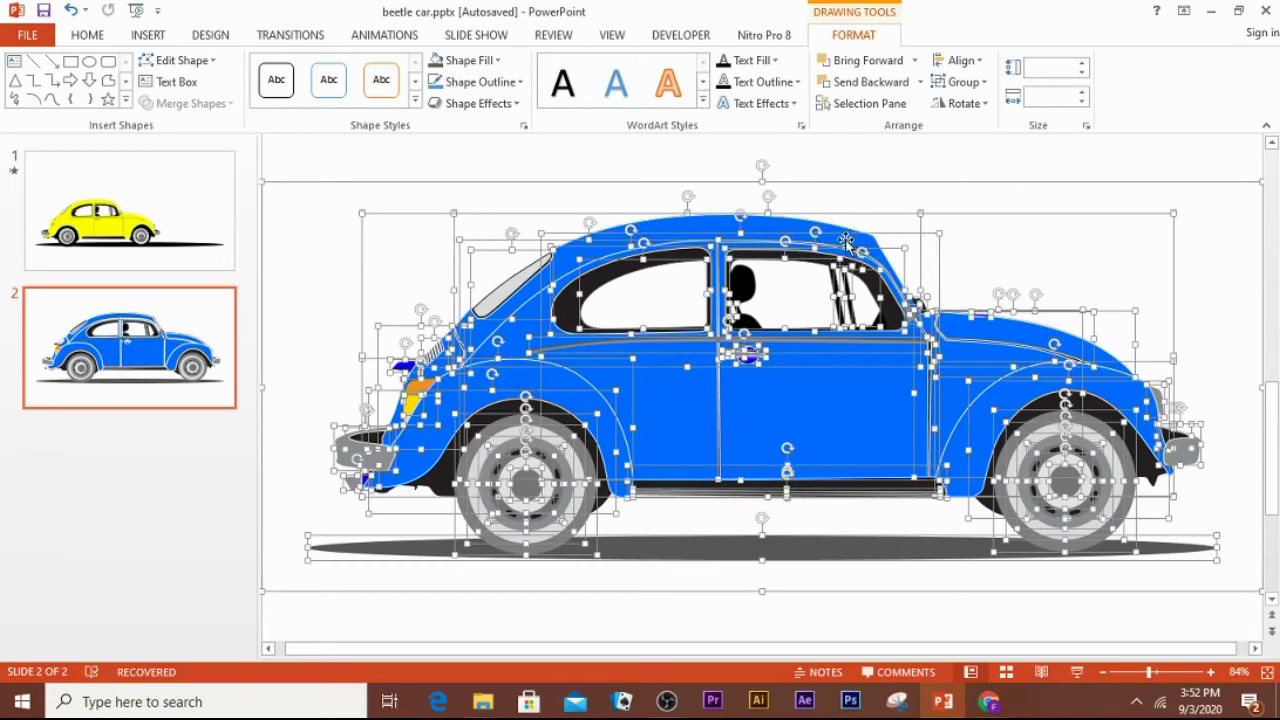
click(688, 620)
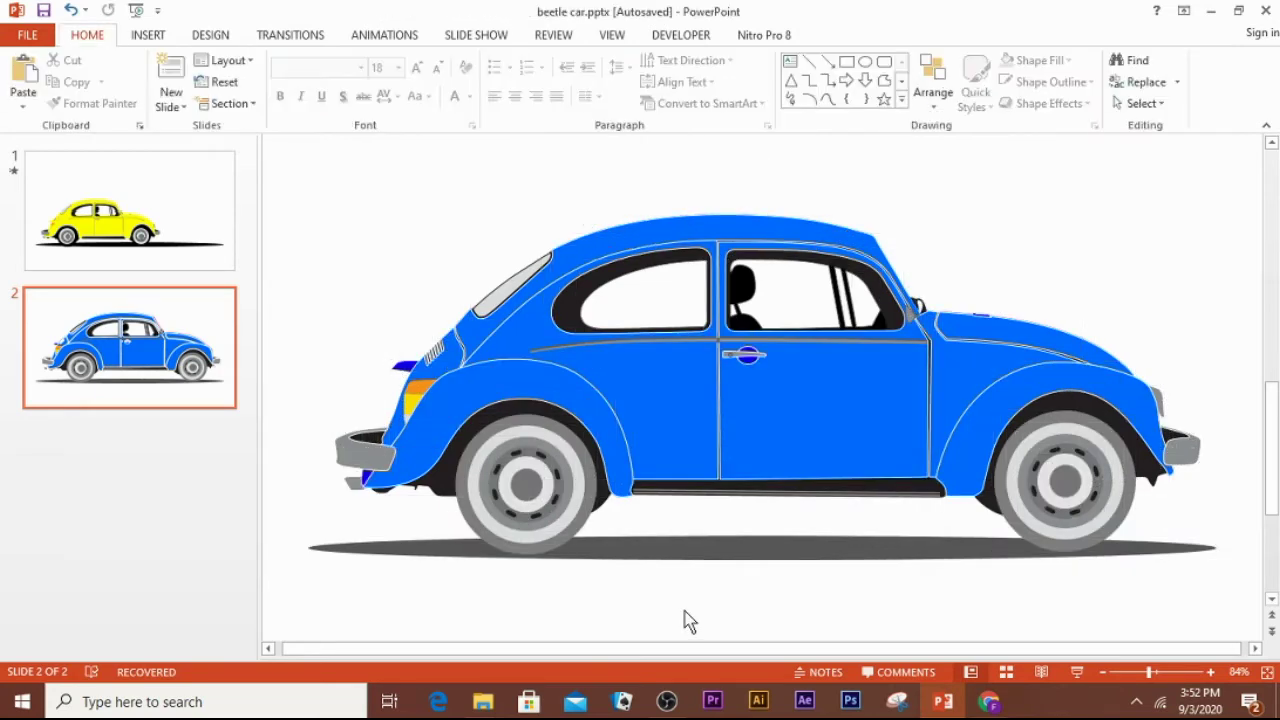
Select the transparent background rectangle surrounding the car and remove it from the slide.
click(552, 479)
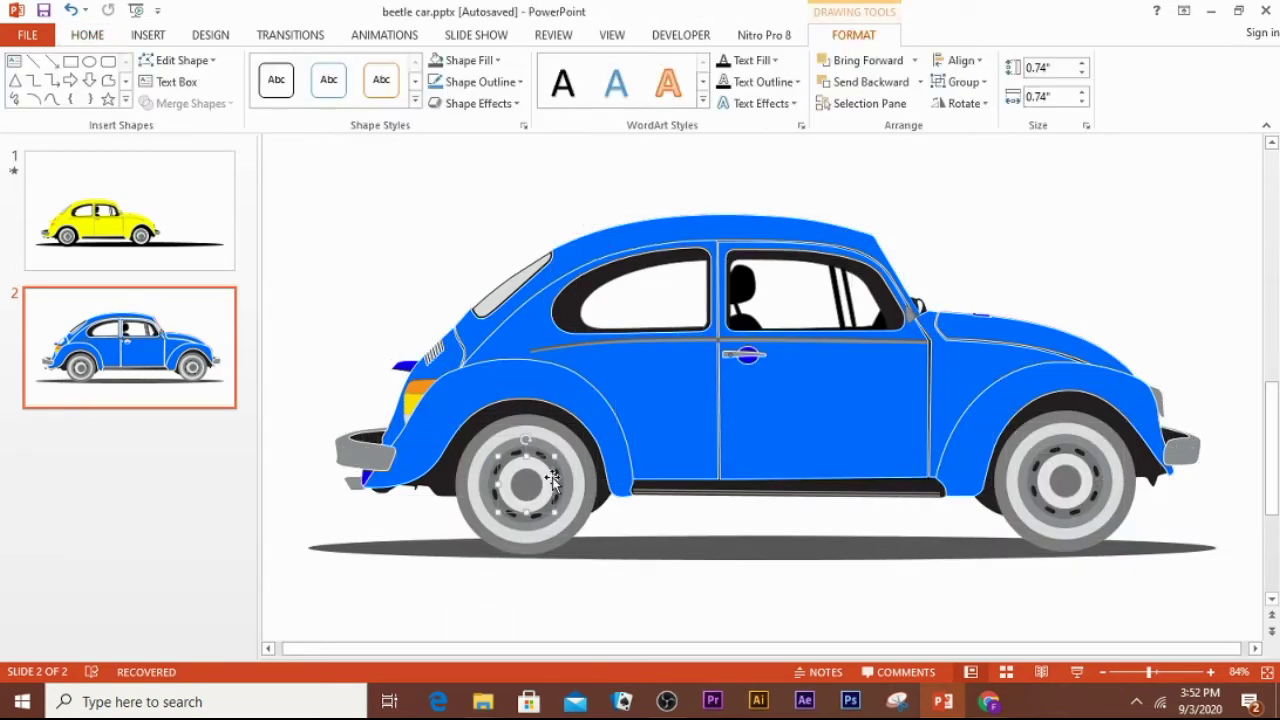
click(496, 594)
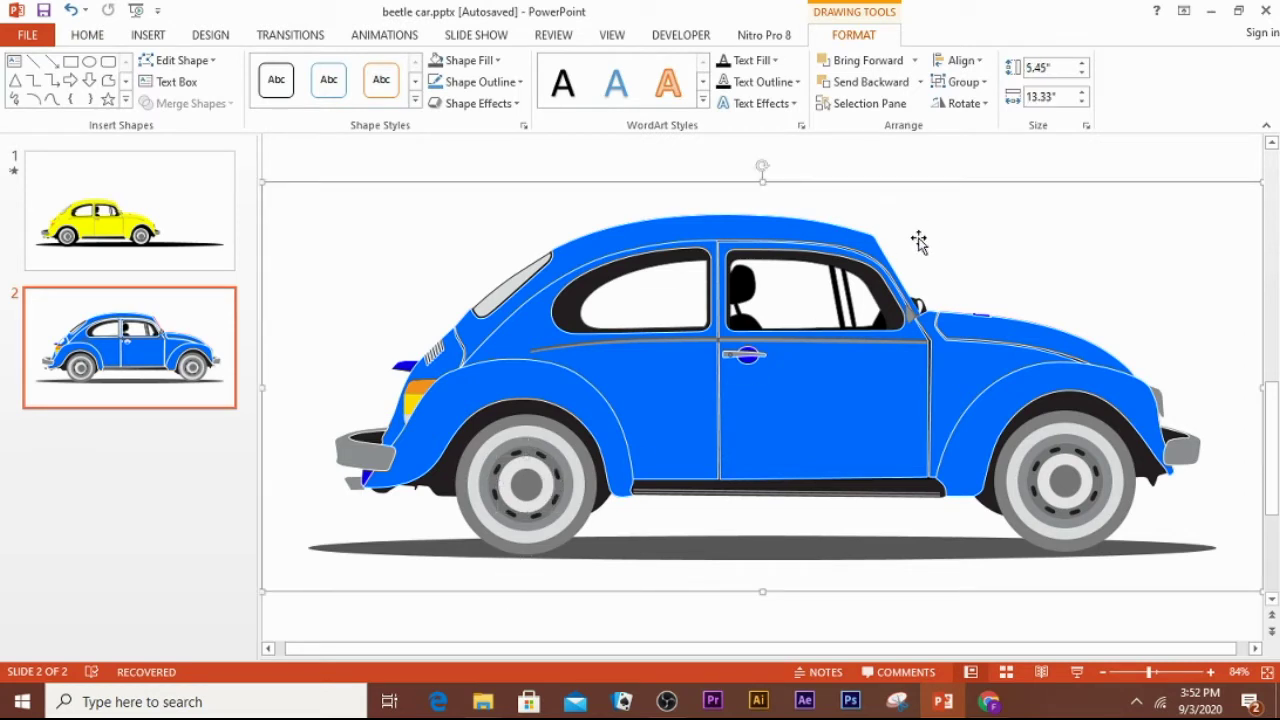
click(874, 261)
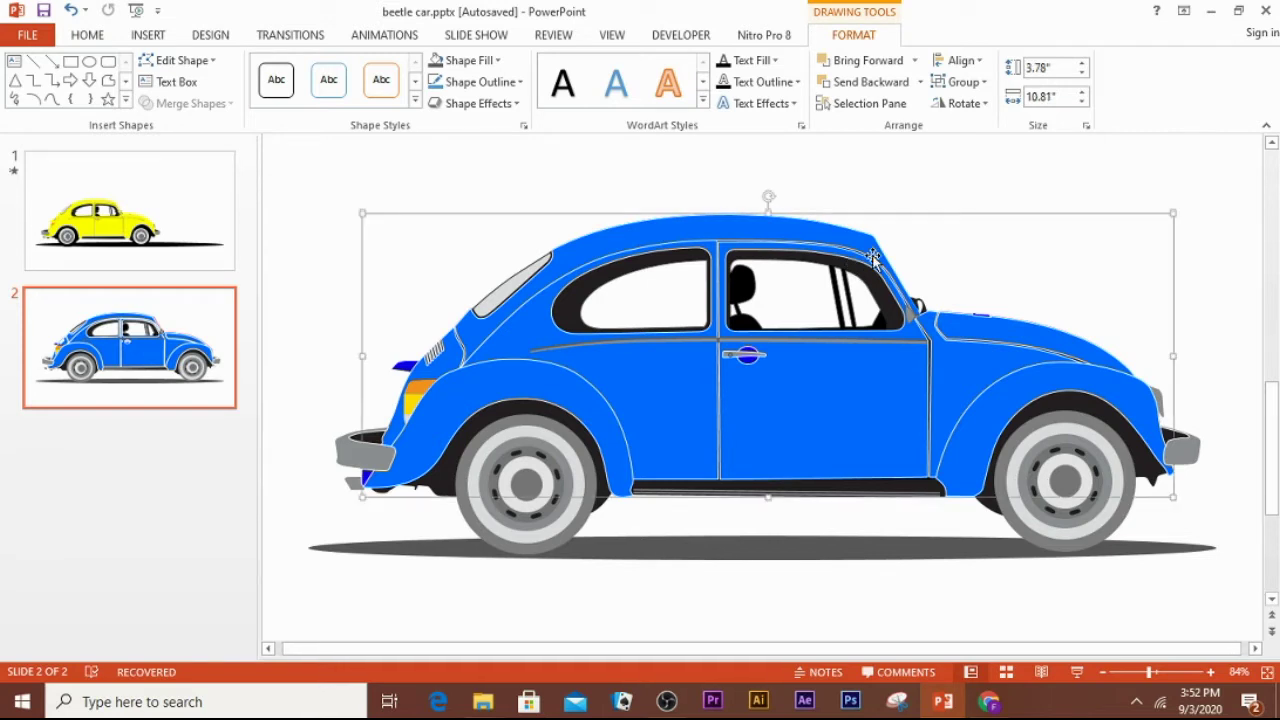
click(963, 177)
click(968, 210)
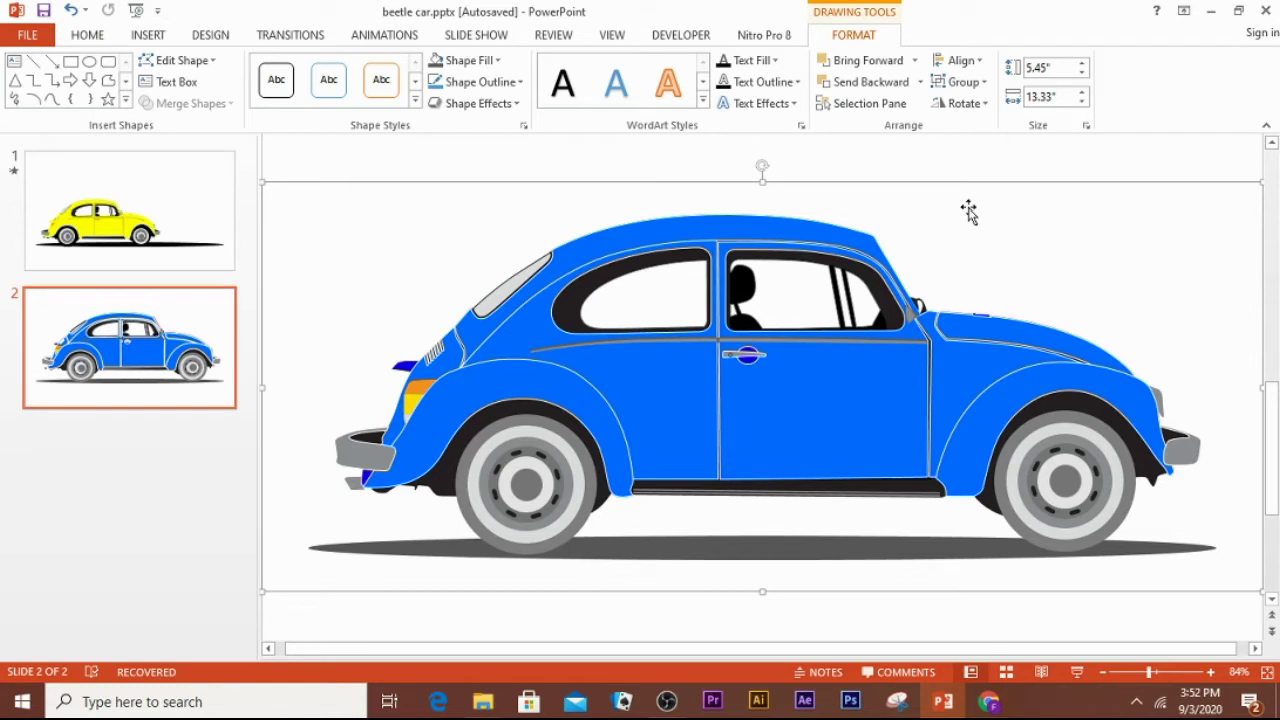
key(Escape)
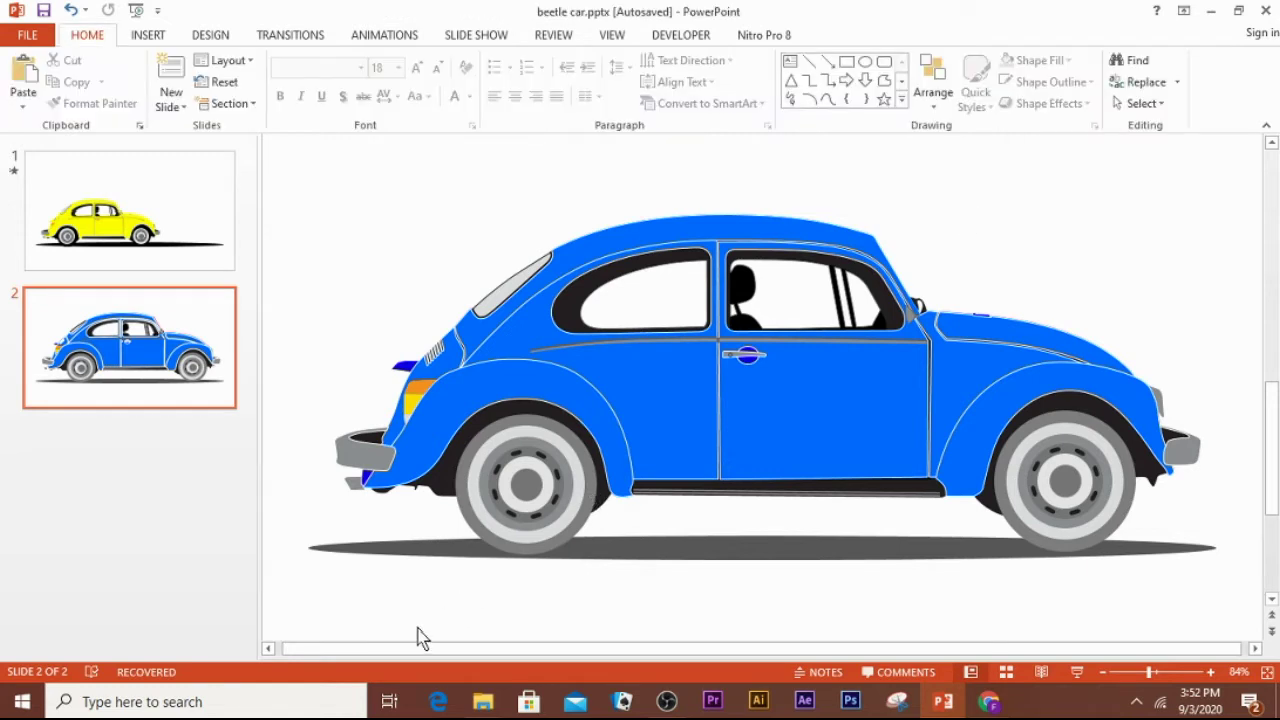
Group all shapes of the rear wheel into one object and all shapes of the front wheel into another.
mouse_move(404, 595)
mouse_down()
mouse_move(634, 529)
mouse_move(688, 396)
mouse_up()
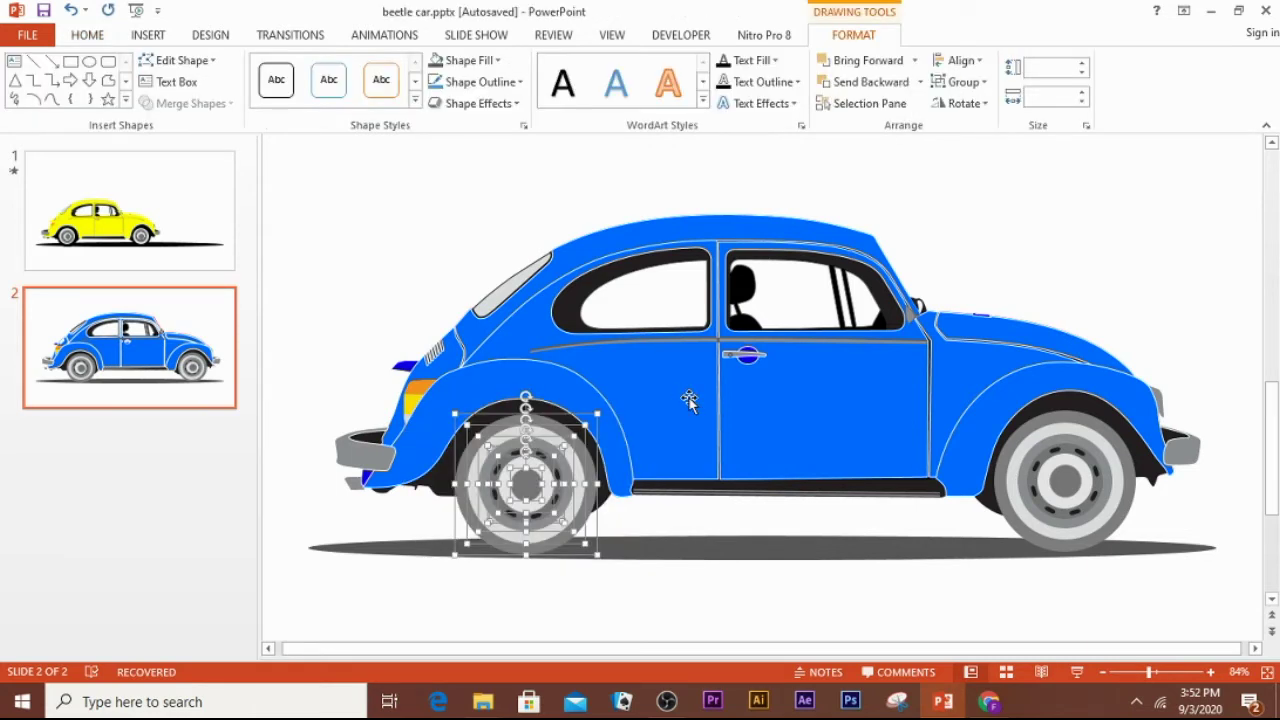
key(ctrl+g)
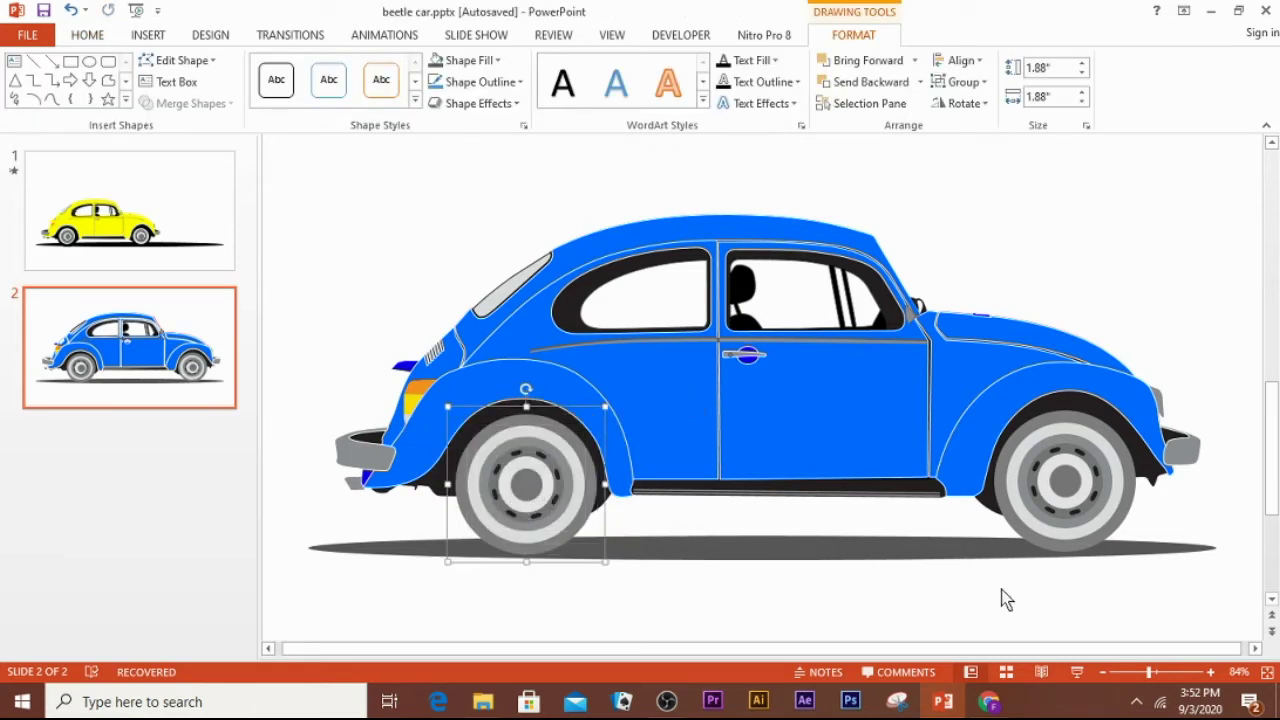
mouse_move(980, 576)
mouse_down()
mouse_move(1151, 514)
mouse_move(1150, 390)
mouse_up()
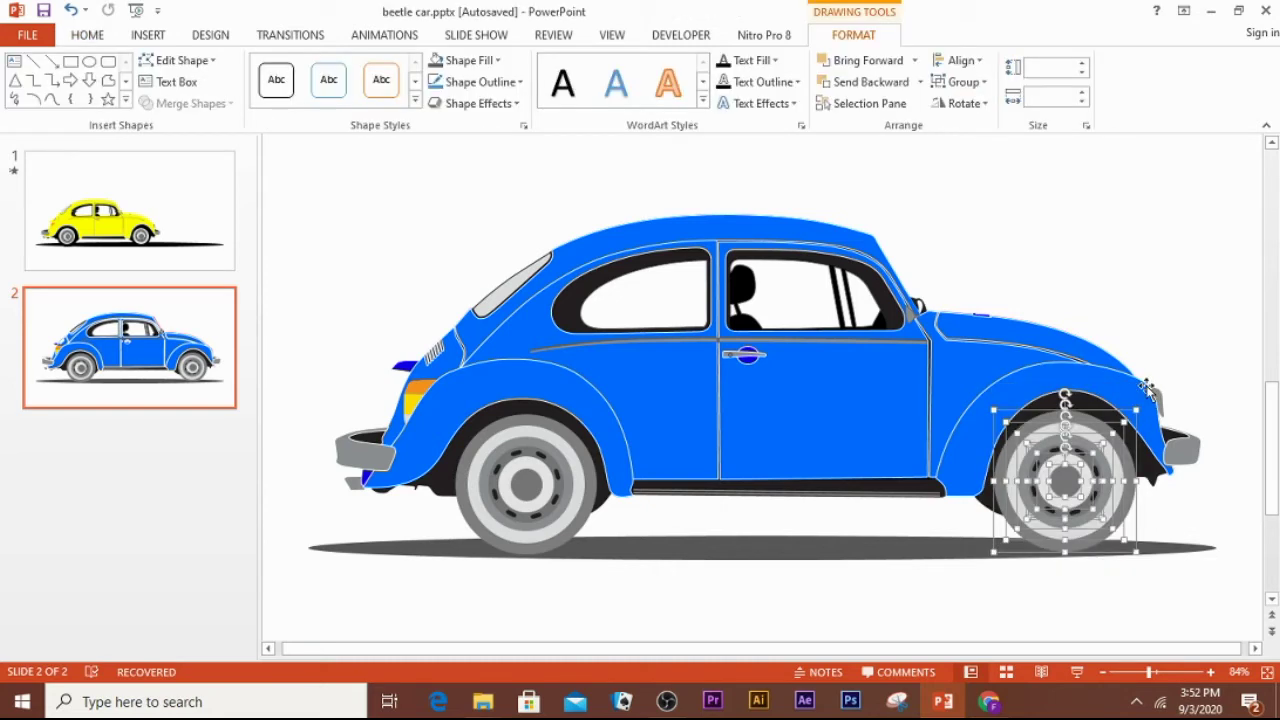
key(ctrl+g)
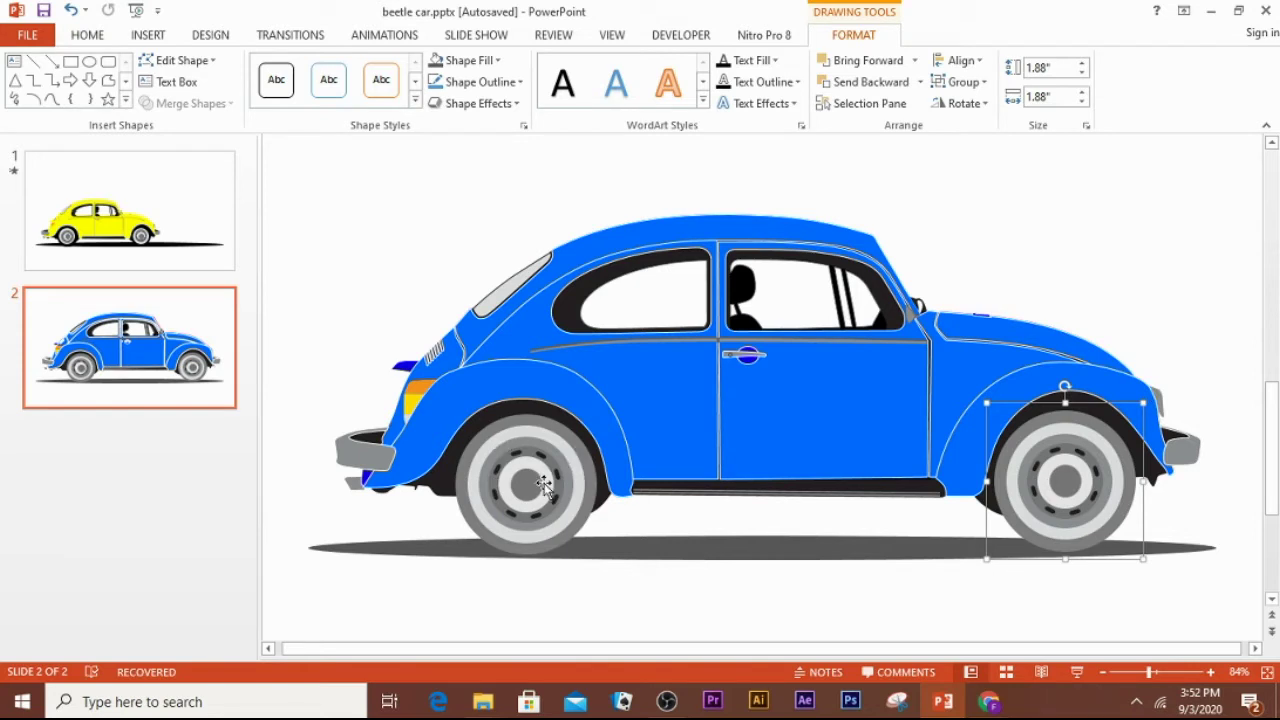
Fill the dark wheel-arch shape behind the rear wheel with black and apply the third preset shape effect to it.
click(528, 411)
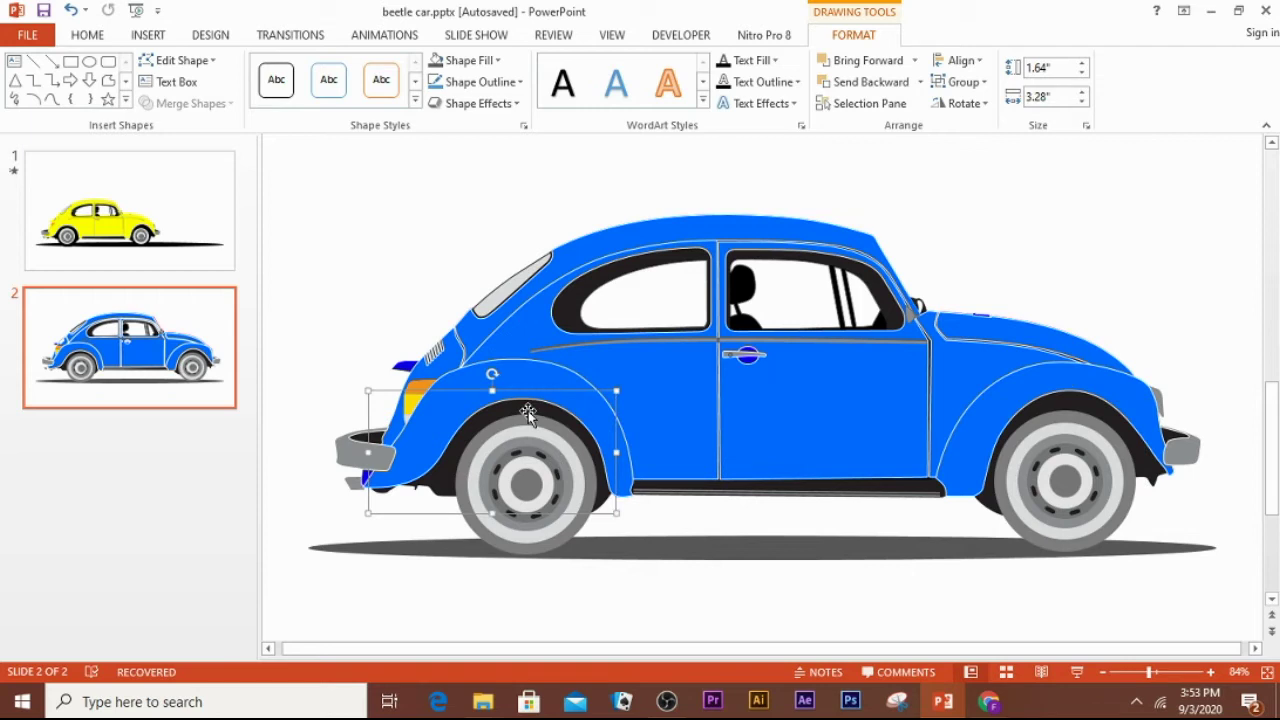
click(497, 62)
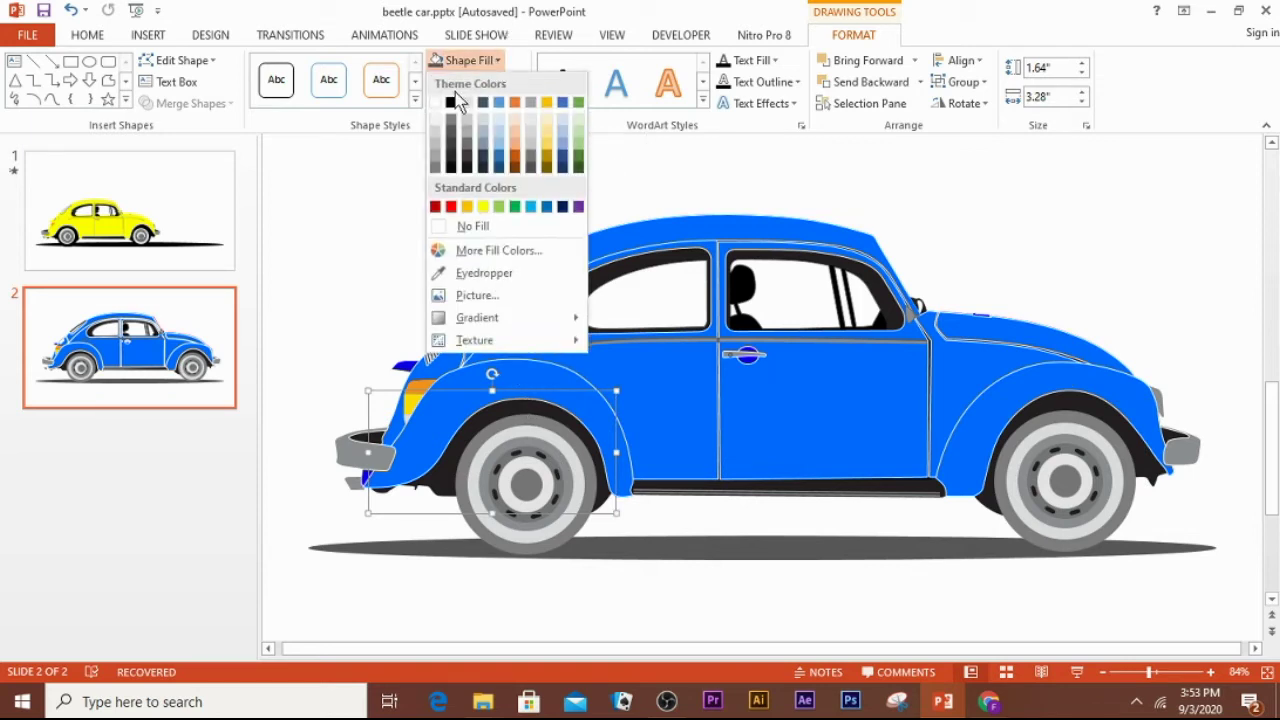
key(Escape)
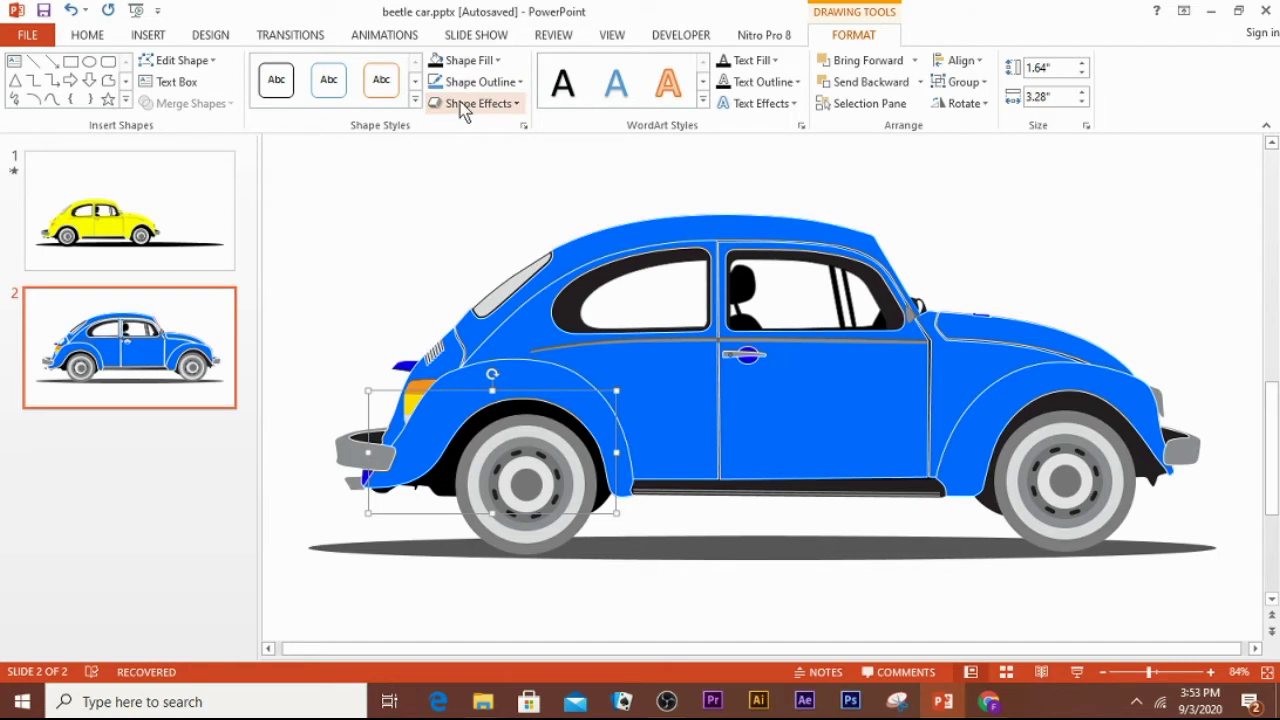
click(475, 104)
mouse_move(498, 141)
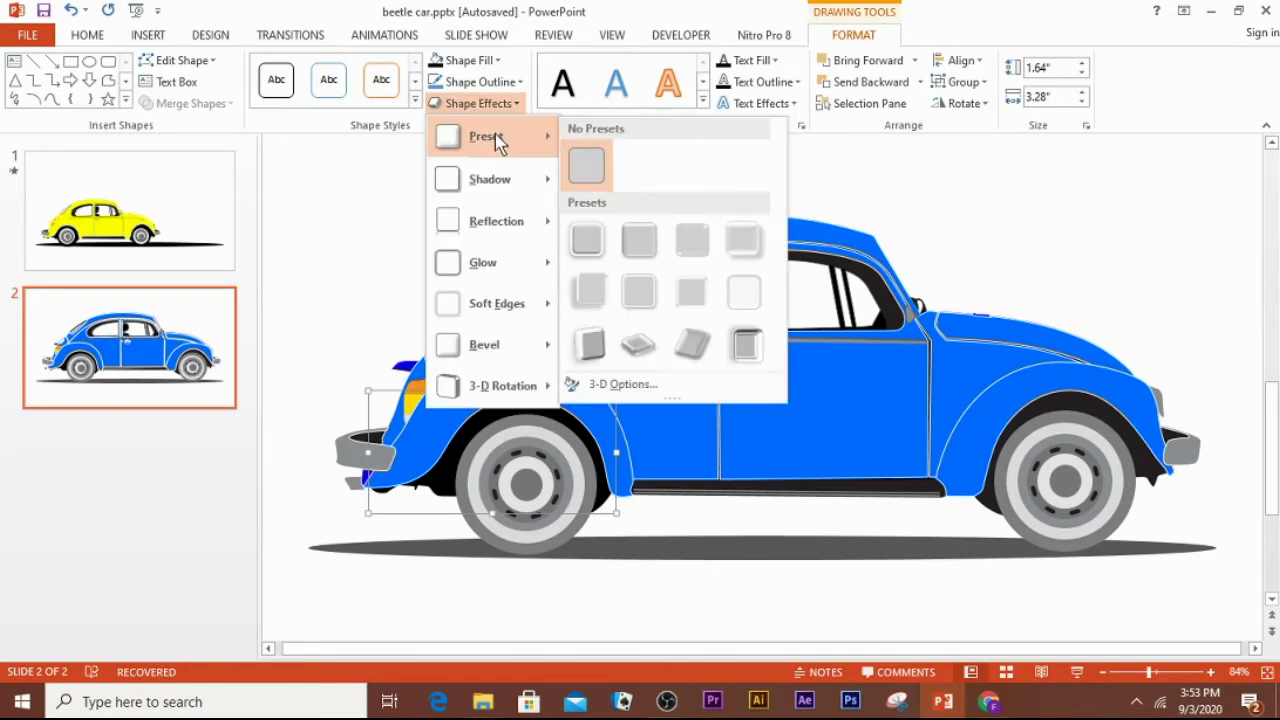
click(686, 240)
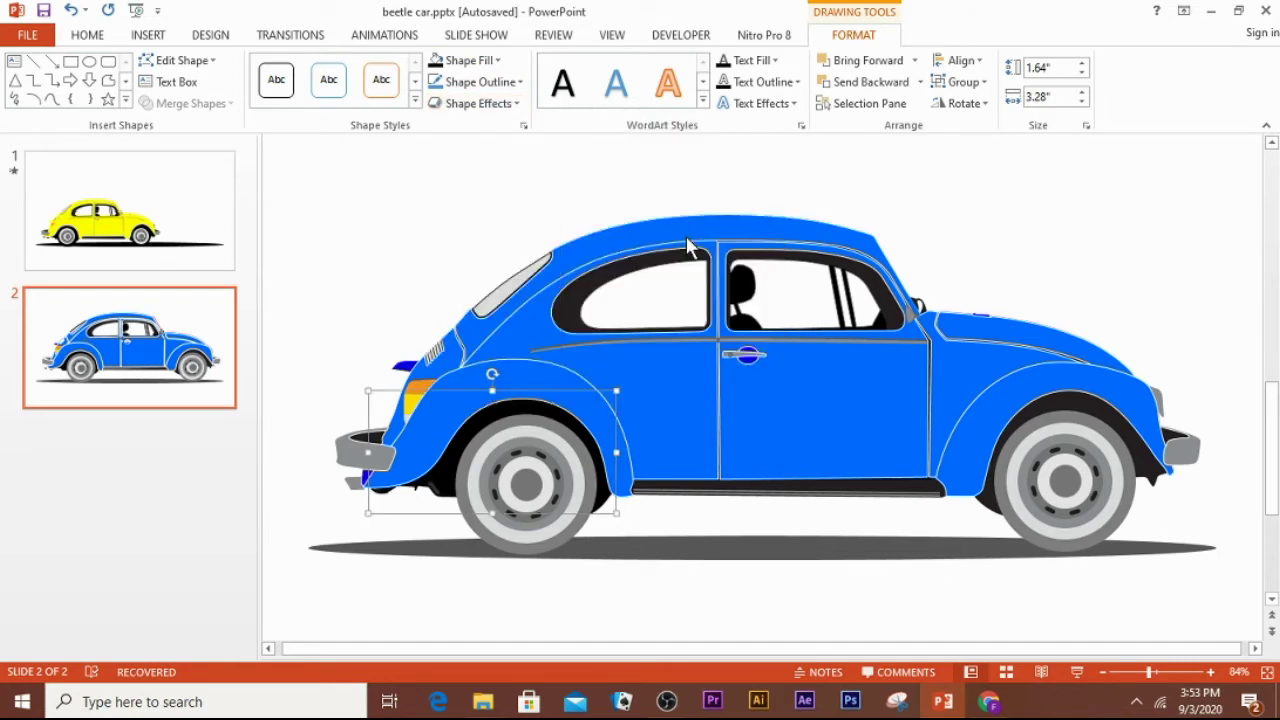
Fill the dark wheel-arch shape behind the front wheel with black and apply the fourth preset shape effect to it.
click(1074, 405)
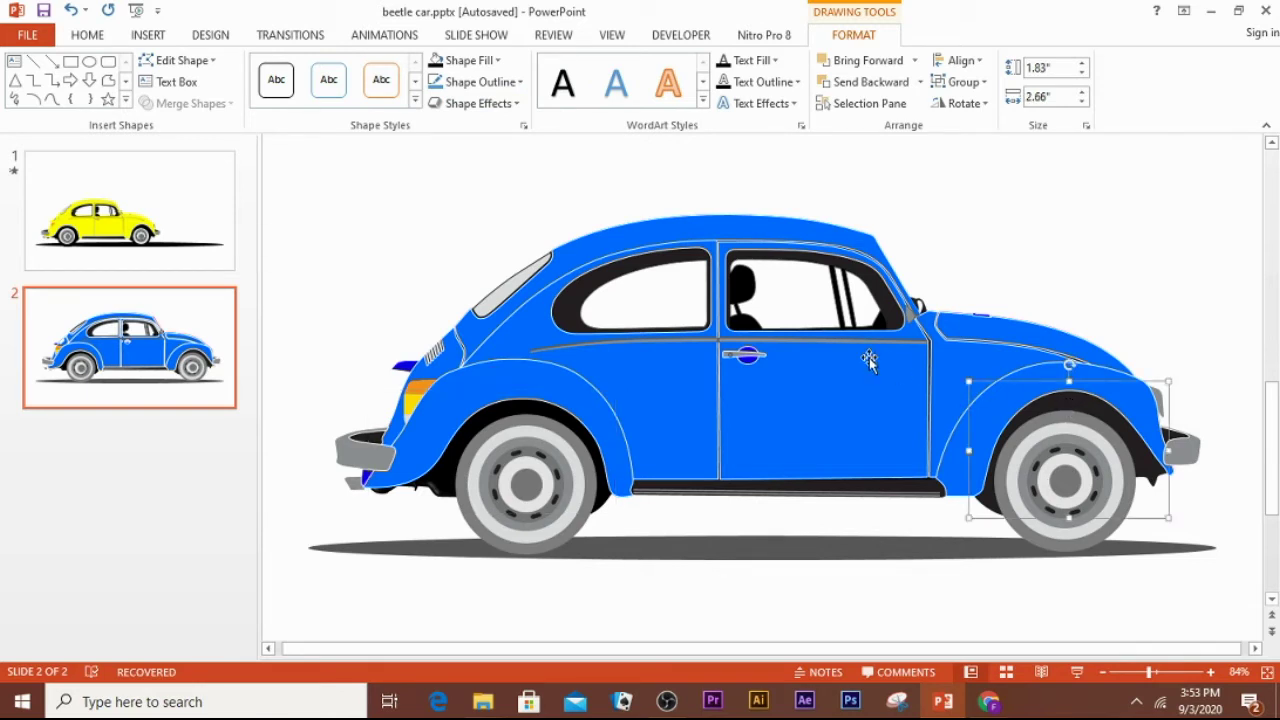
click(495, 62)
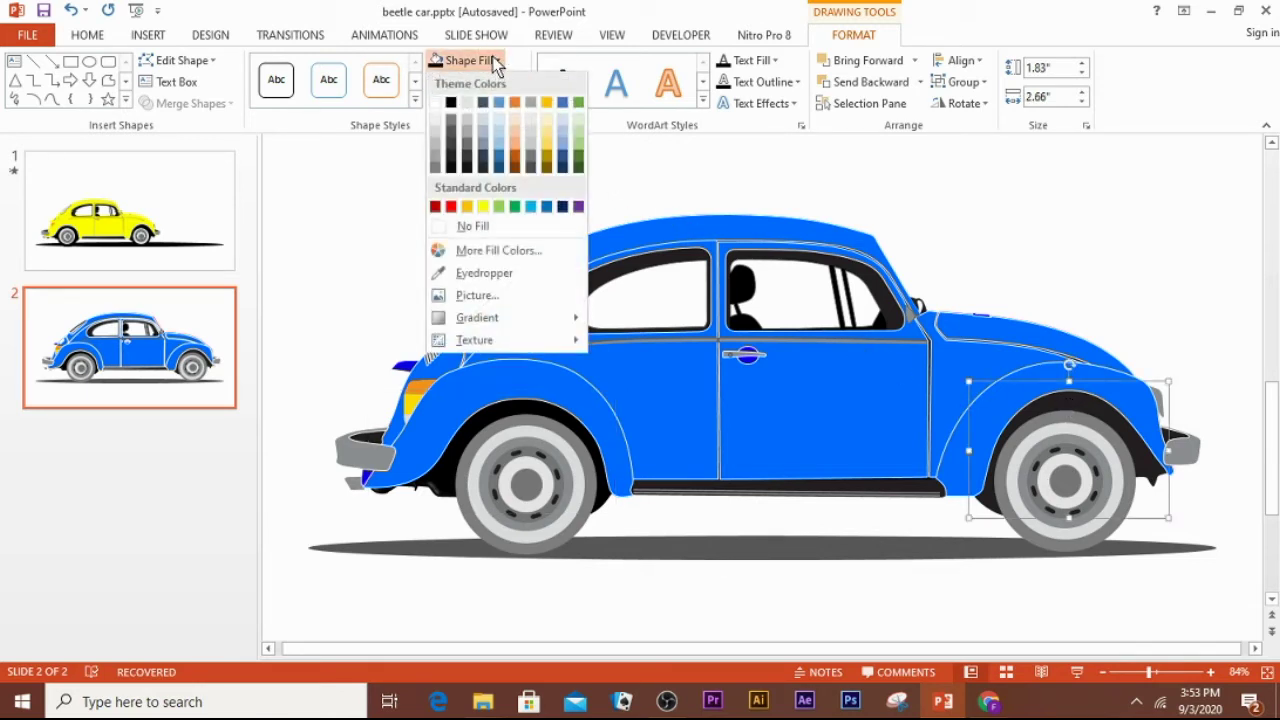
click(452, 102)
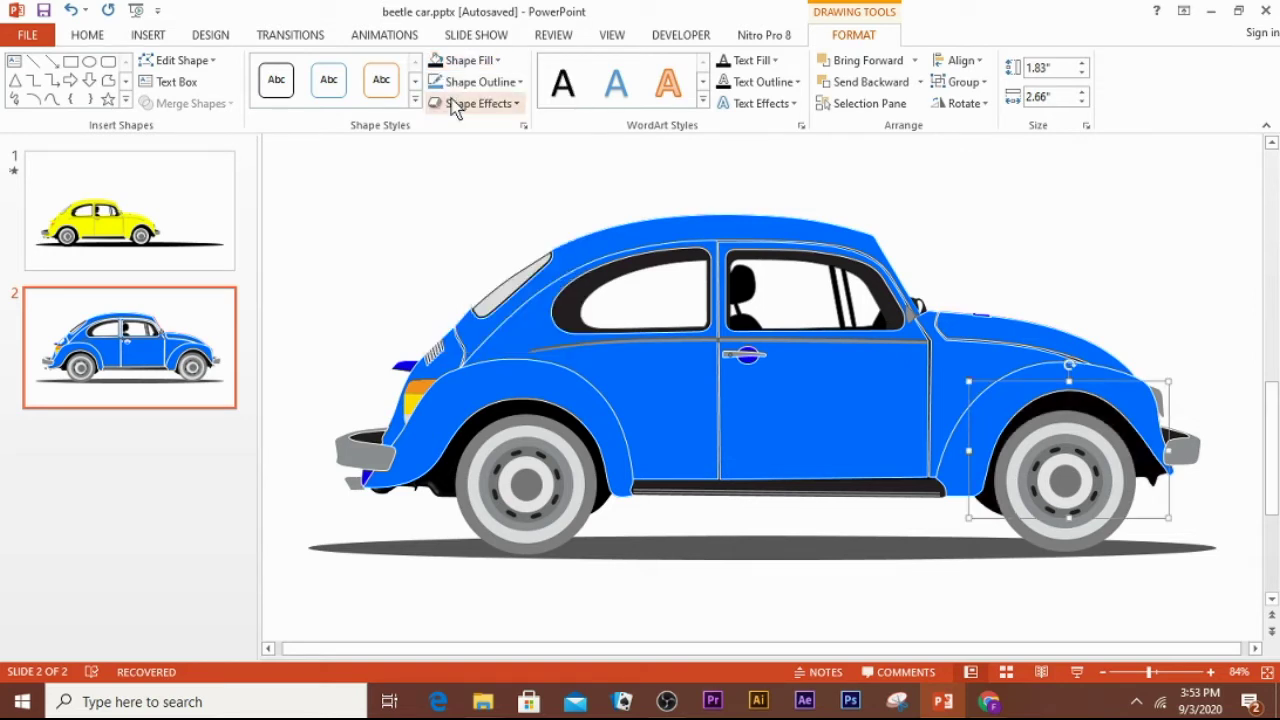
click(458, 108)
mouse_move(471, 131)
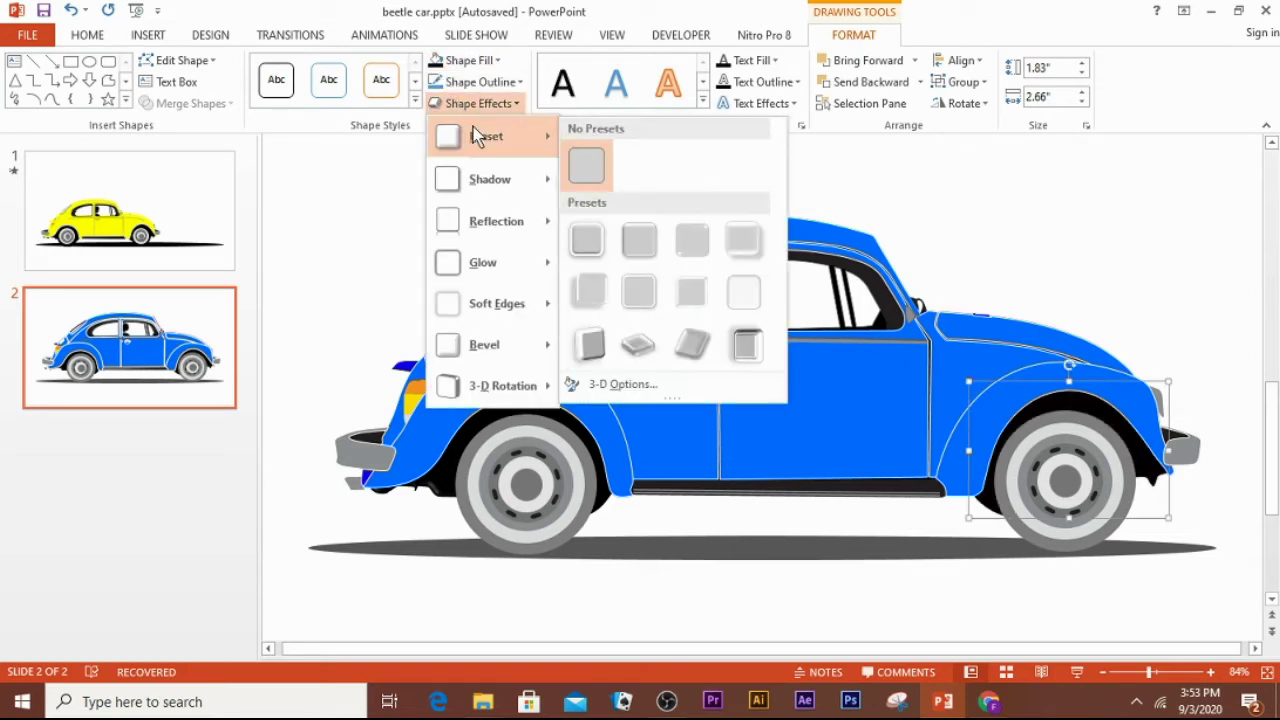
click(740, 248)
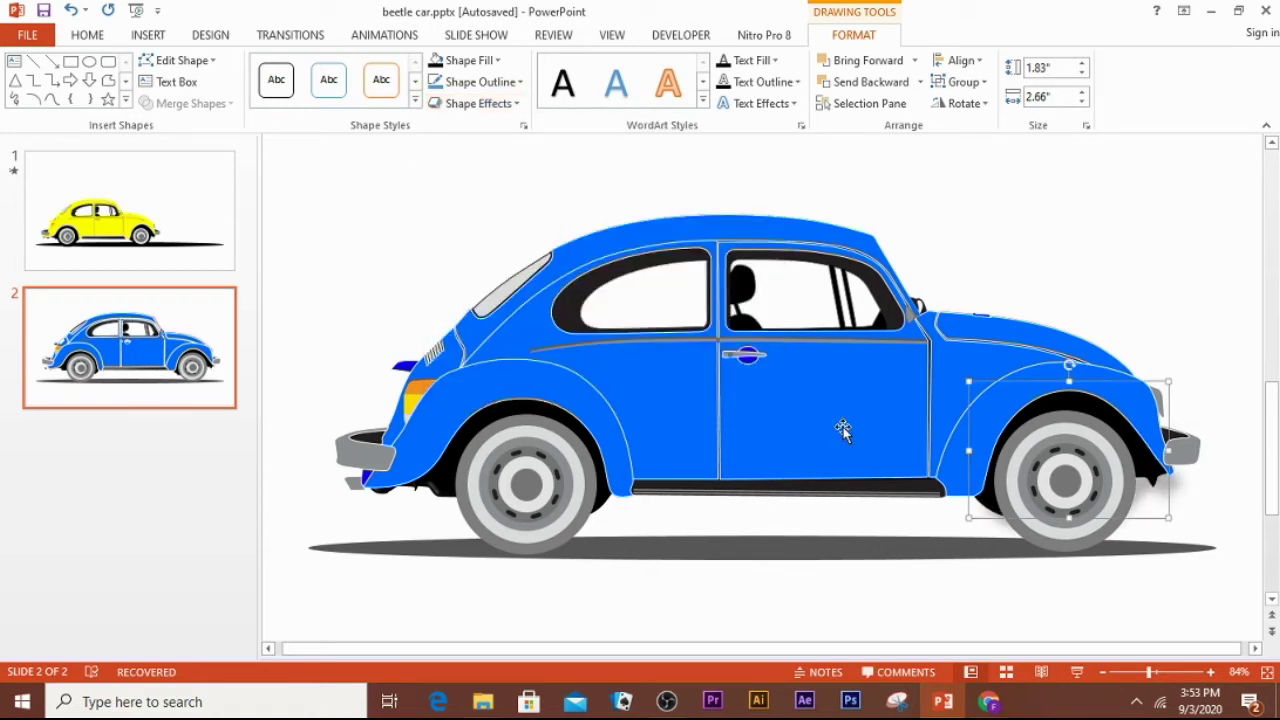
Fill the outer tyre ring of the rear wheel and of the front wheel with black.
click(534, 416)
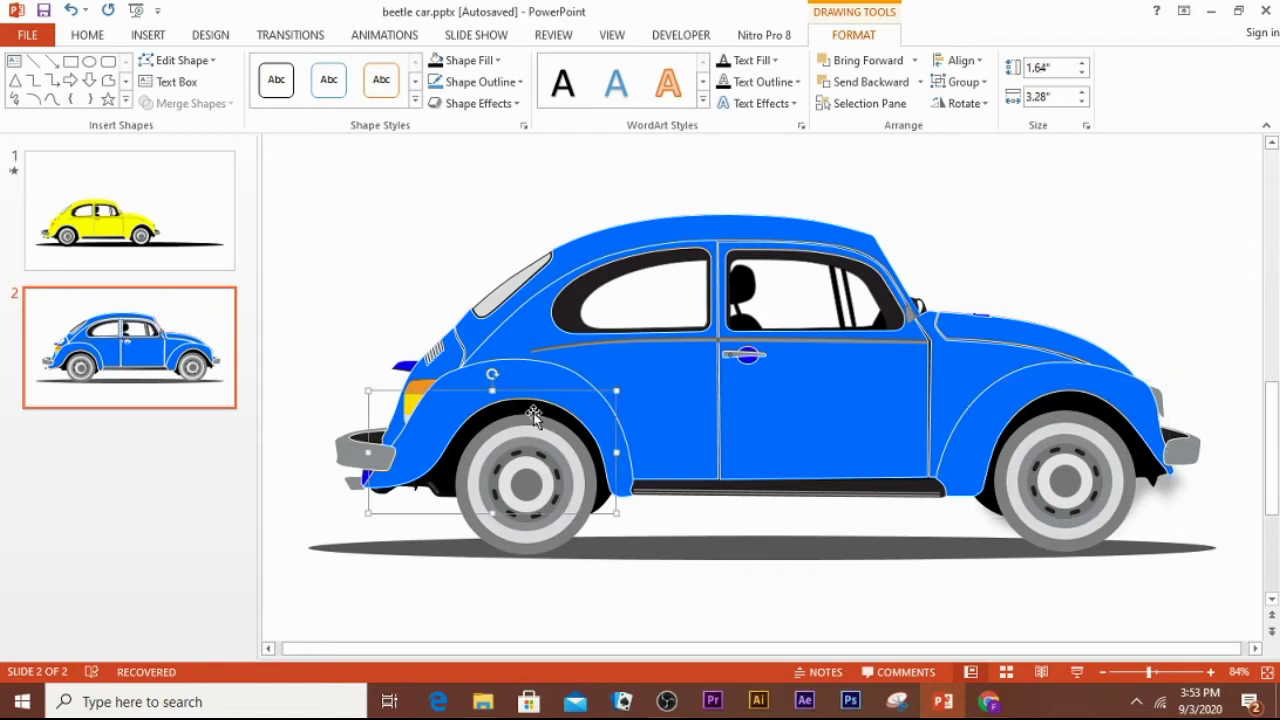
click(534, 418)
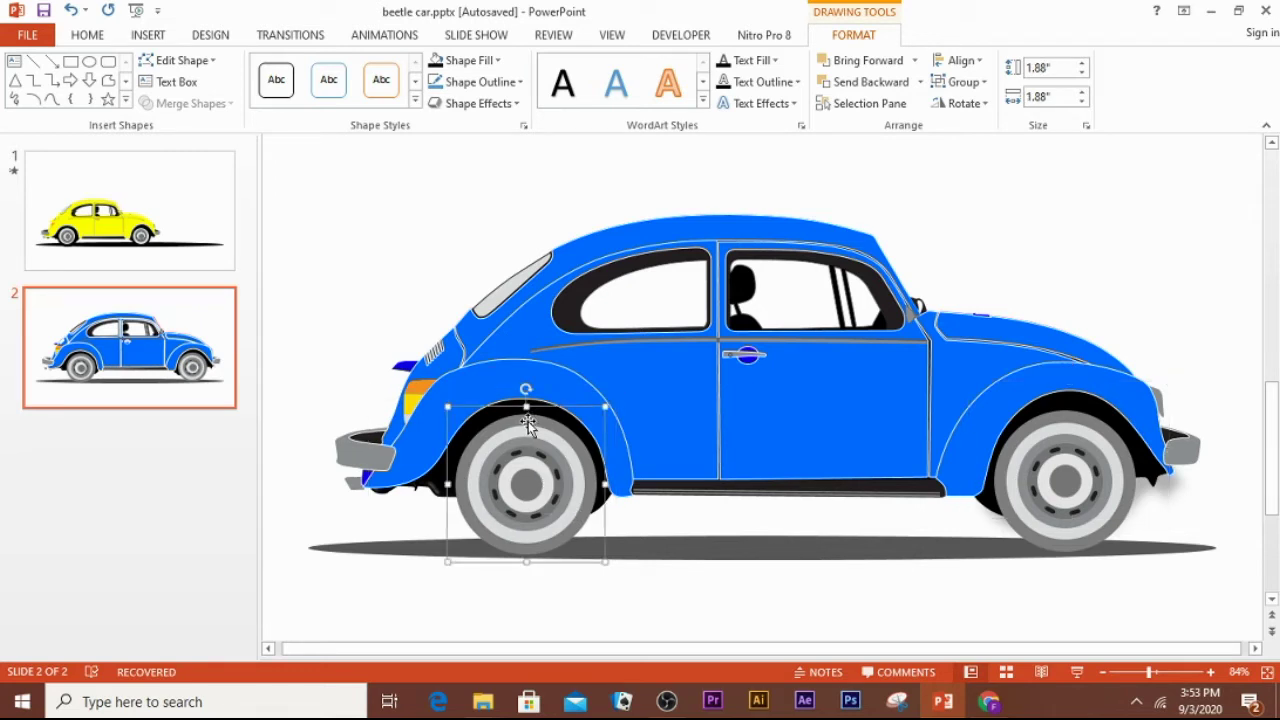
click(528, 424)
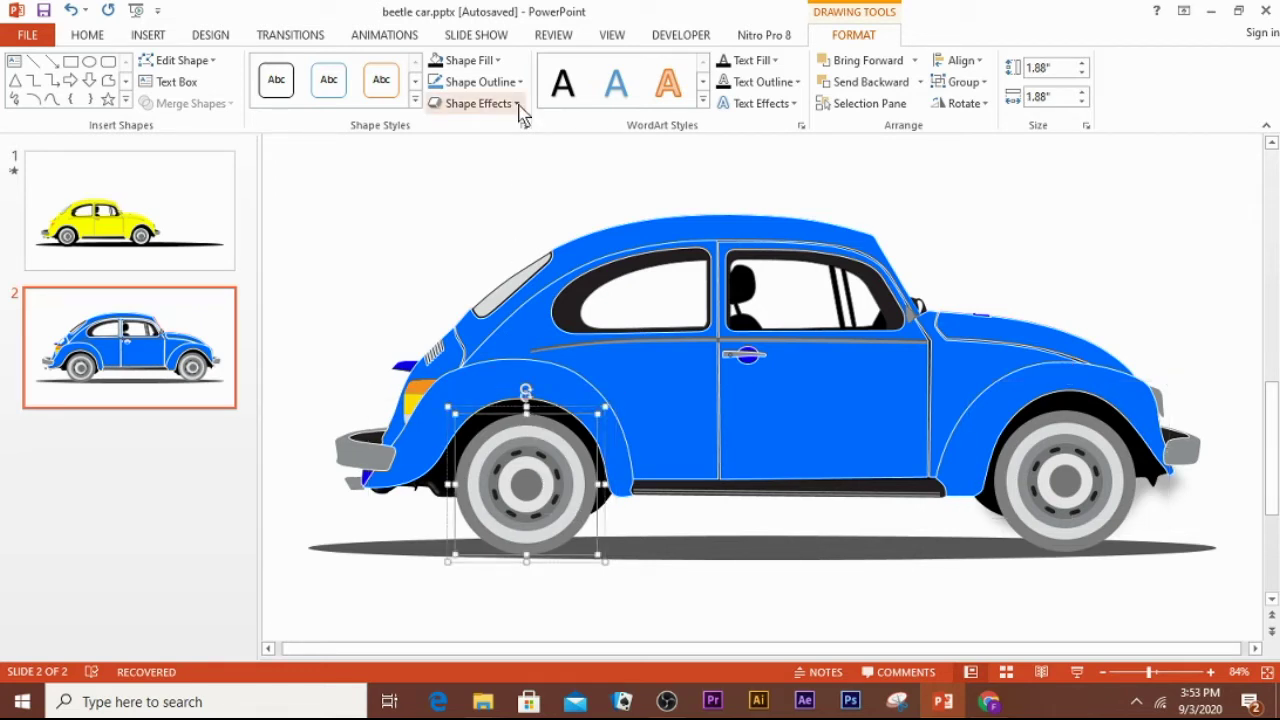
click(493, 63)
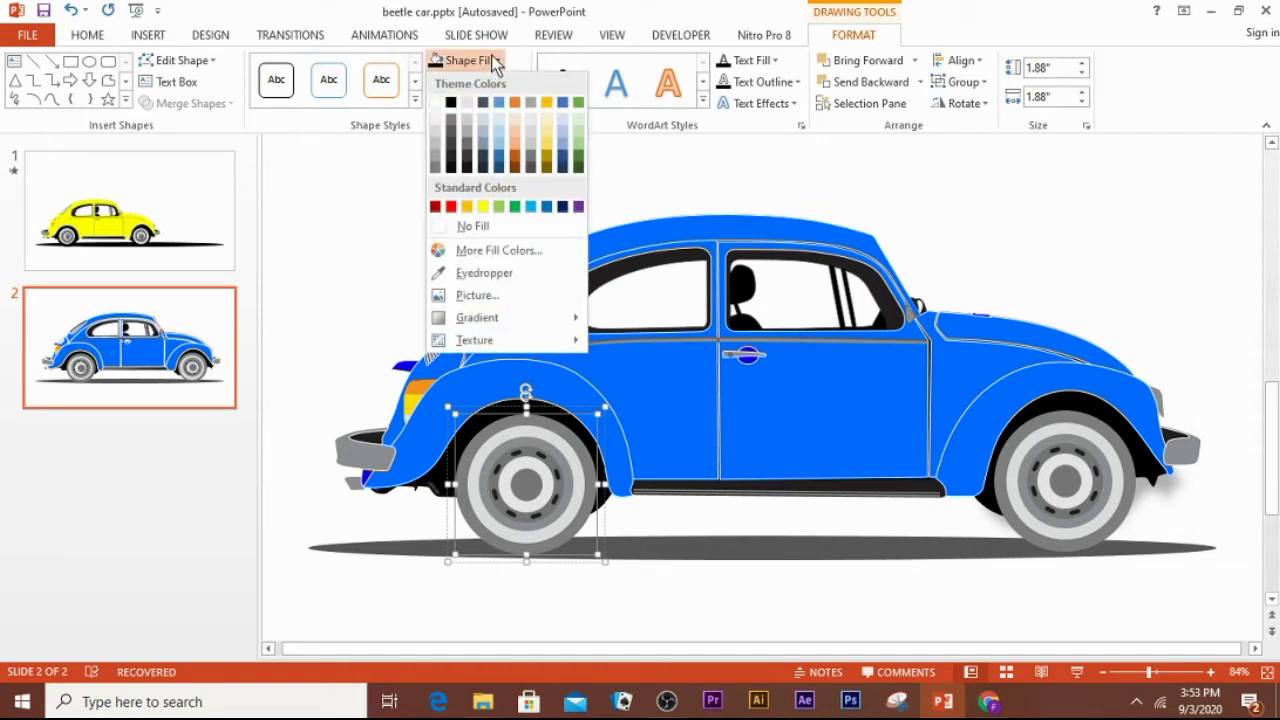
click(452, 103)
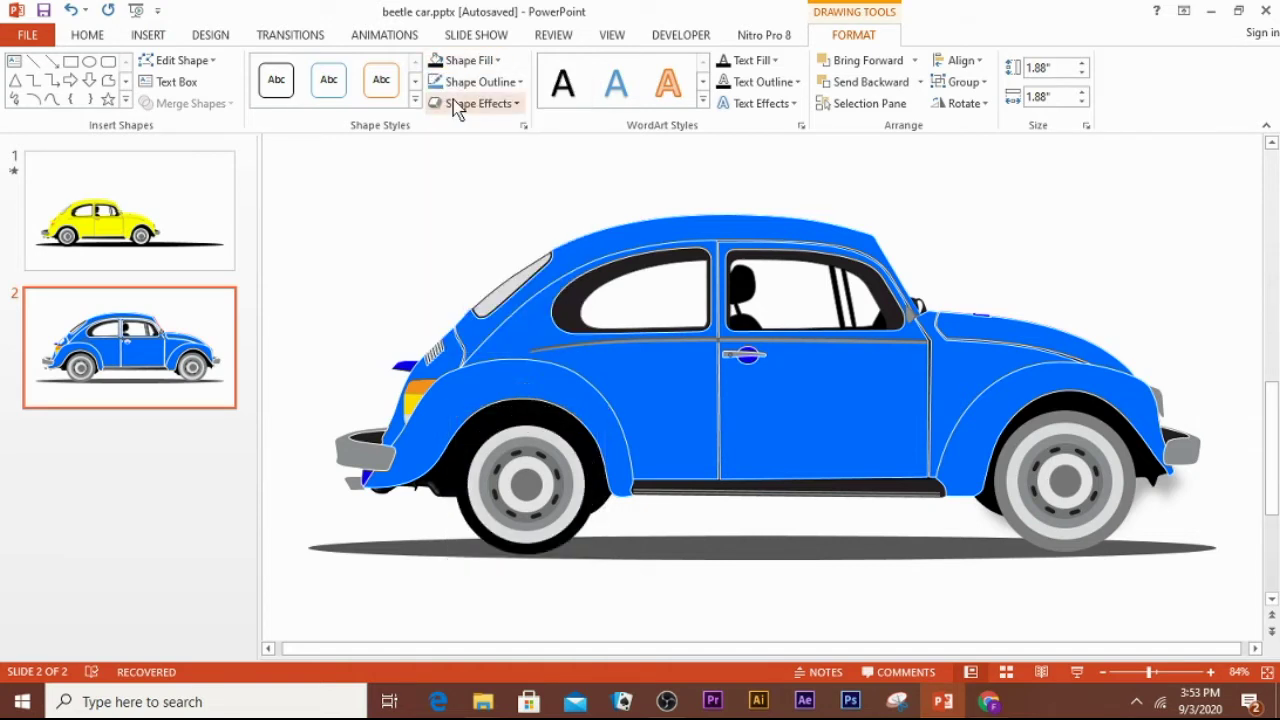
click(1066, 418)
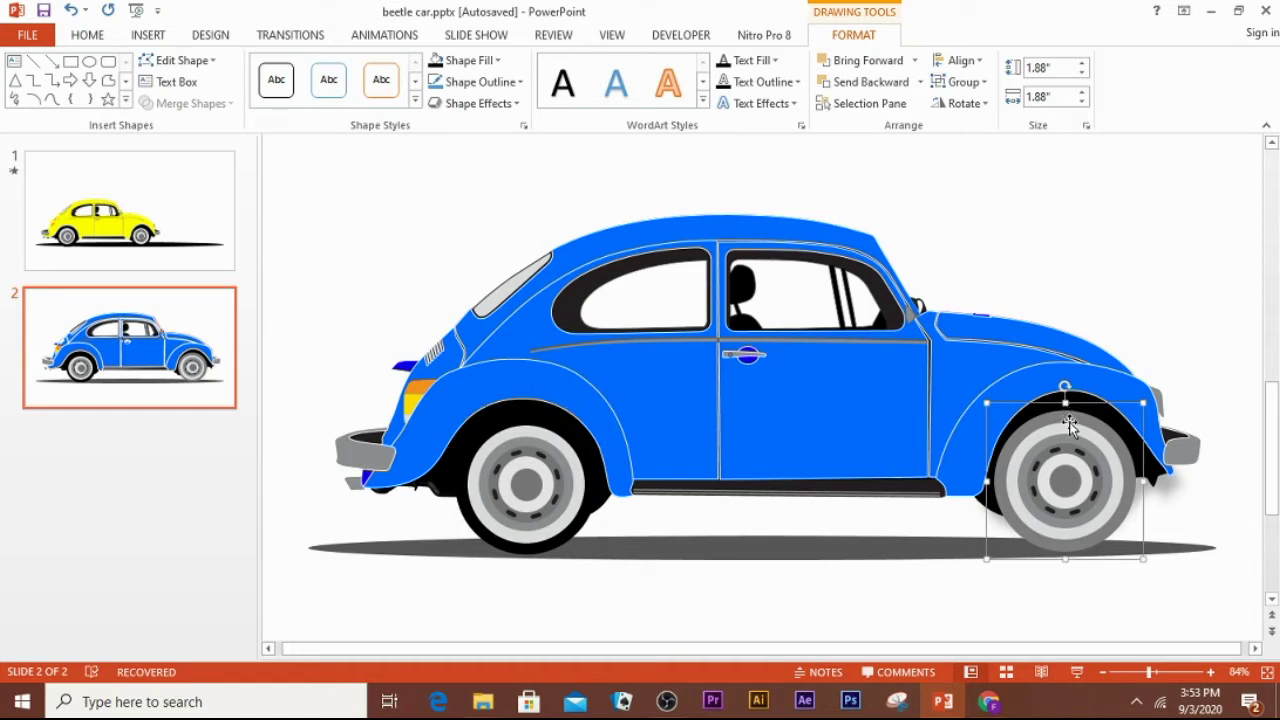
click(1068, 424)
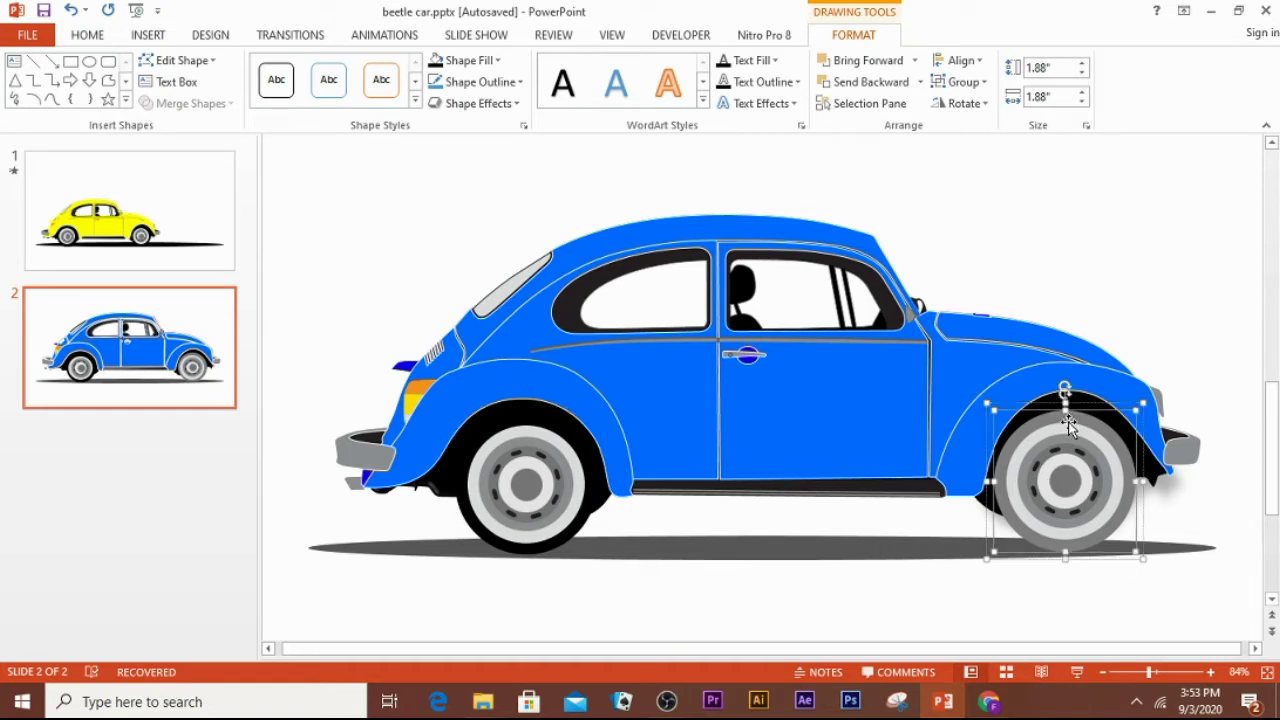
click(499, 60)
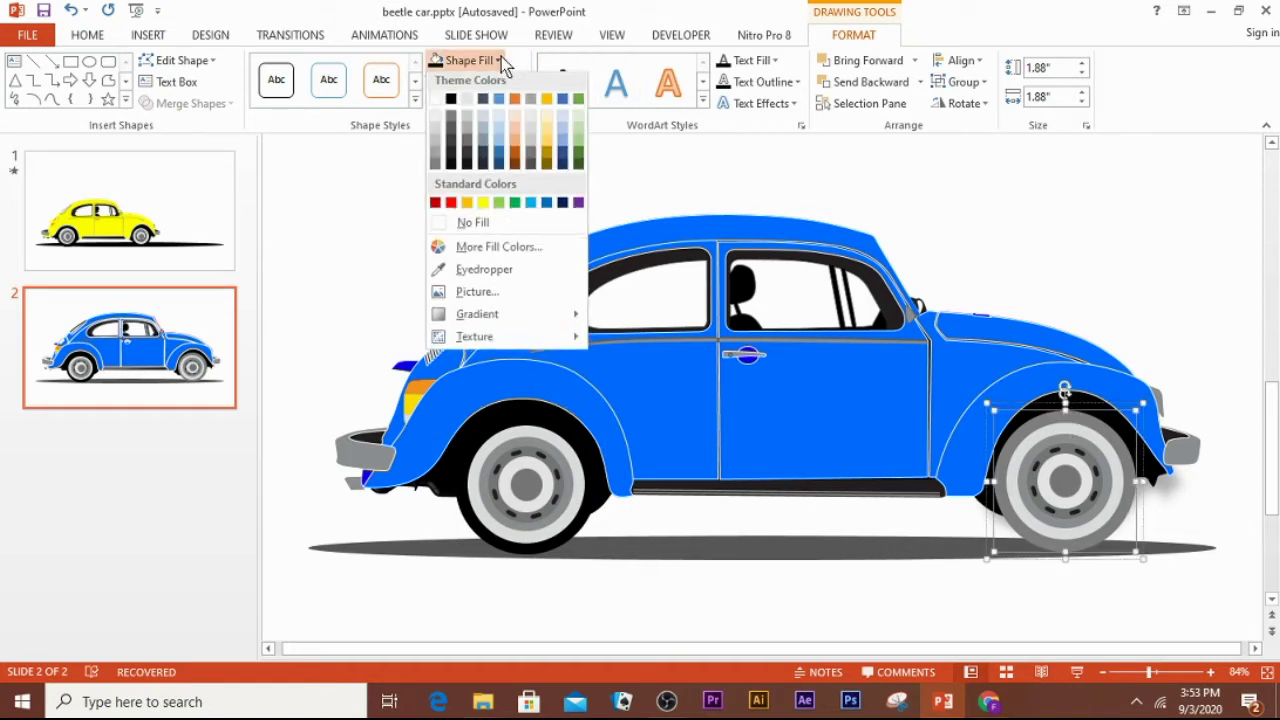
click(453, 103)
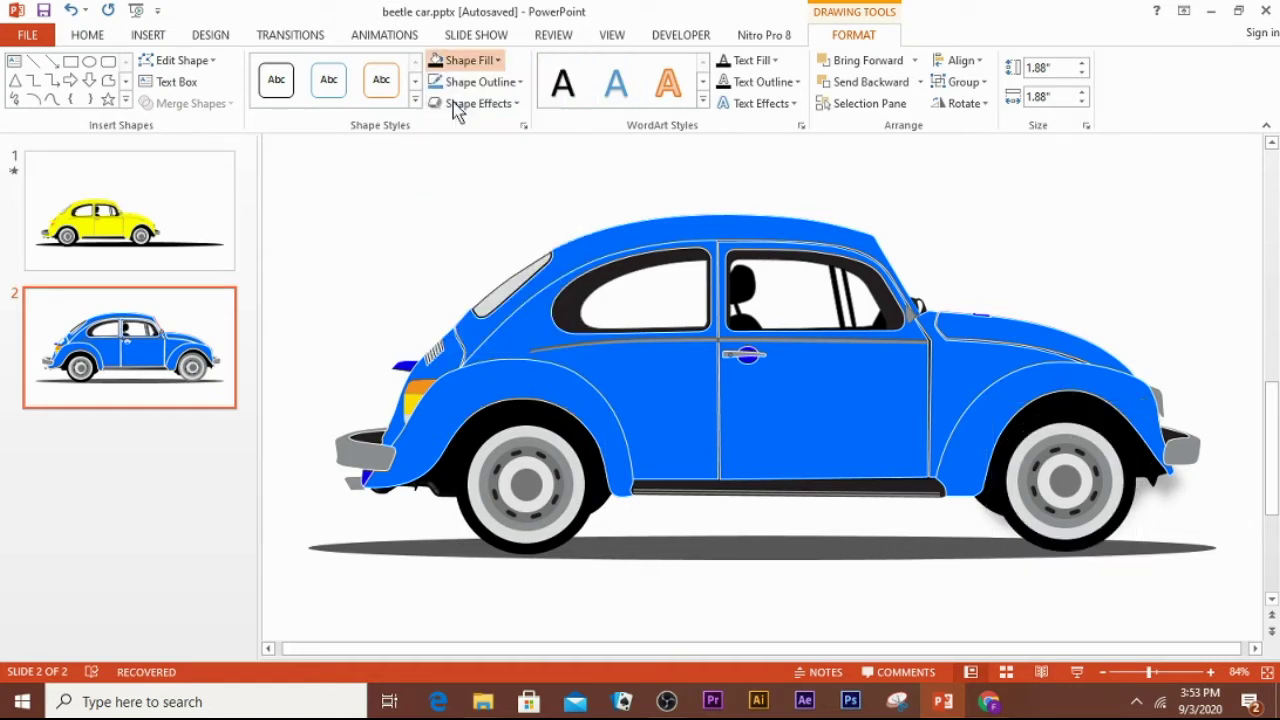
Fill the small centre hub circle of the rear wheel and of the front wheel with black.
click(525, 486)
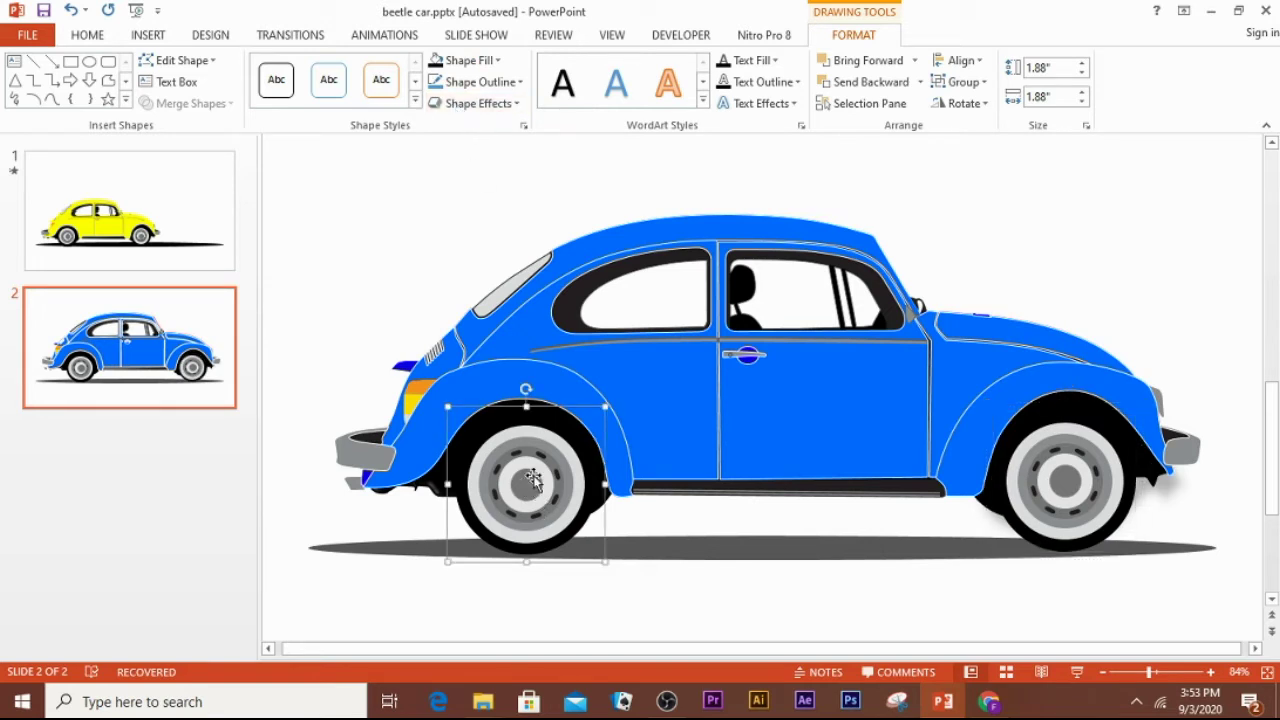
click(531, 481)
click(496, 61)
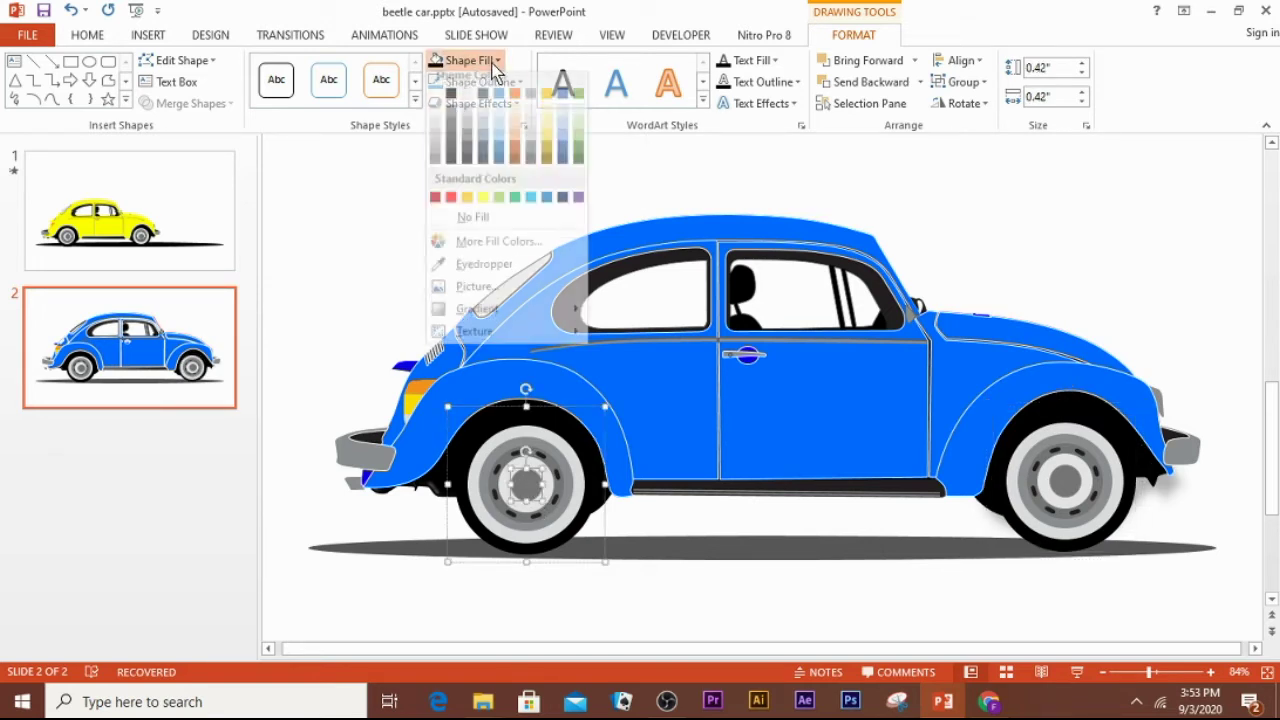
click(451, 100)
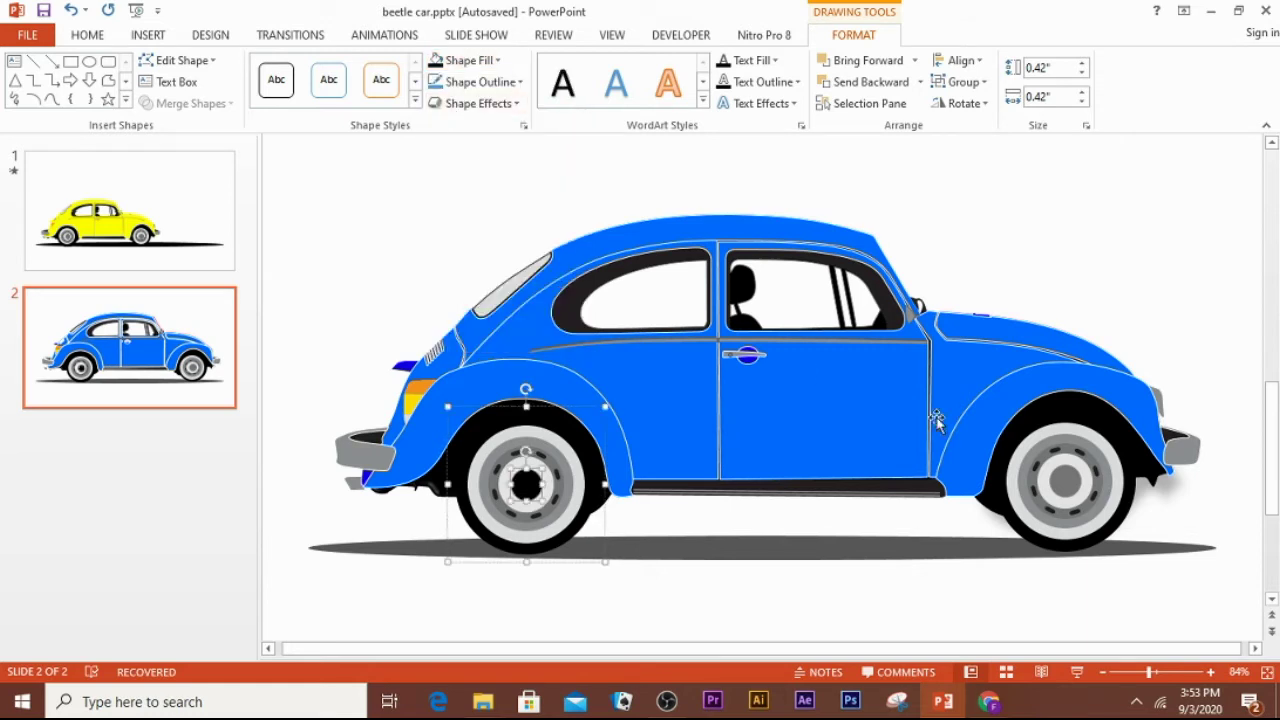
click(1073, 474)
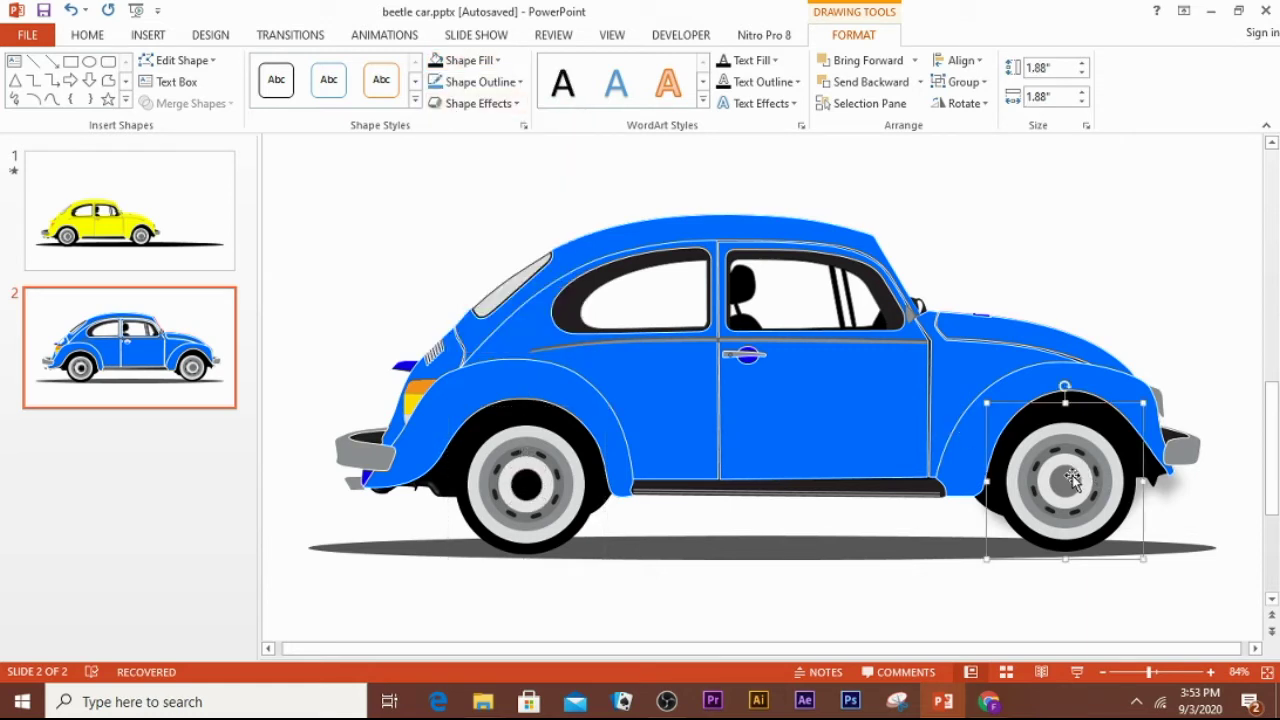
click(1071, 477)
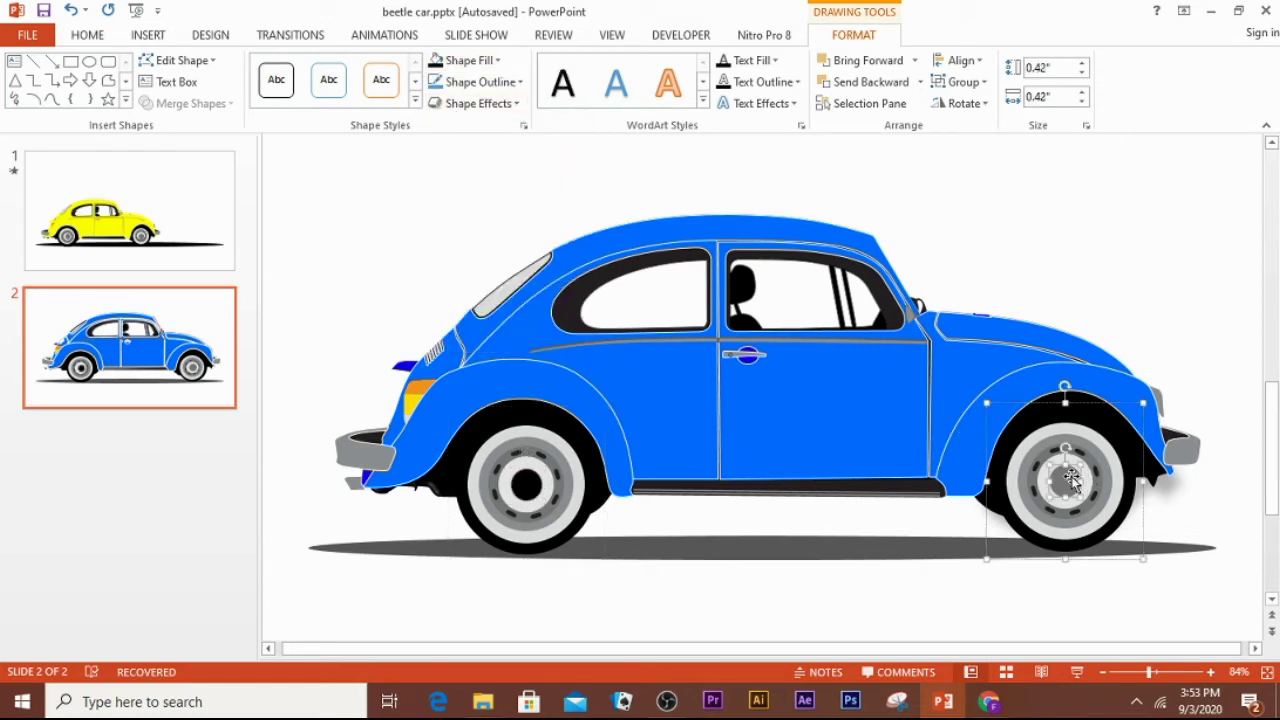
click(496, 60)
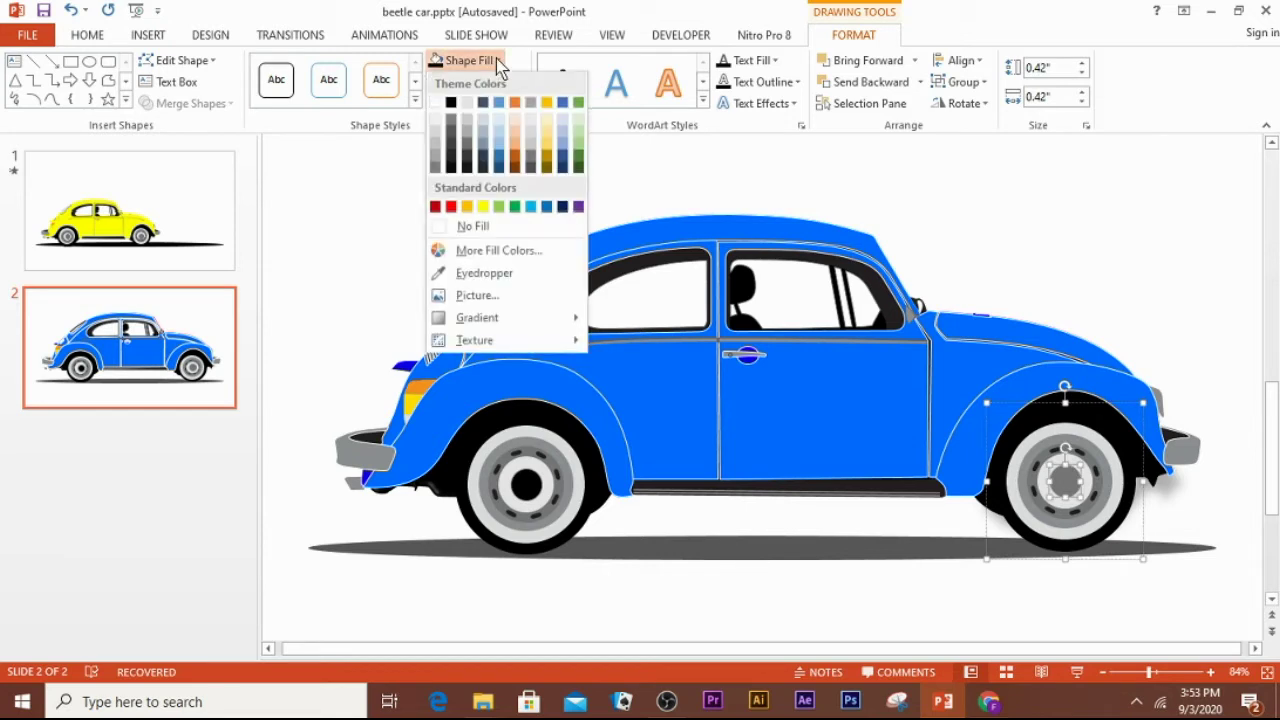
click(451, 104)
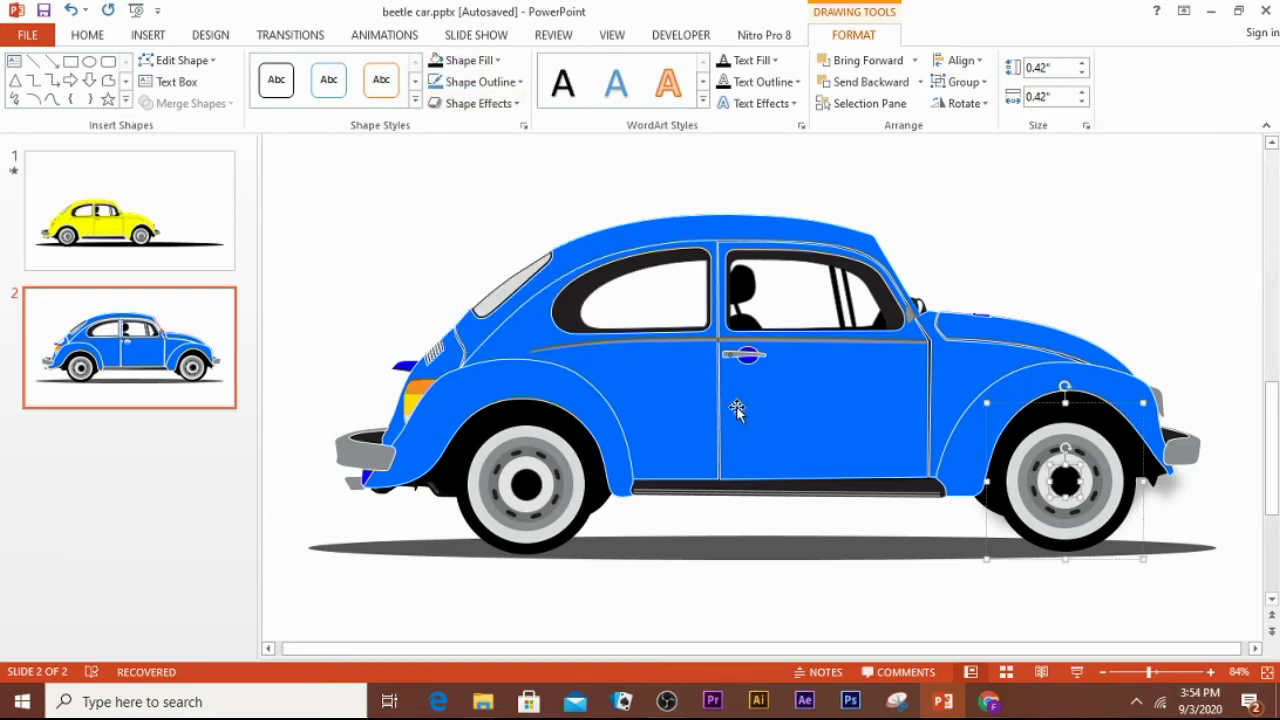
Change the fill of the main blue car body shape to the standard yellow.
click(674, 389)
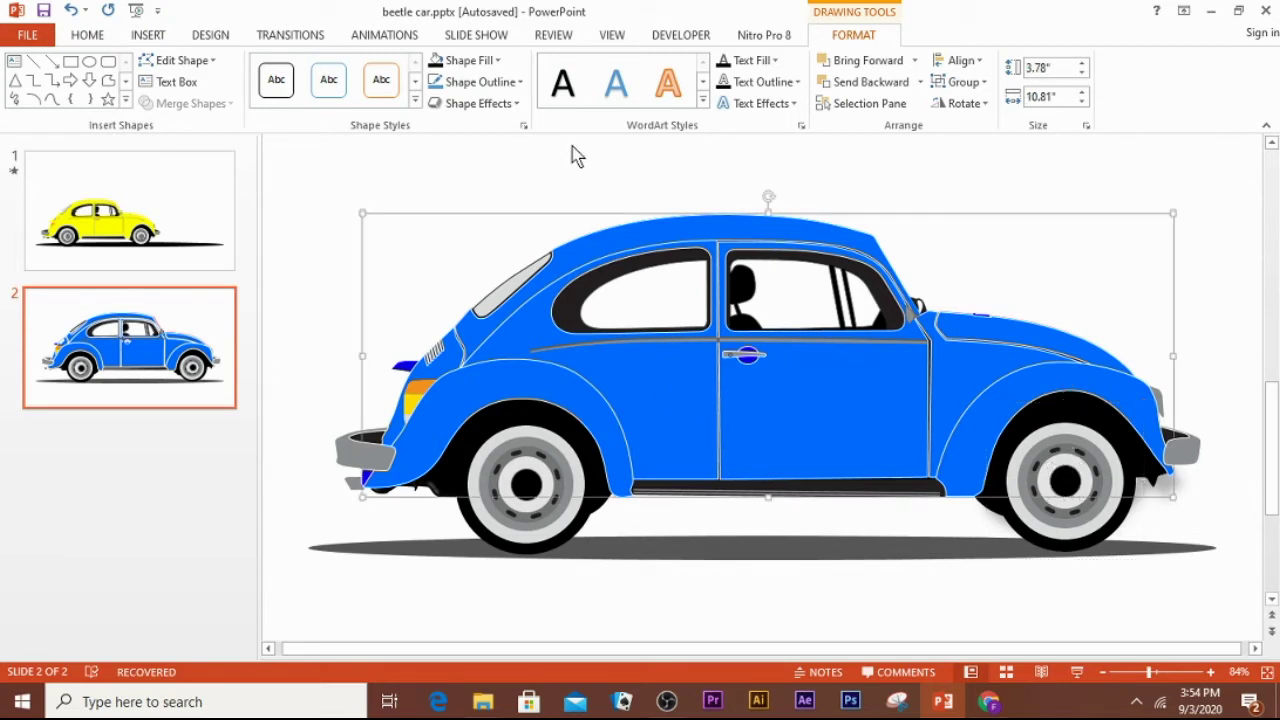
click(765, 582)
click(760, 438)
click(495, 58)
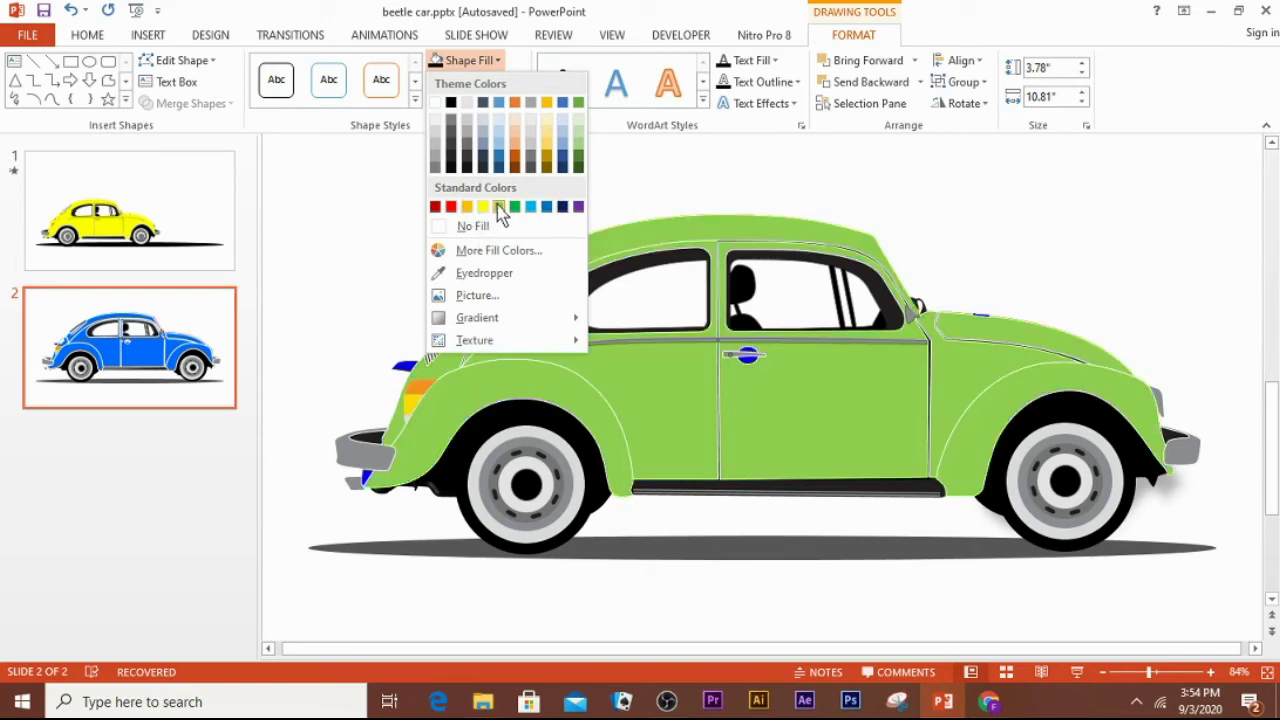
click(482, 206)
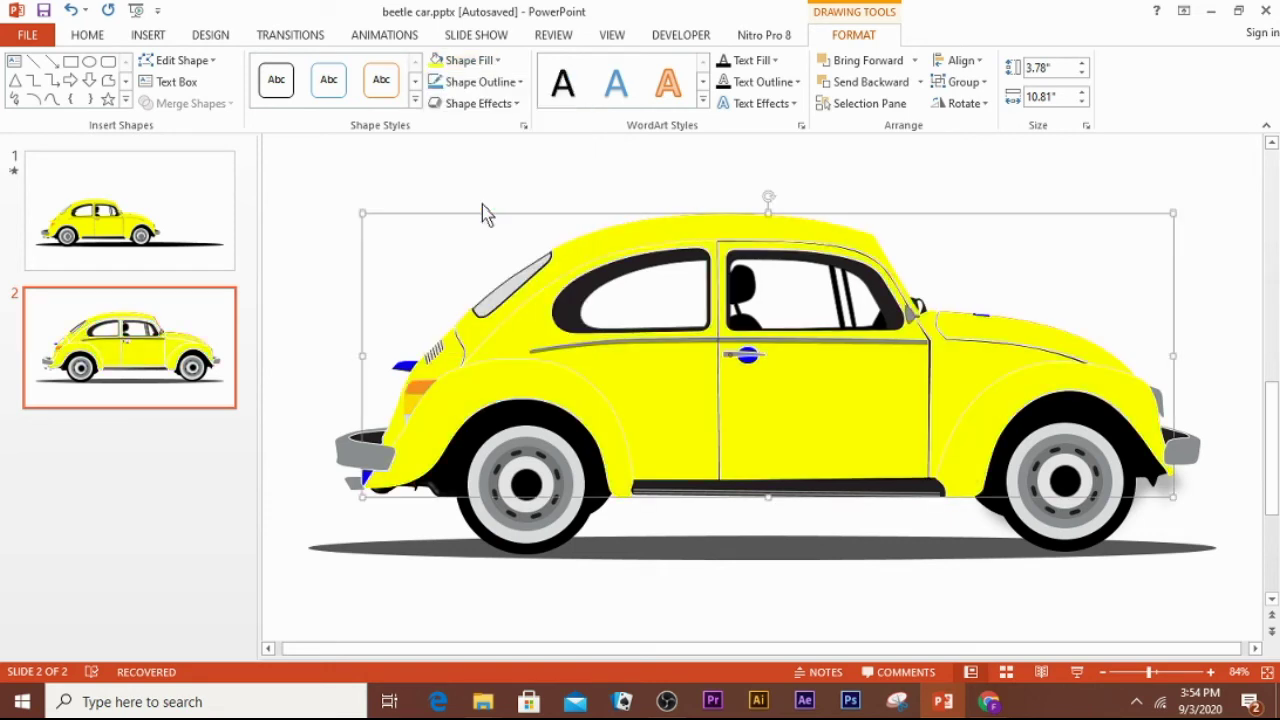
Fill the small blue shape sticking out above the orange tail light with the standard yellow.
click(409, 362)
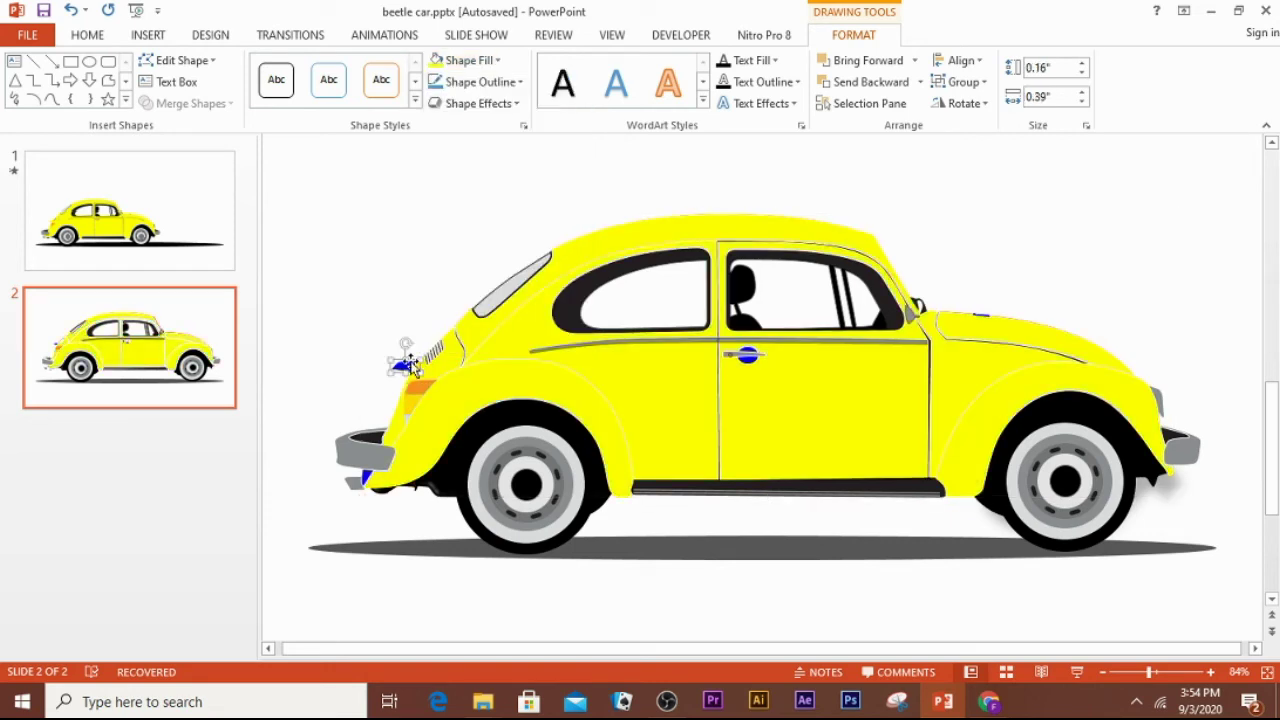
click(497, 62)
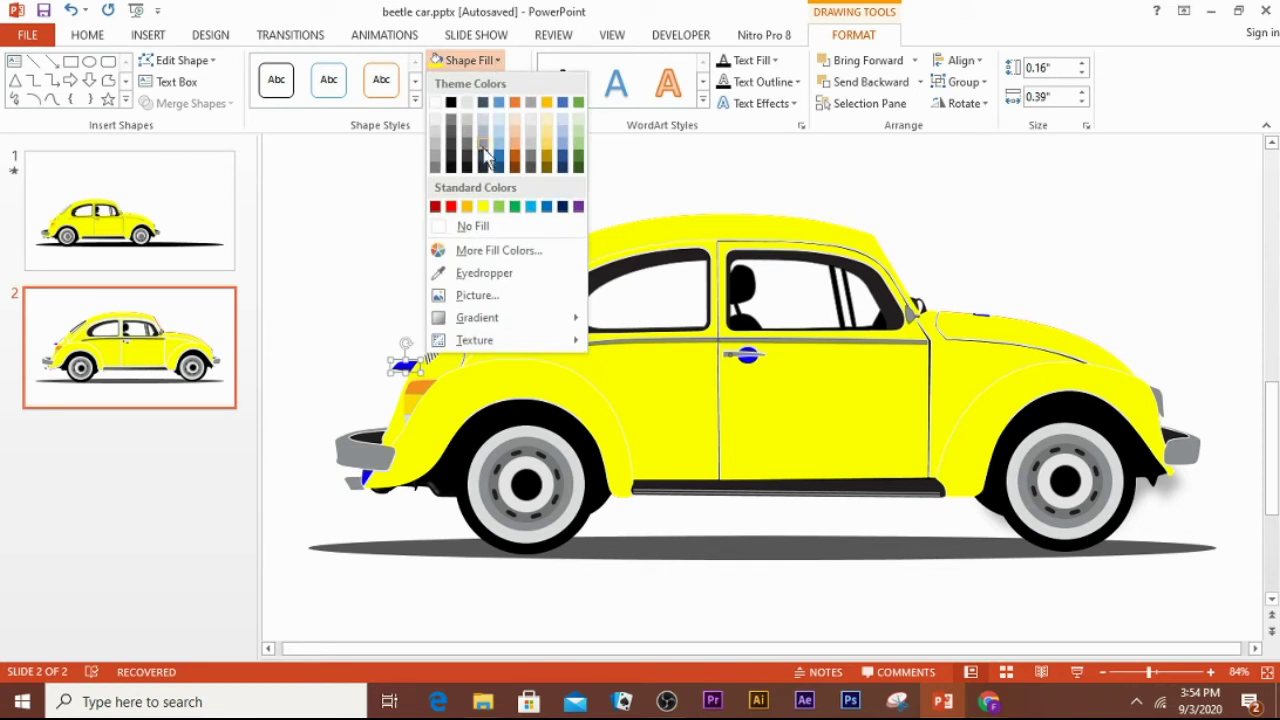
click(484, 207)
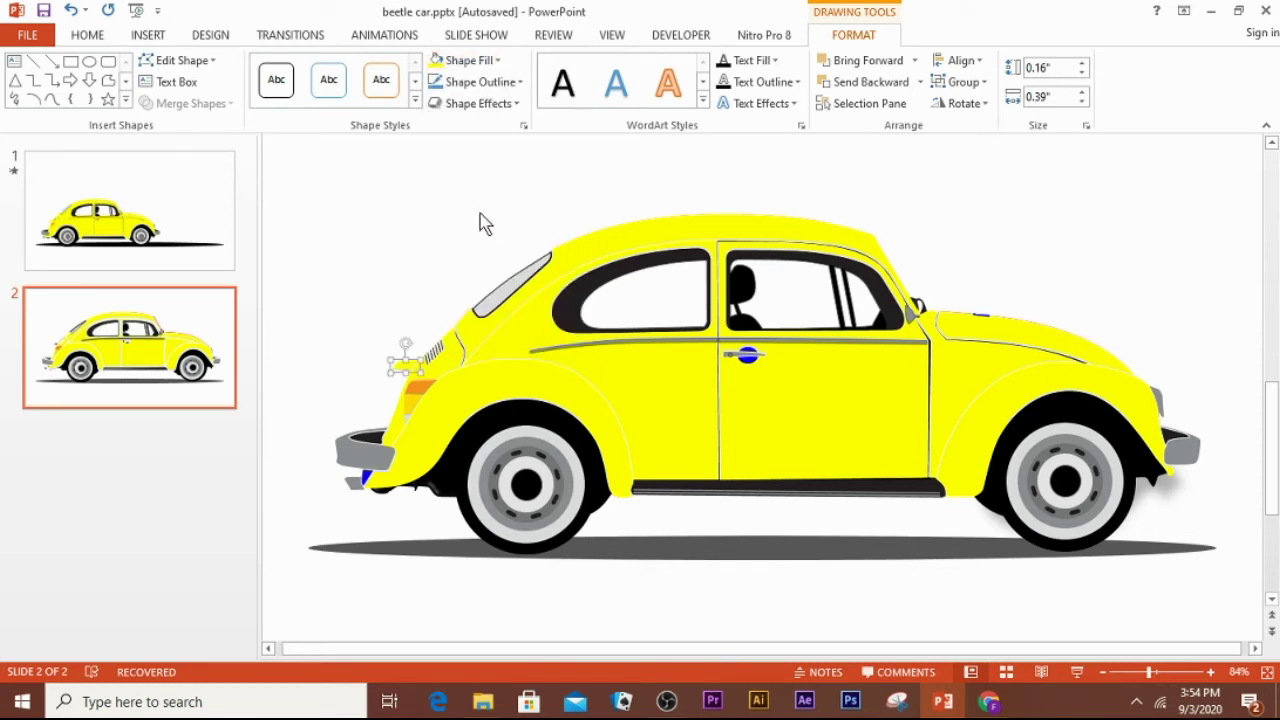
Select the small blue shape just below the rear bumper and fill it with the standard yellow.
click(366, 480)
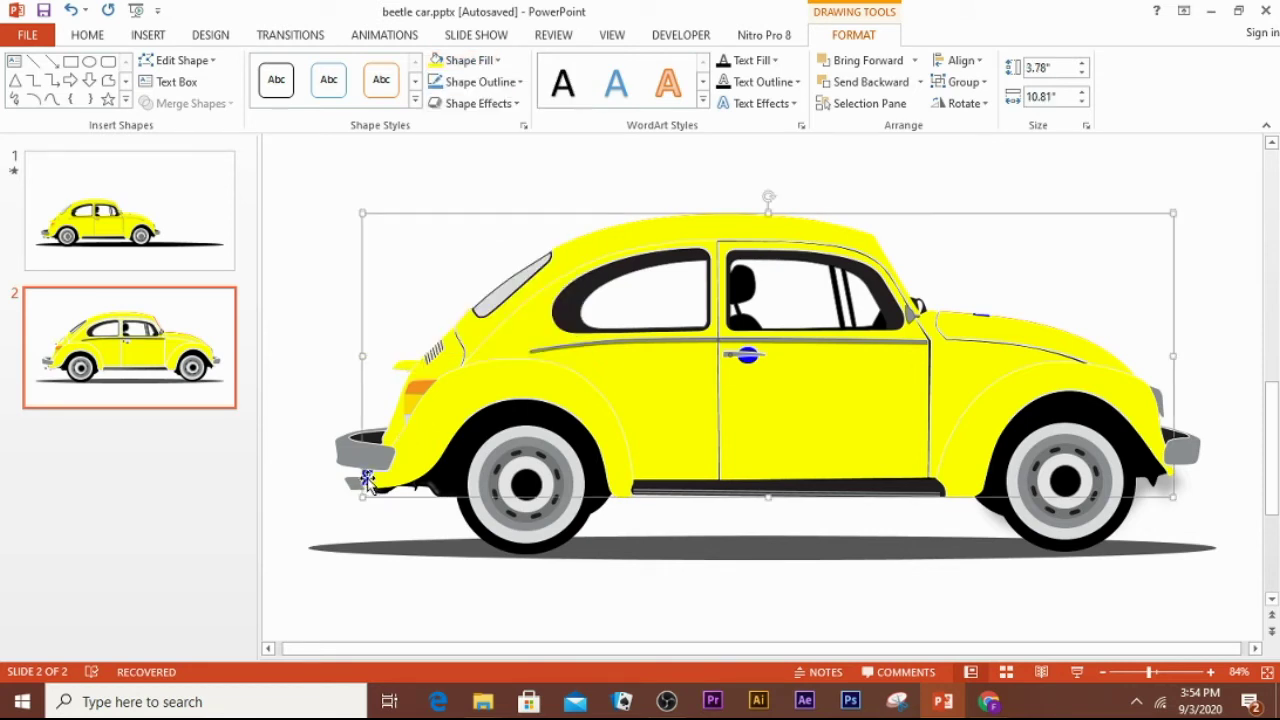
click(362, 478)
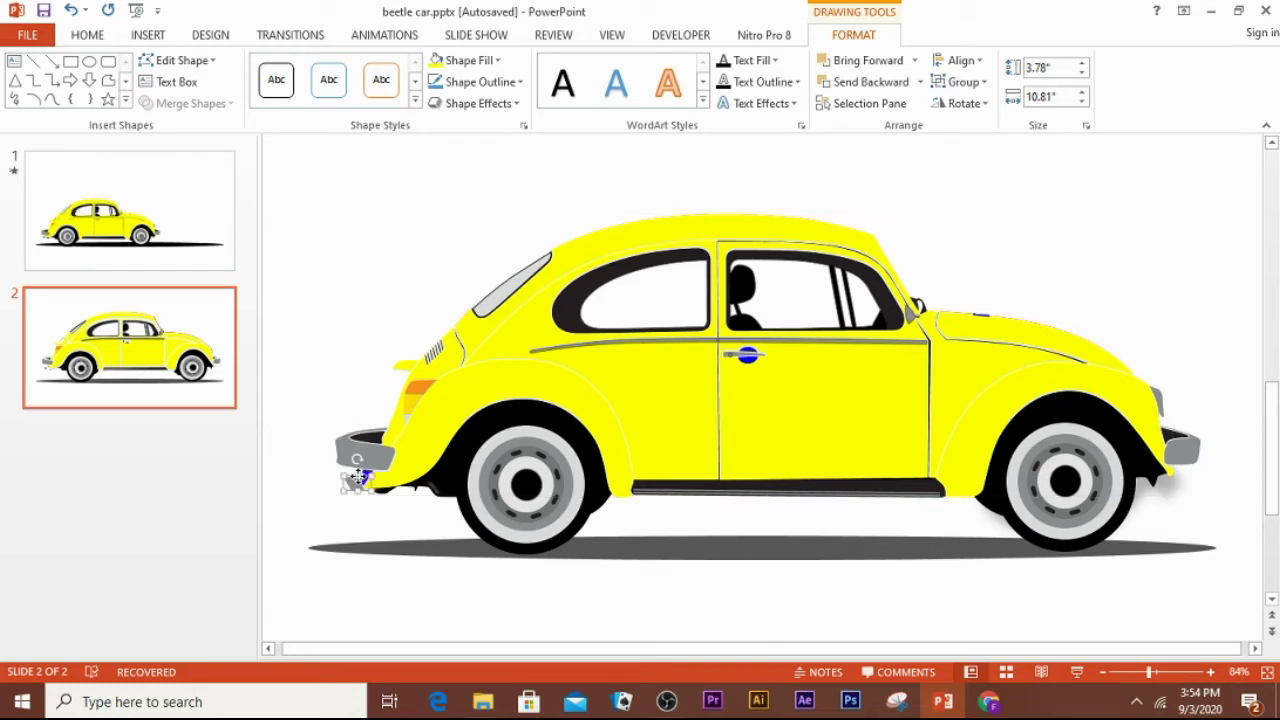
click(365, 478)
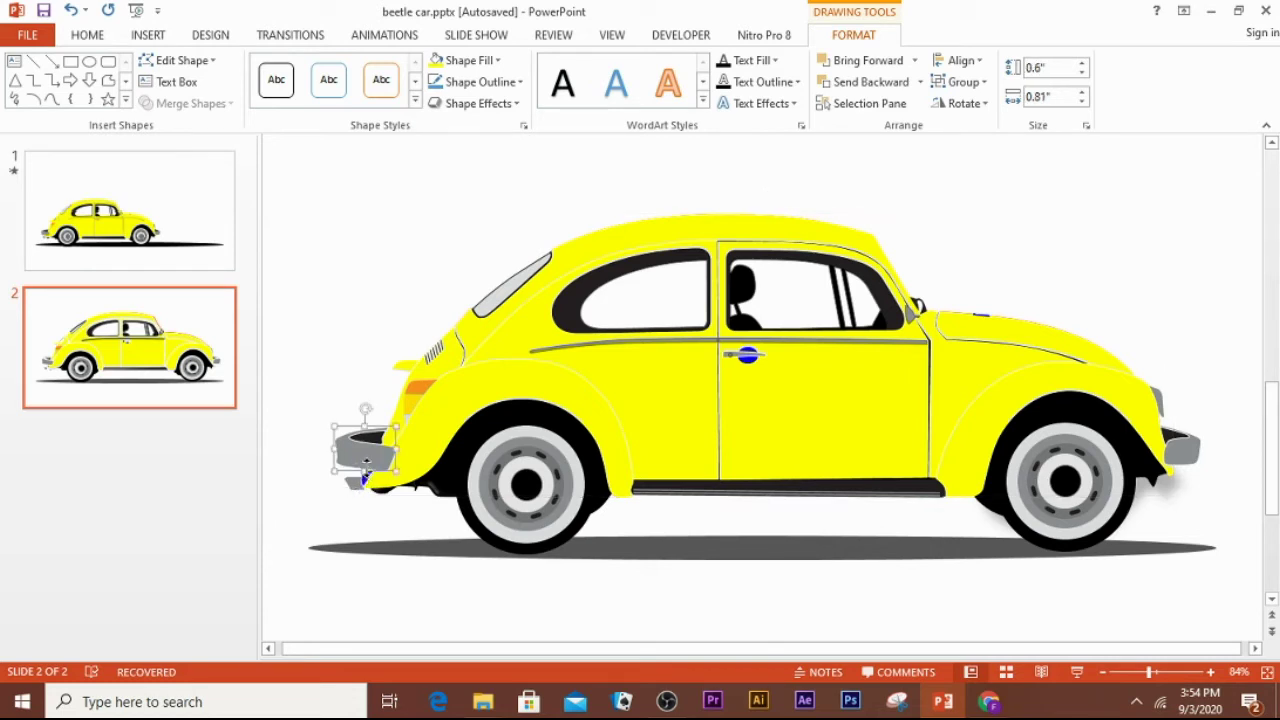
click(365, 478)
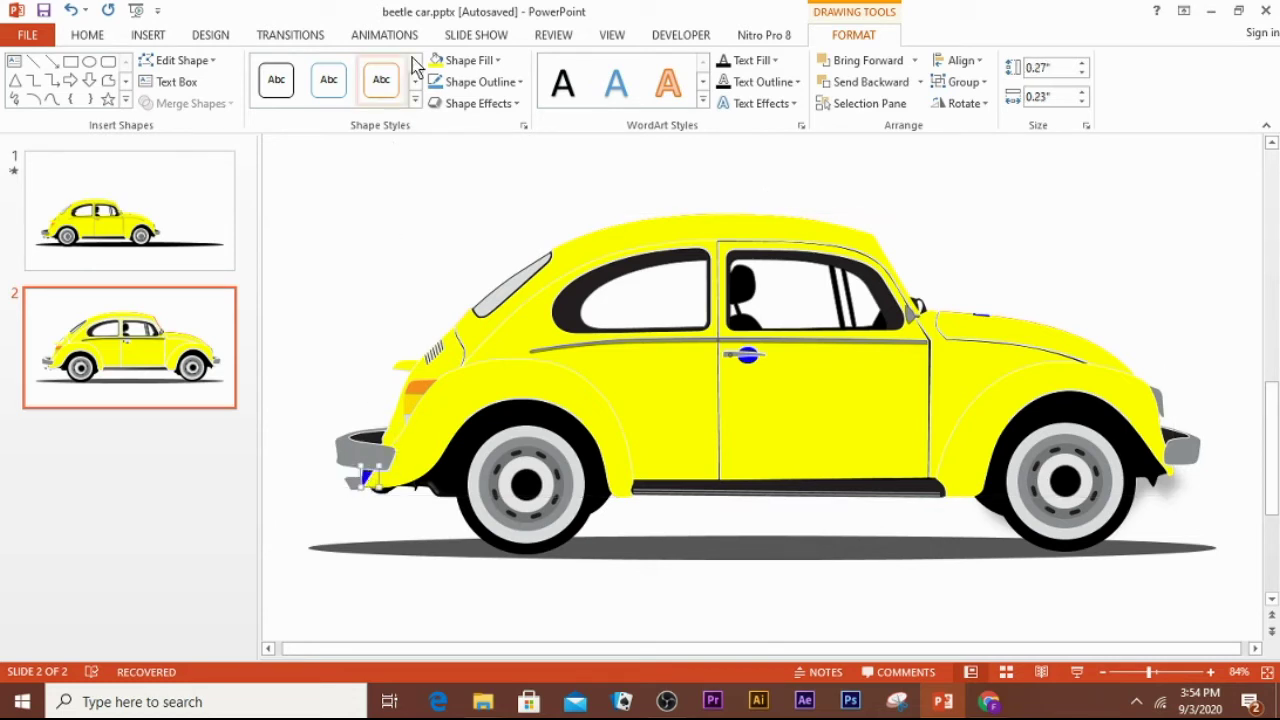
click(482, 62)
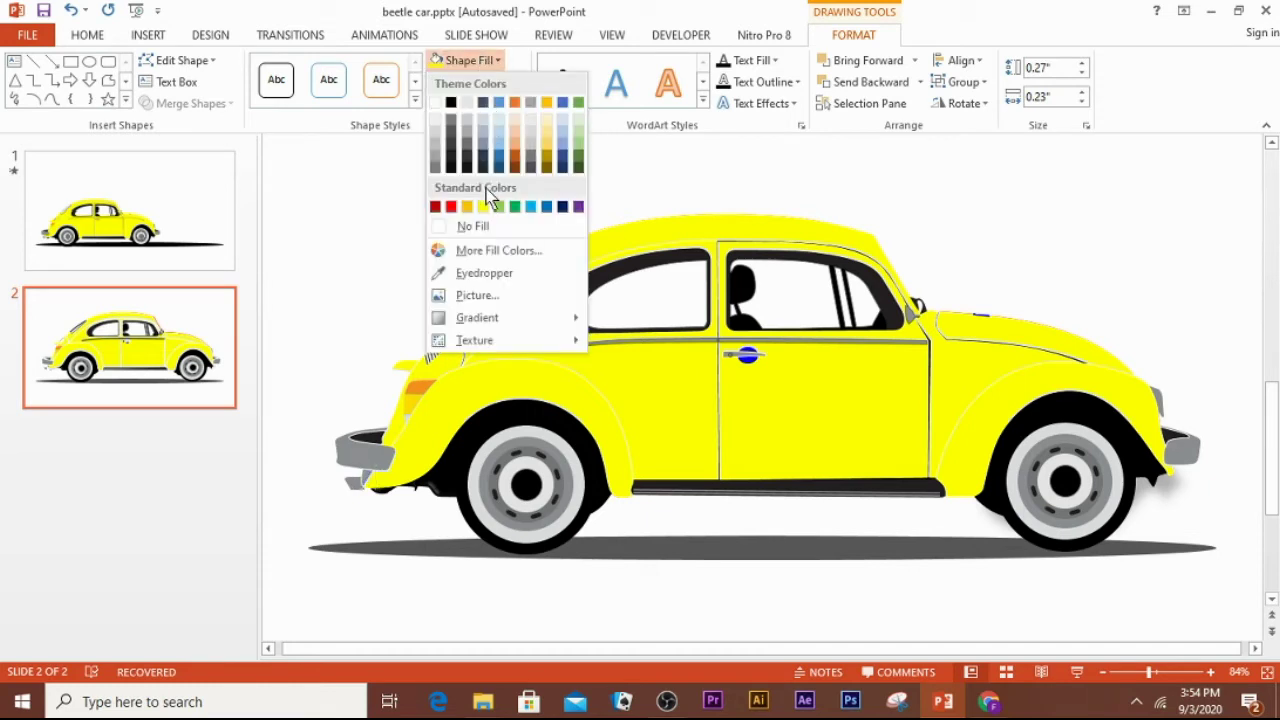
click(484, 208)
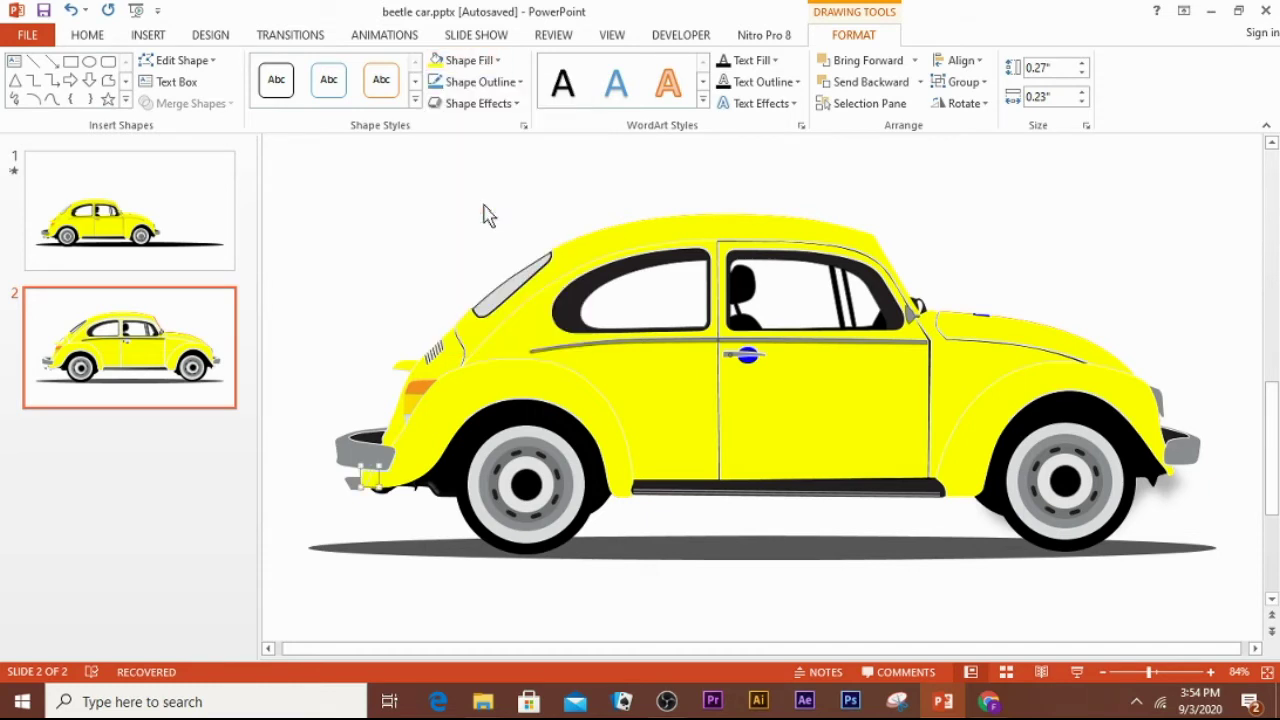
Fill the small blue circle behind the door handle with the standard yellow.
click(747, 354)
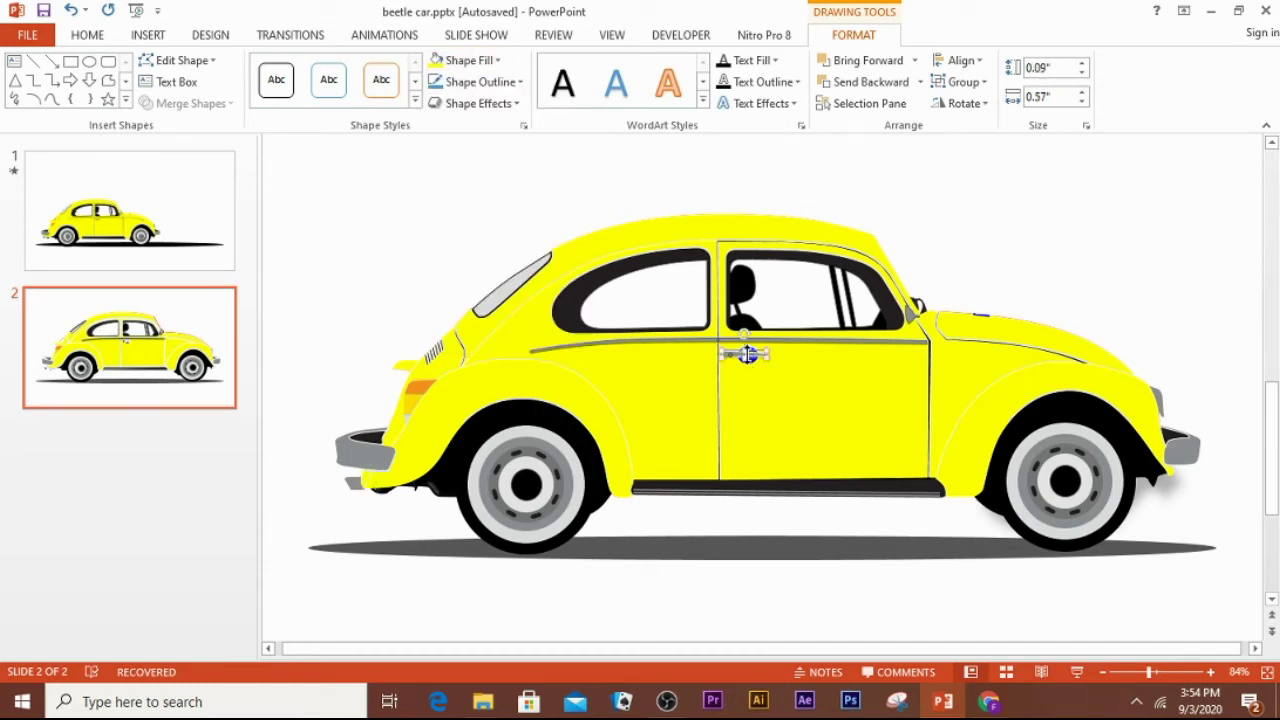
click(753, 347)
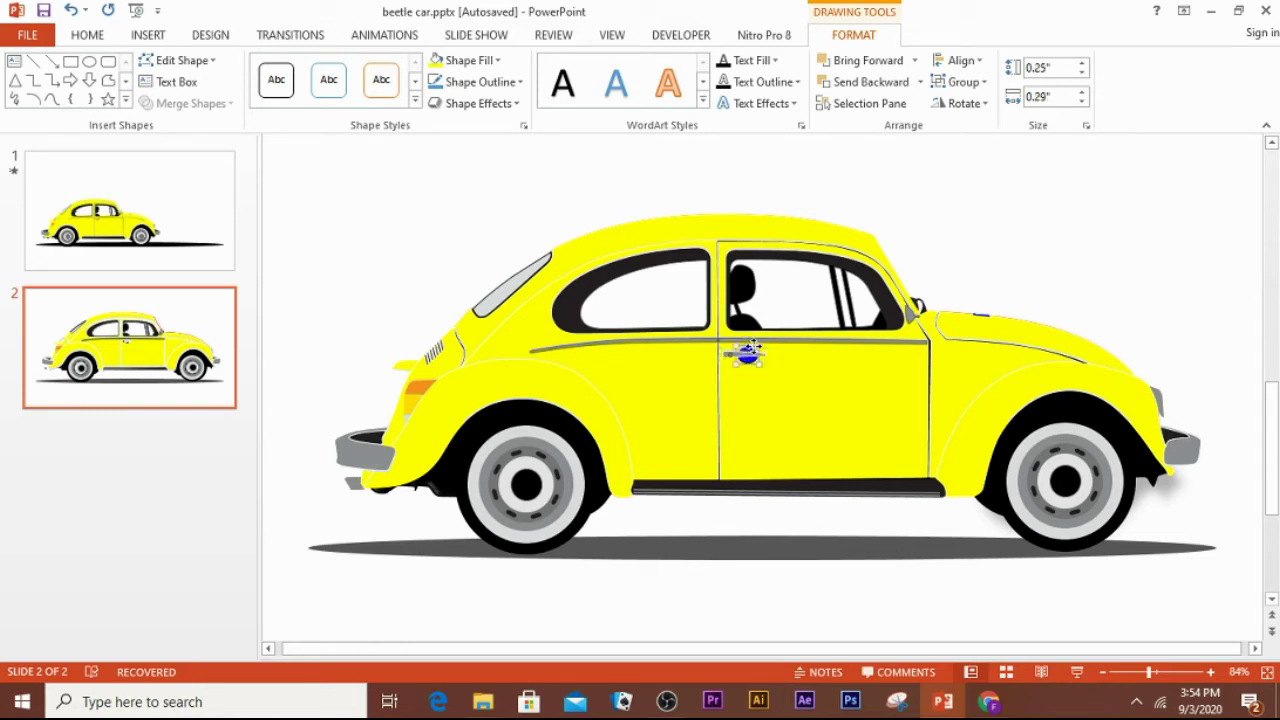
click(498, 62)
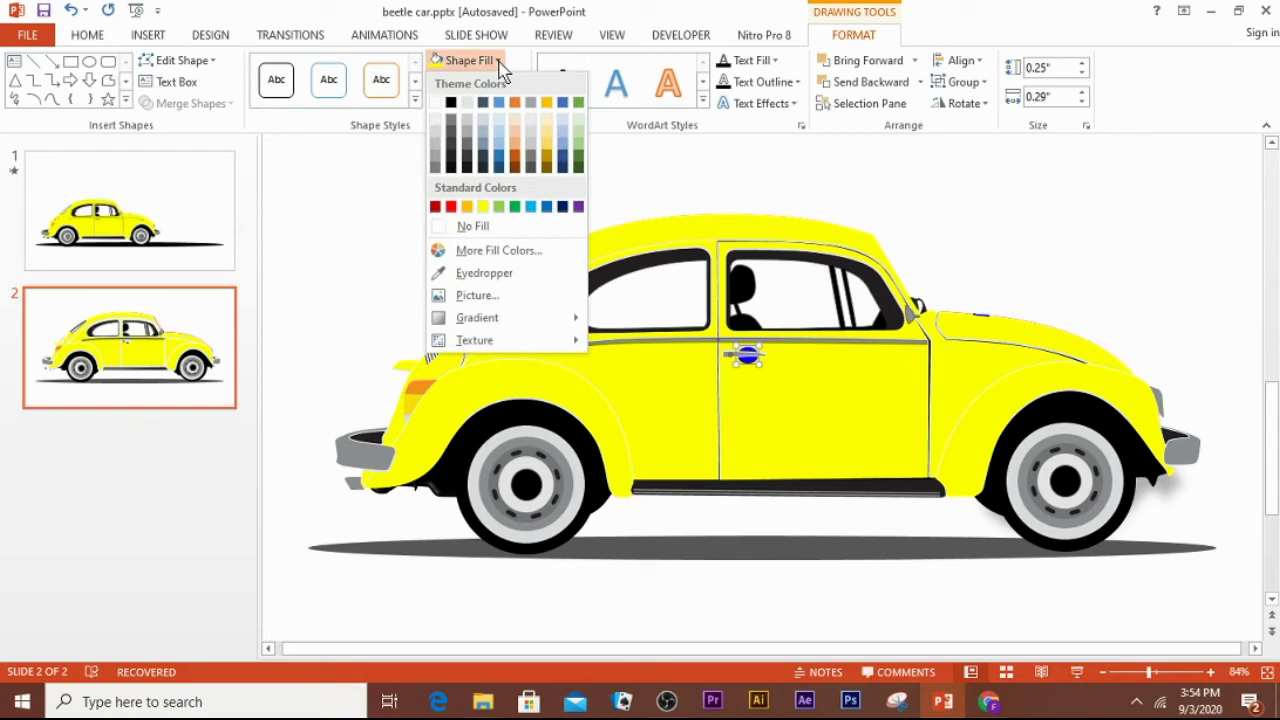
click(486, 206)
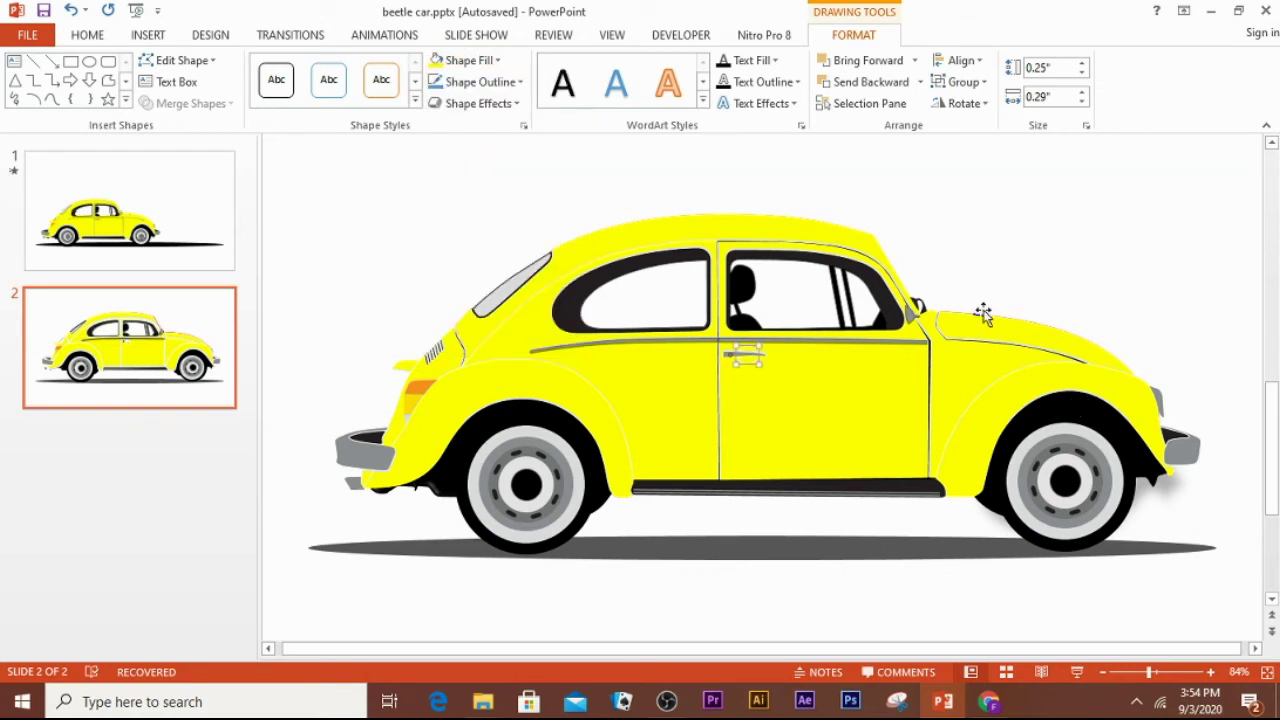
Apply the third shape effect preset in the first row to the grey rear bumper.
click(367, 450)
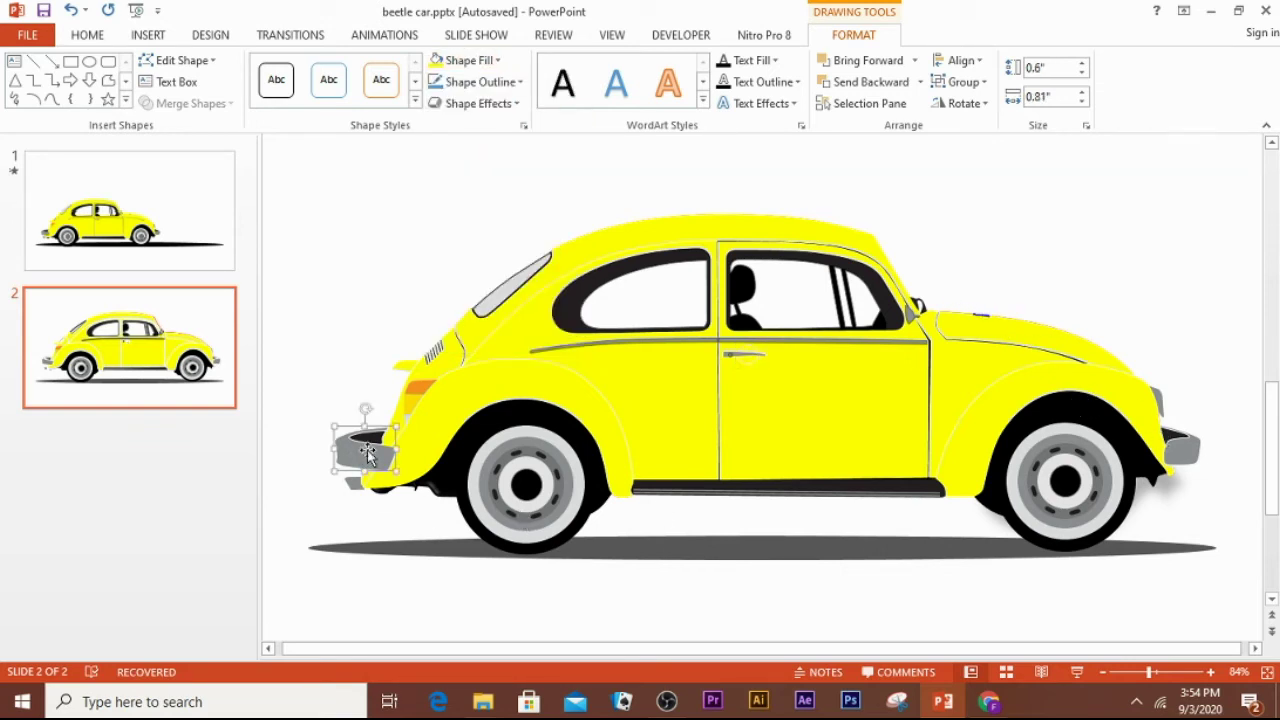
click(518, 104)
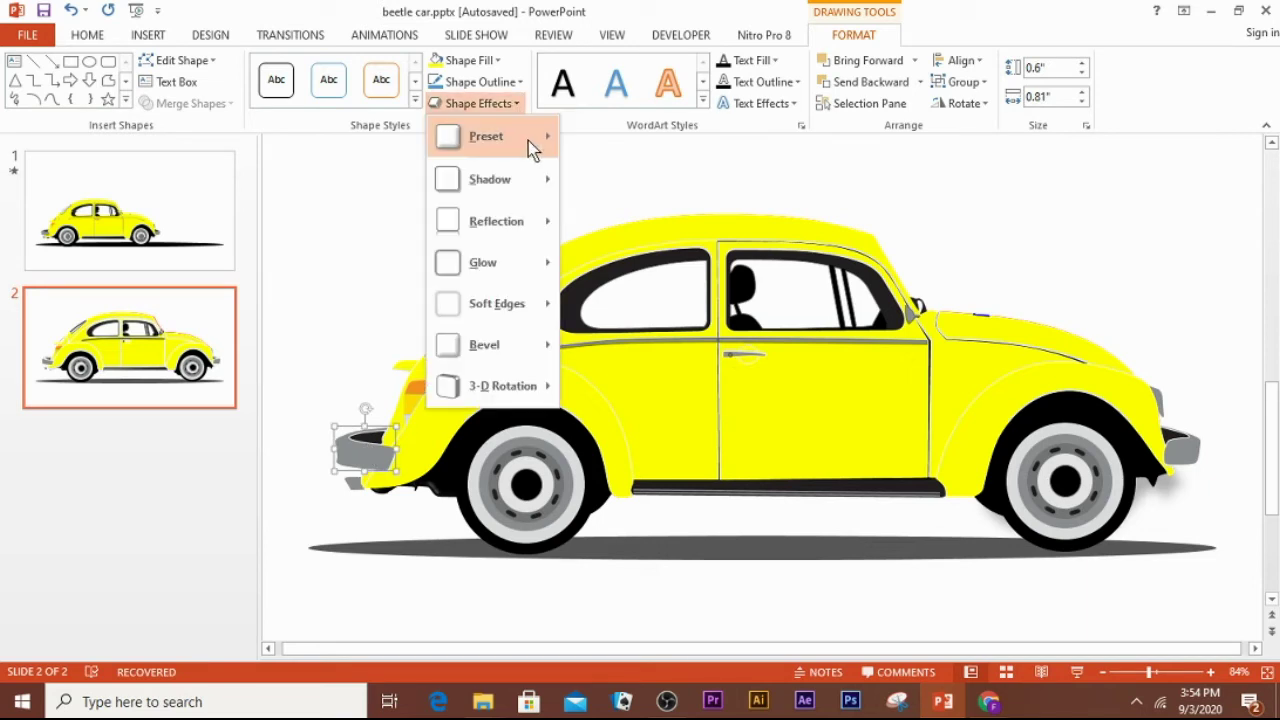
mouse_move(551, 146)
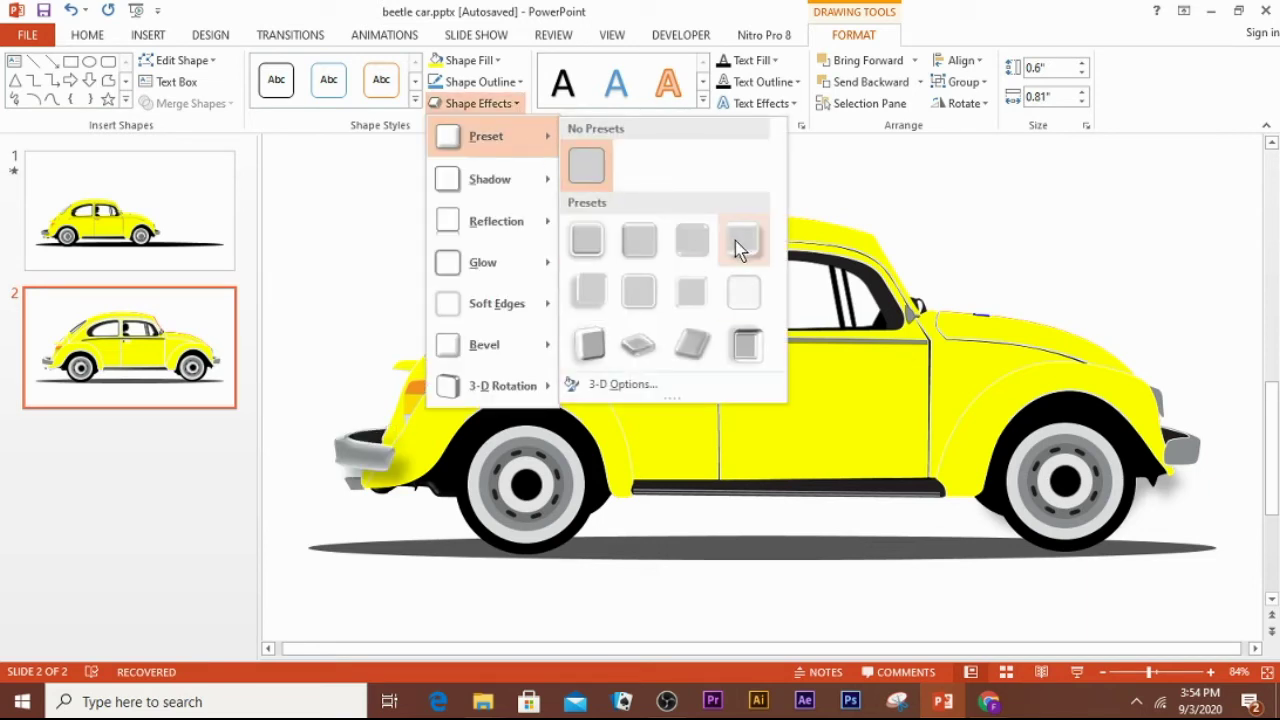
click(699, 240)
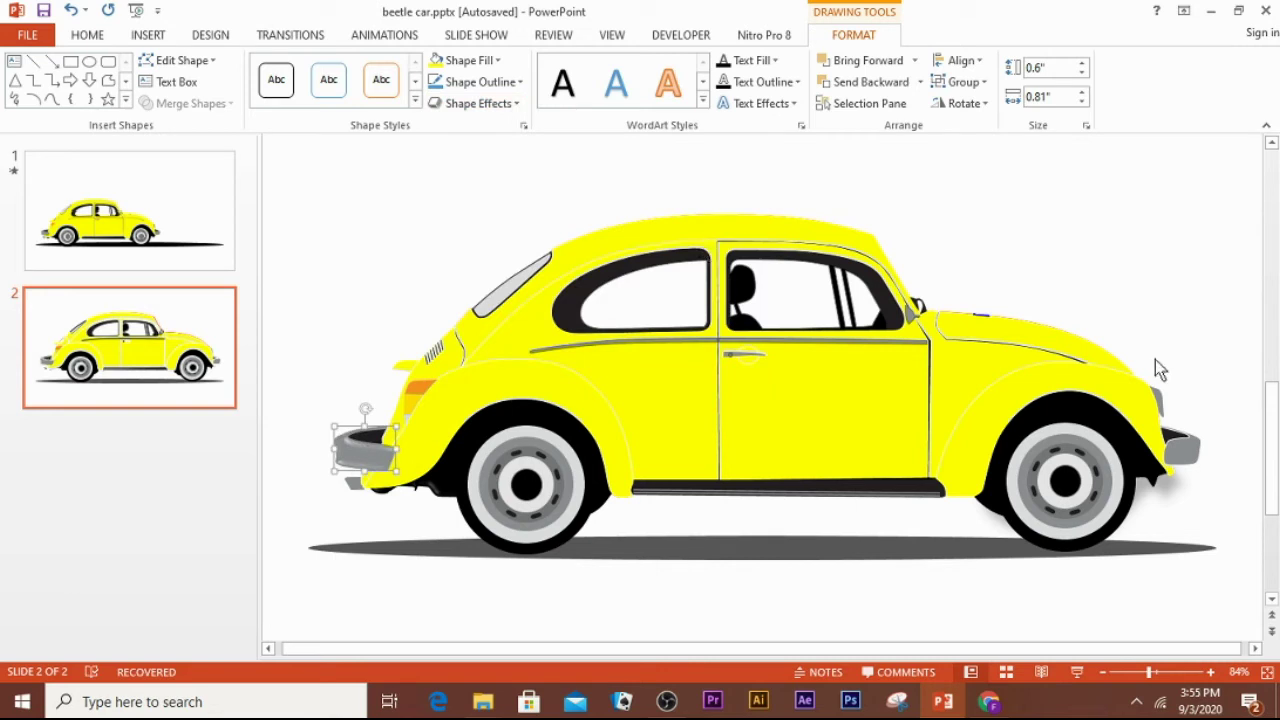
Apply the third shape effect preset in the first row to the grey front bumper.
click(1183, 442)
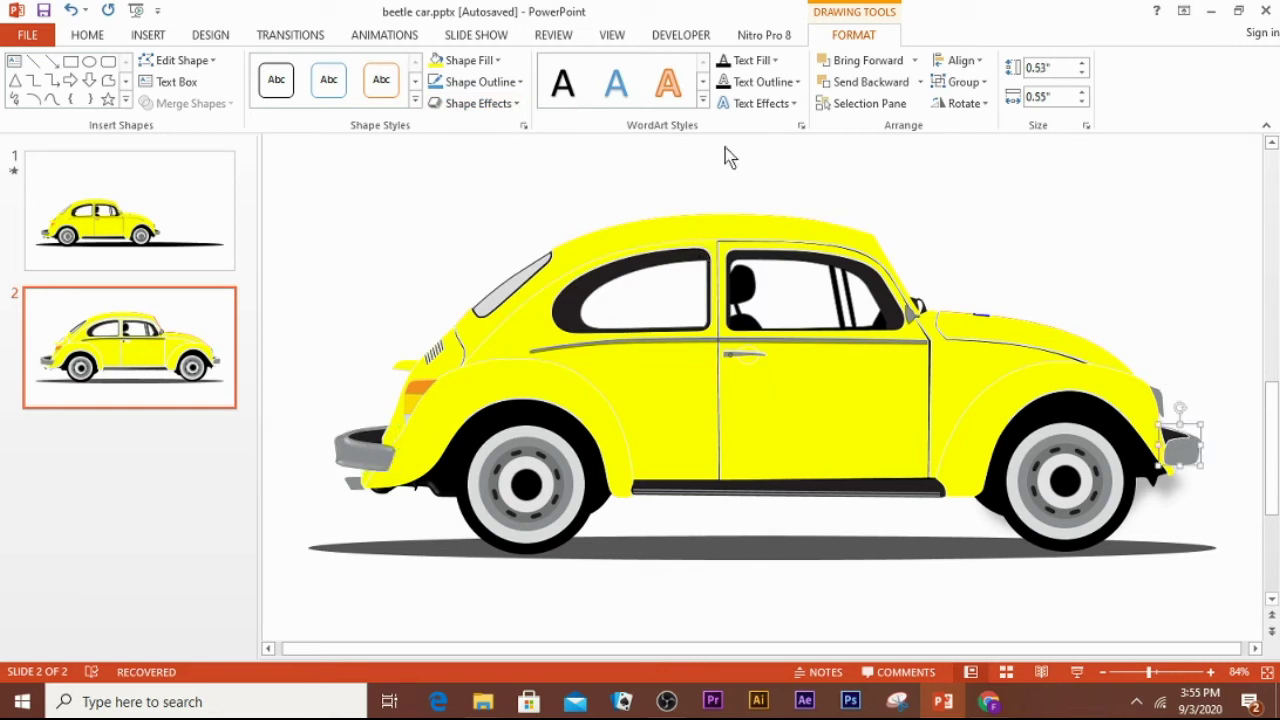
click(514, 103)
mouse_move(522, 139)
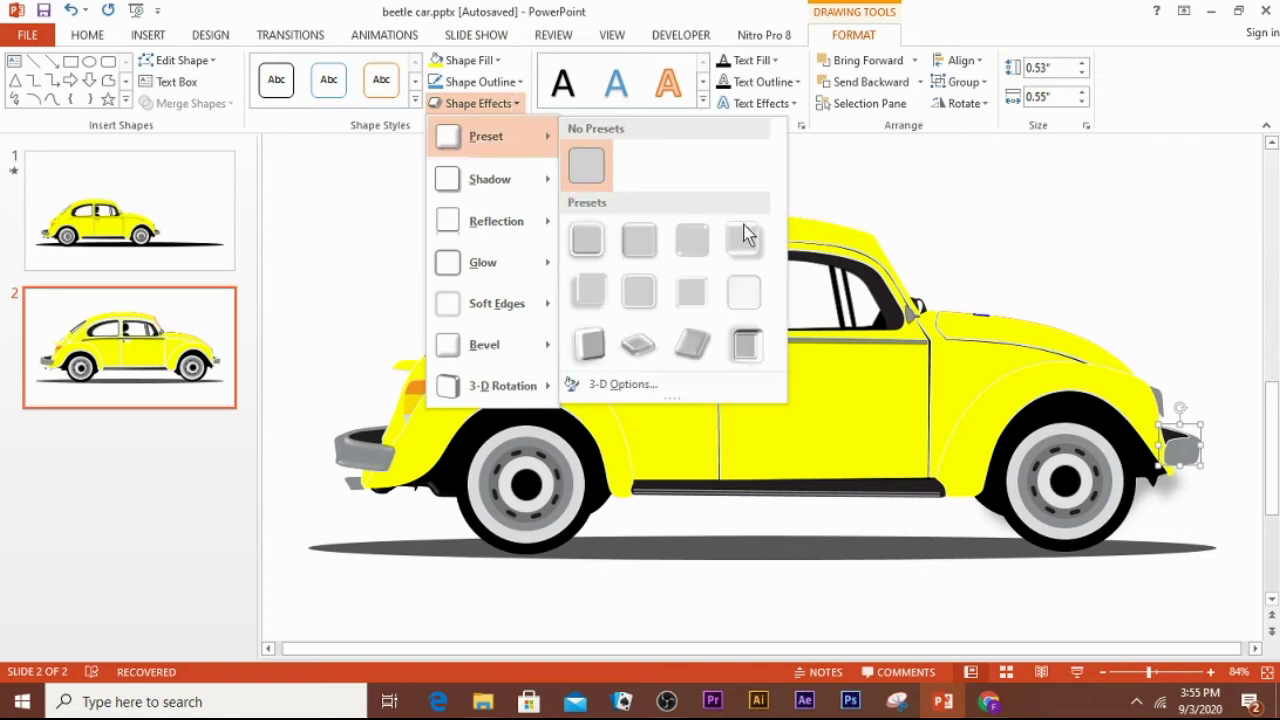
click(691, 241)
click(1014, 265)
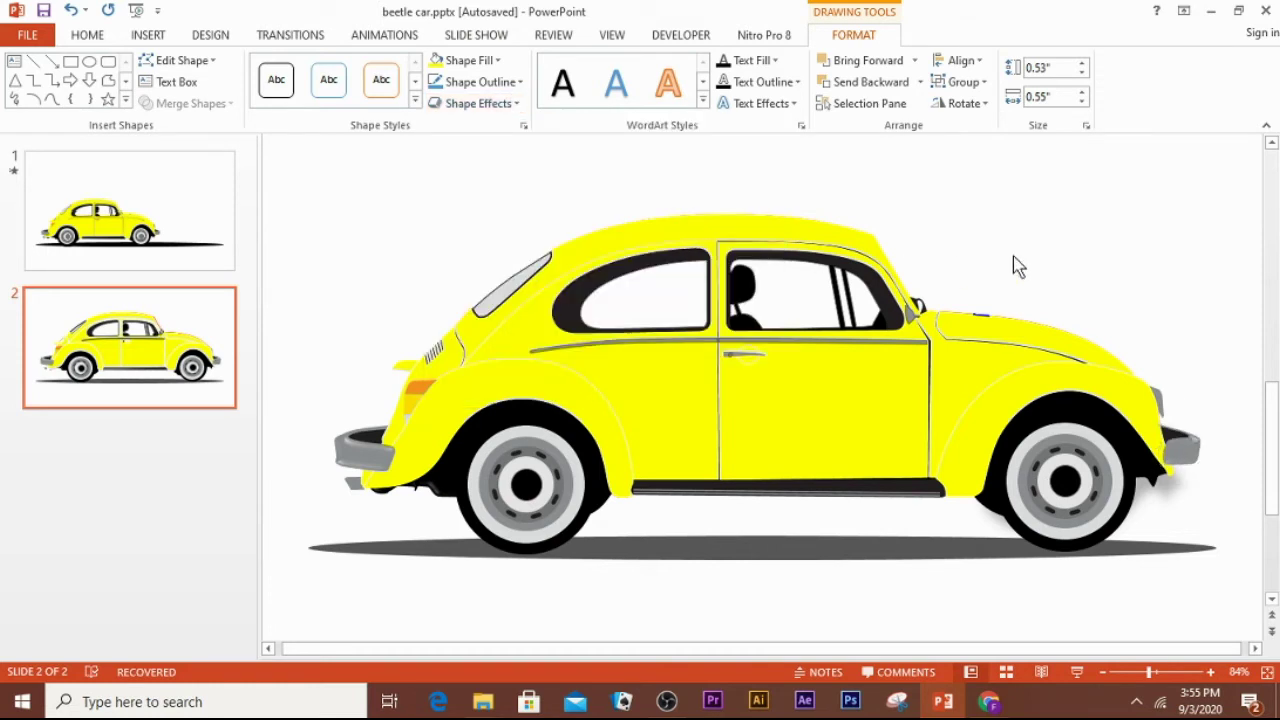
Select all car body parts including both black wheel arches, leaving out the wheels and ground shadow, and group them.
click(802, 489)
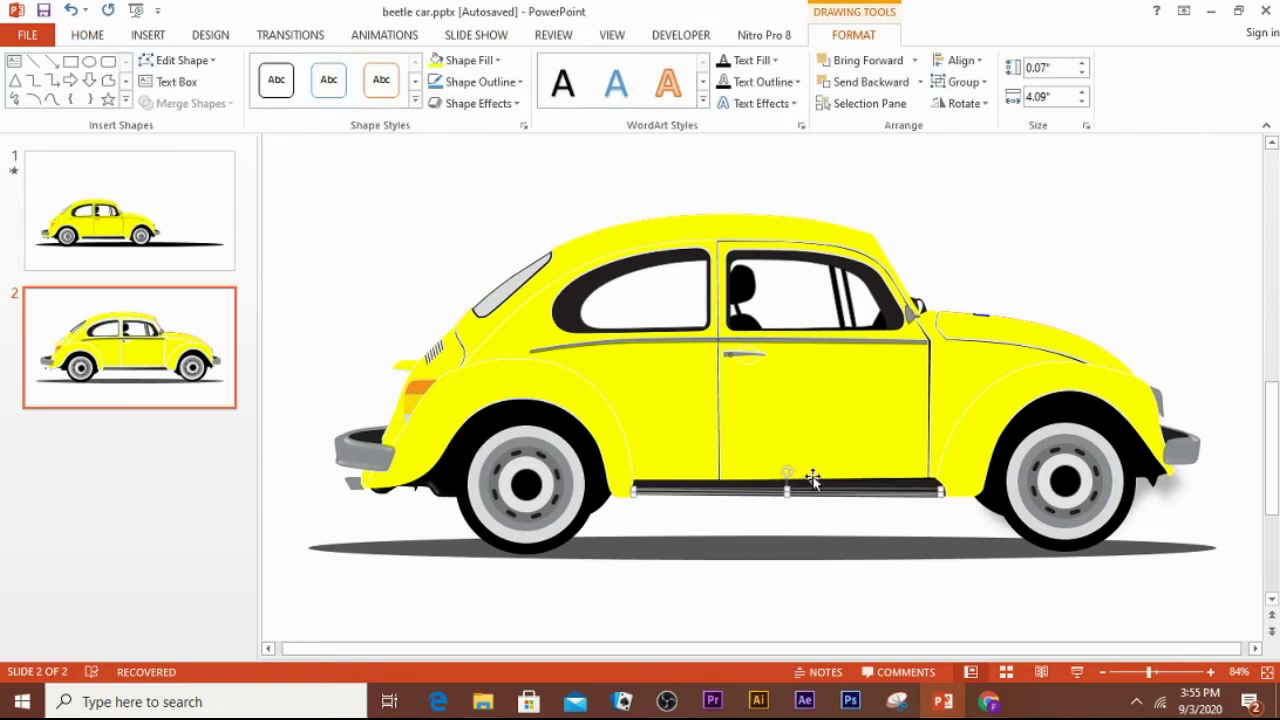
click(812, 480)
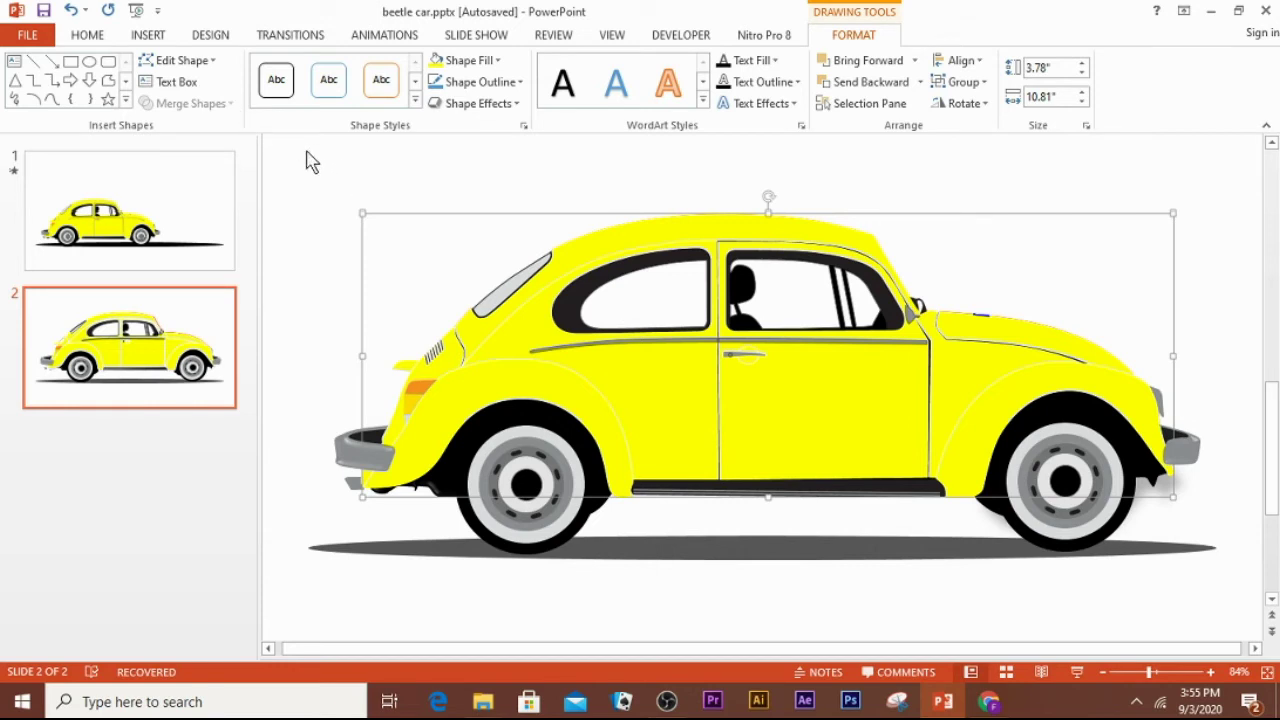
mouse_move(305, 150)
mouse_down()
mouse_move(470, 482)
mouse_move(606, 514)
mouse_move(1150, 522)
mouse_move(1223, 508)
mouse_up()
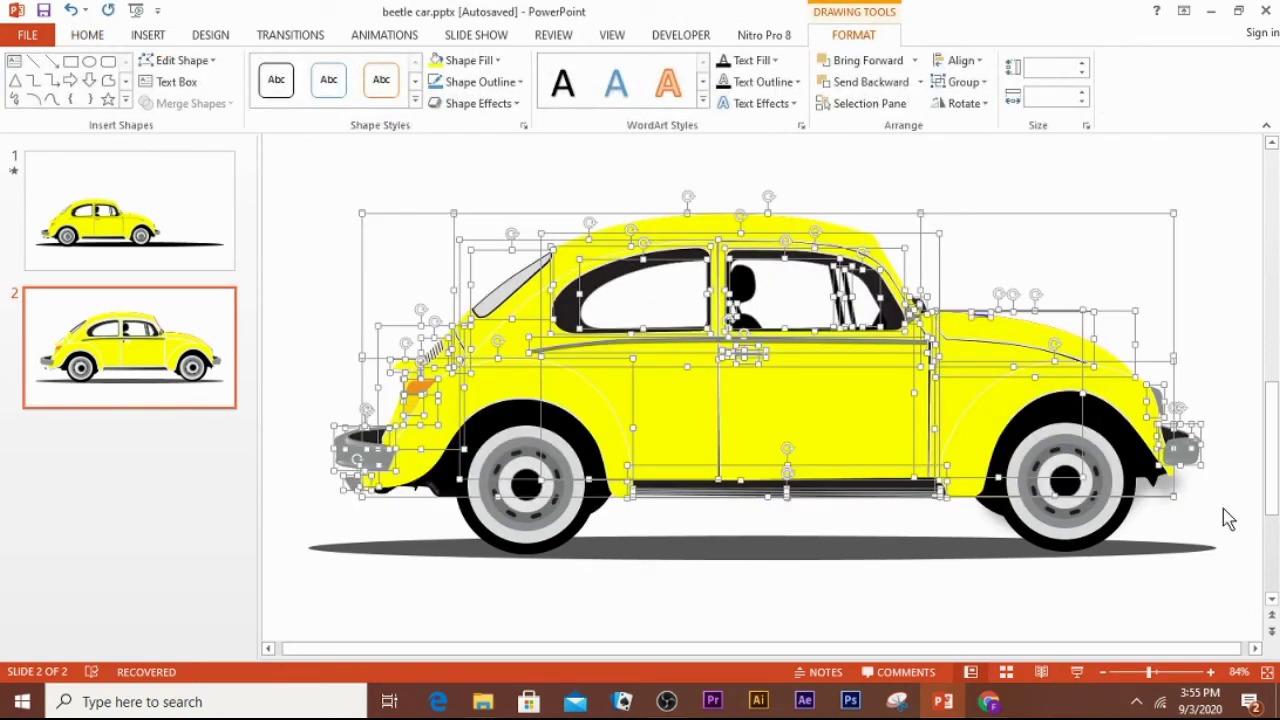
shift+click(568, 436)
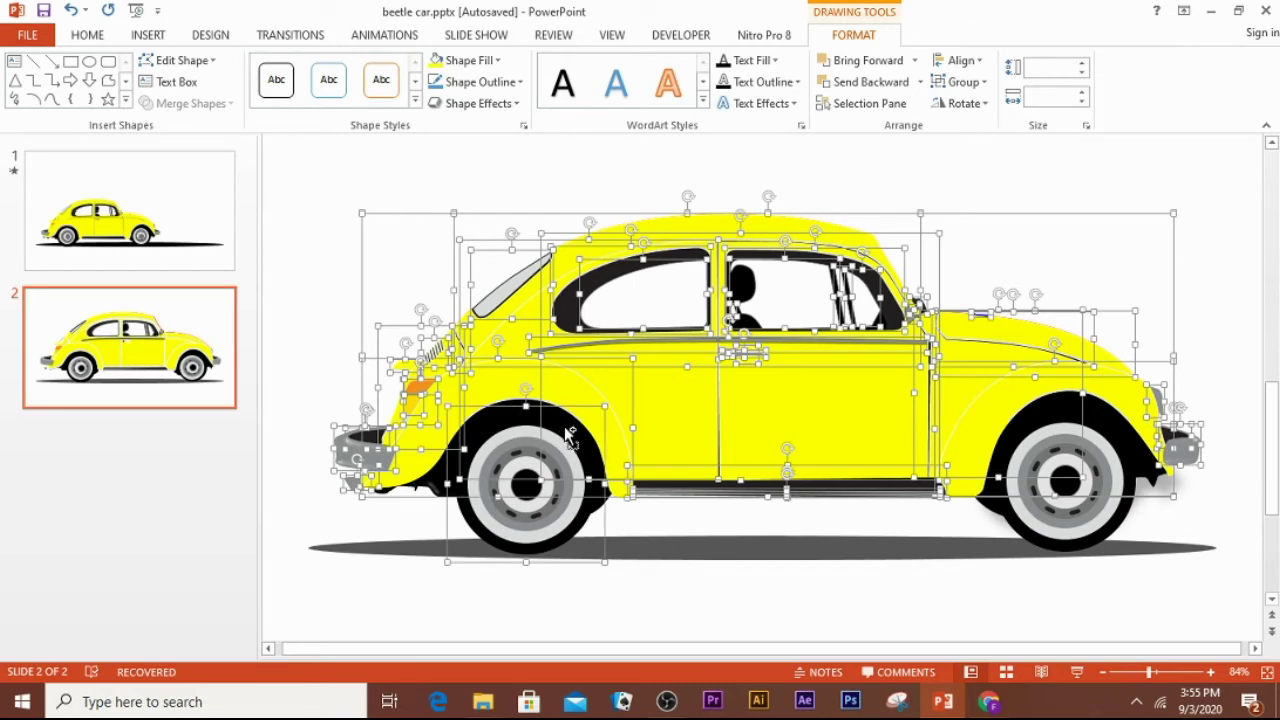
shift+click(506, 398)
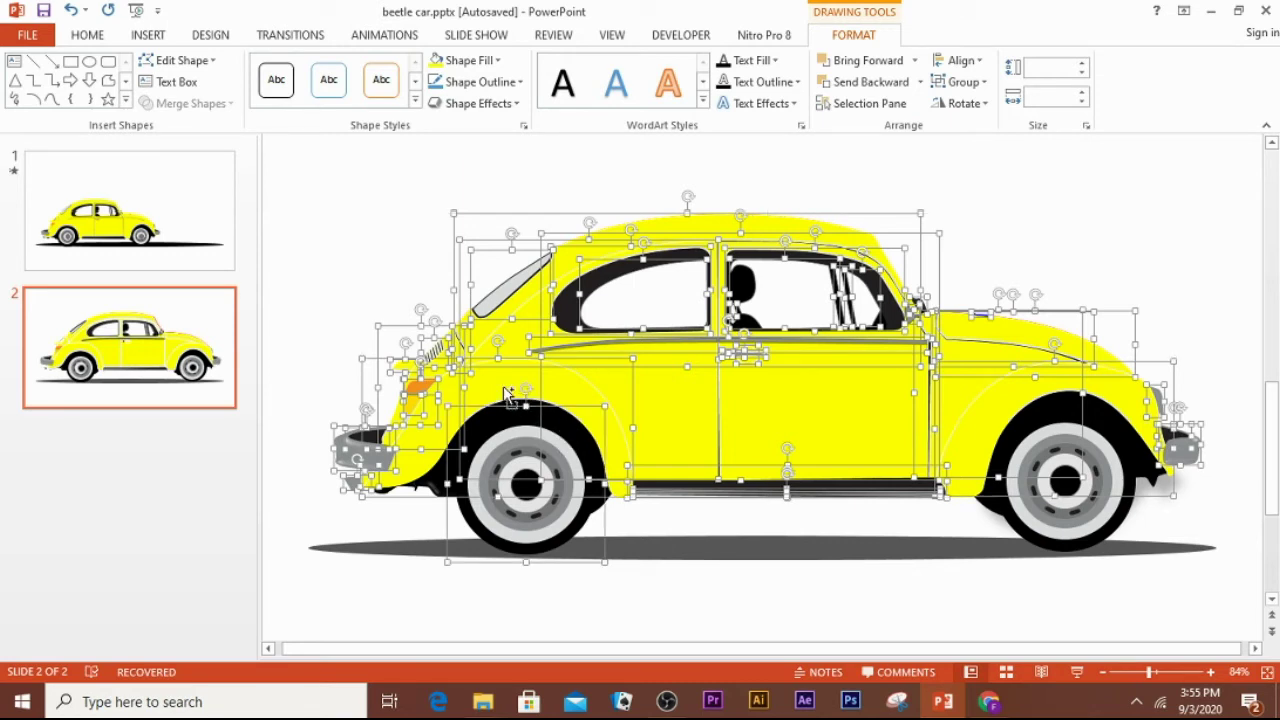
shift+click(495, 433)
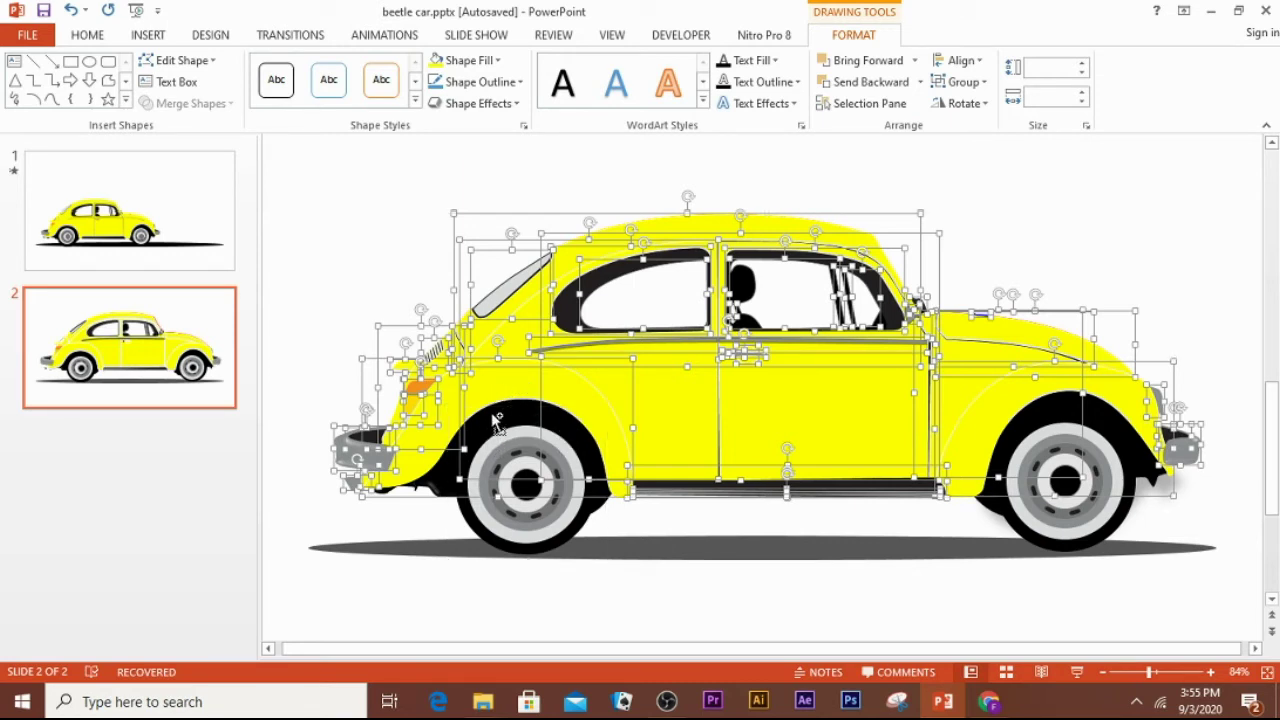
shift+click(497, 425)
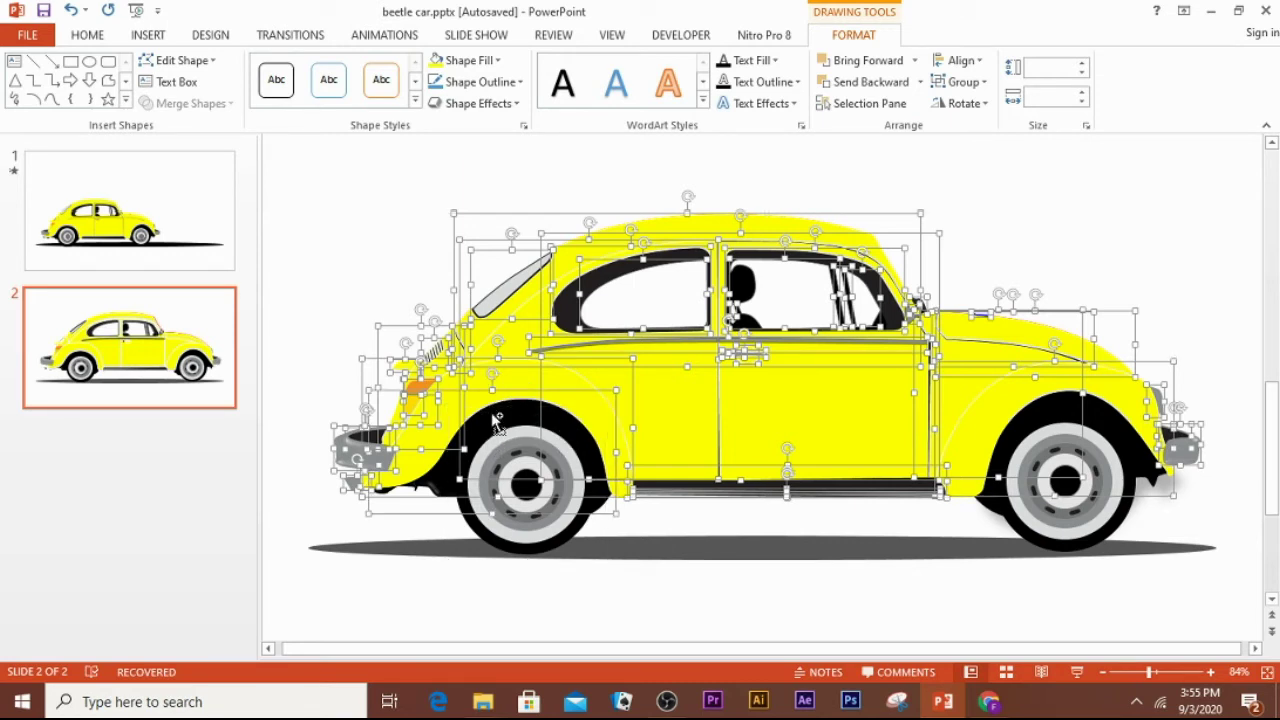
shift+click(1045, 430)
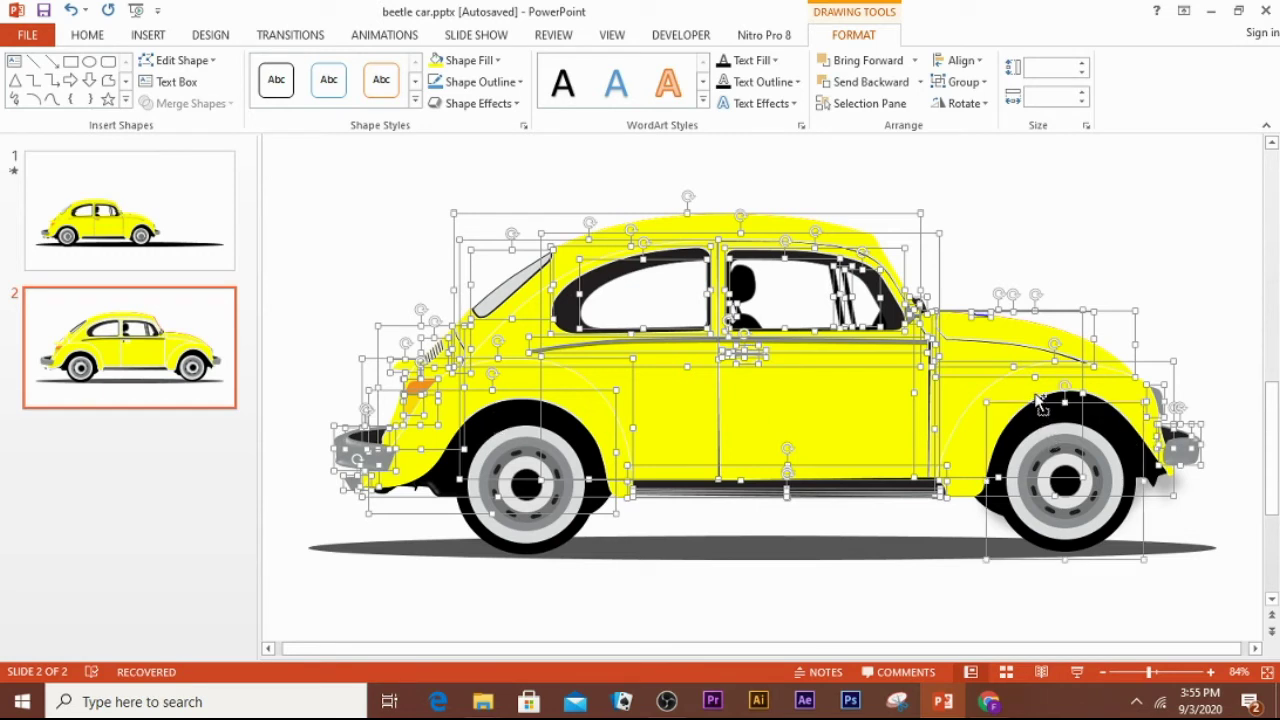
shift+click(1032, 394)
shift+click(1017, 419)
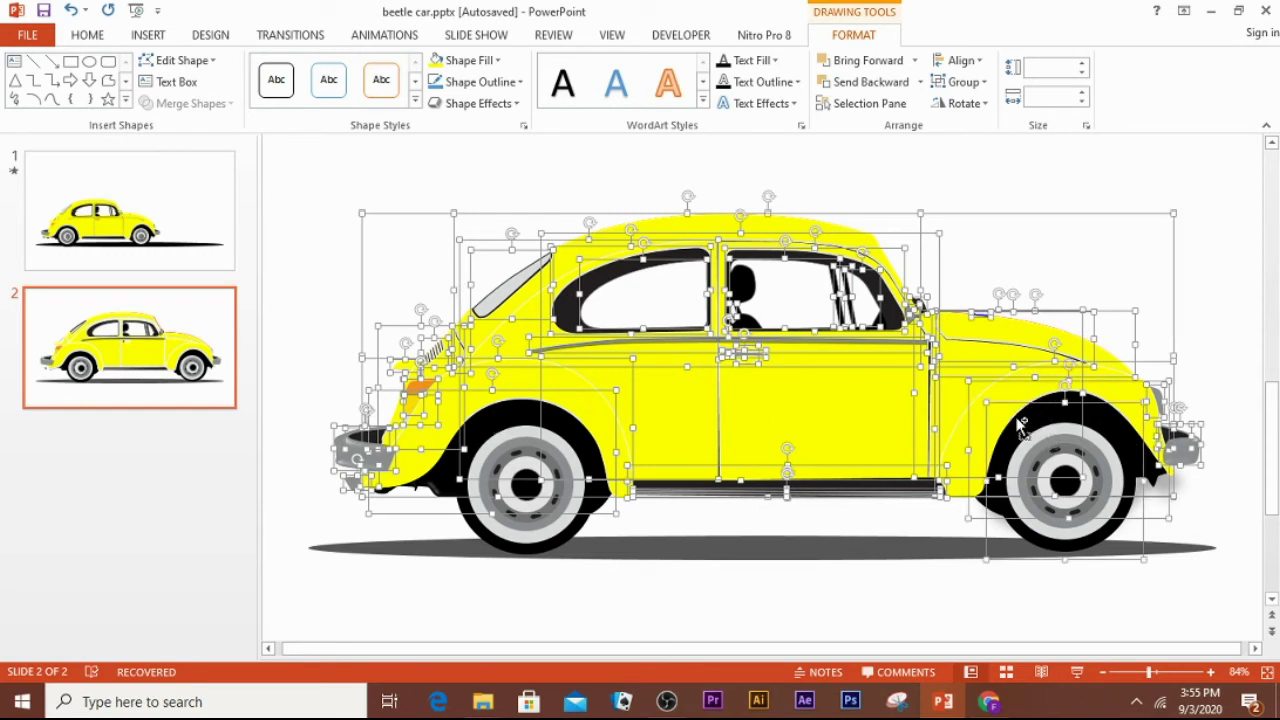
shift+click(995, 558)
shift+click(987, 553)
shift+click(1066, 562)
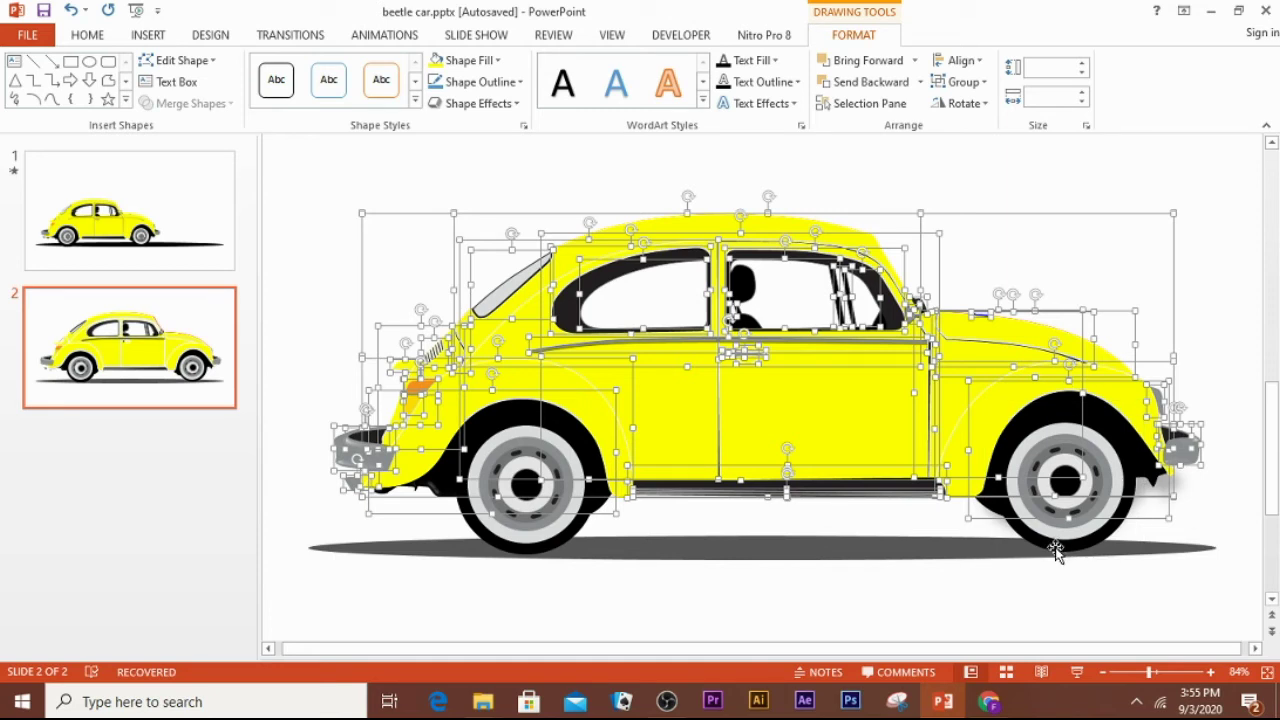
key(ctrl+g)
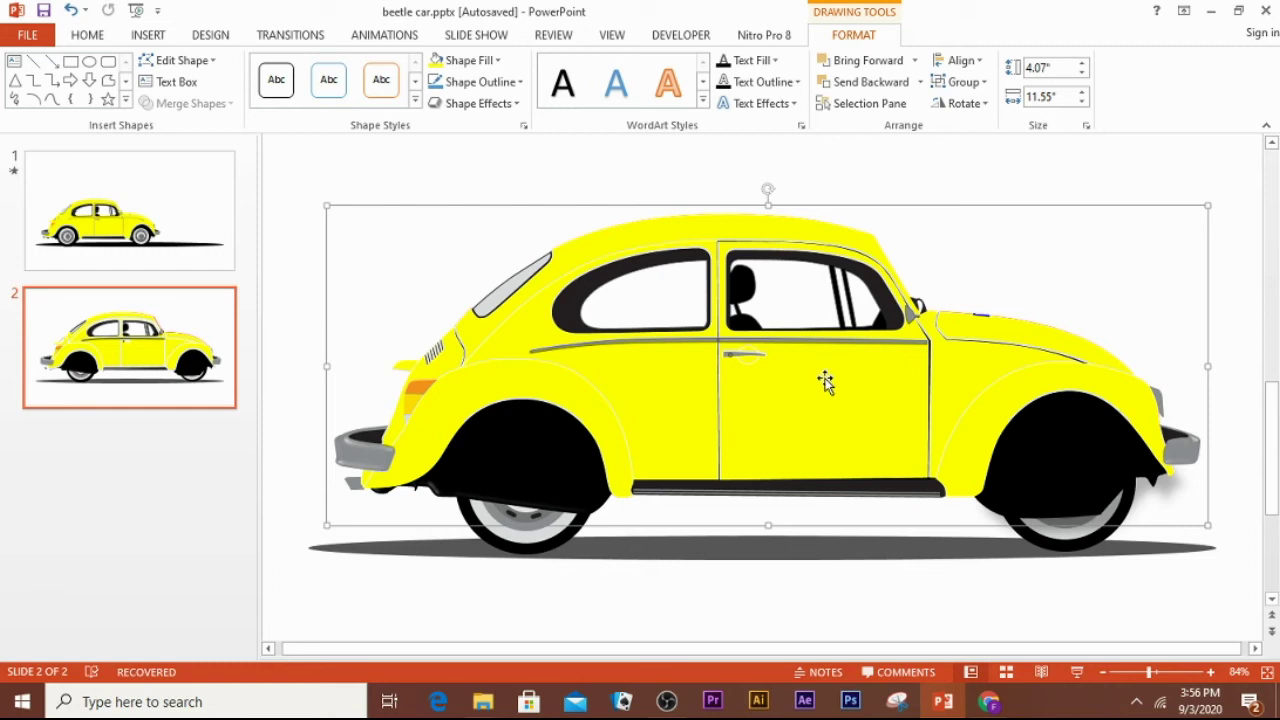
Cut the grouped car body and paste it back onto the slide as a picture.
key(Delete)
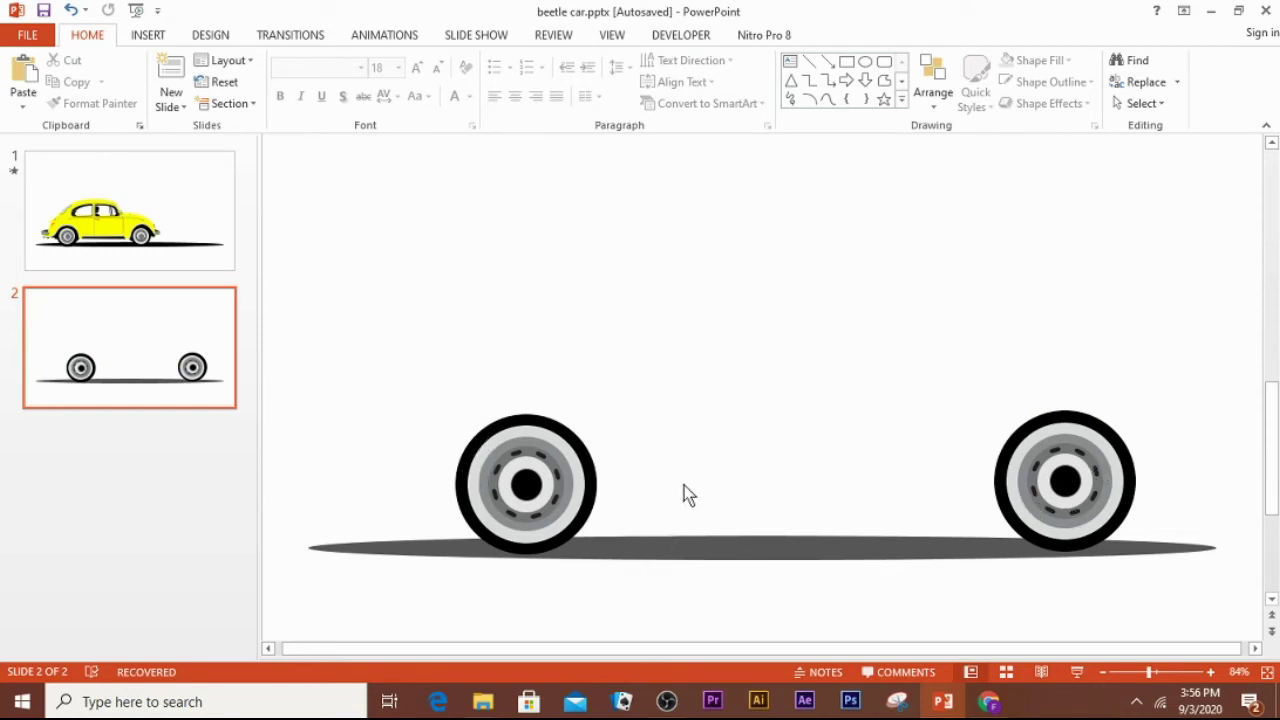
right_click(716, 290)
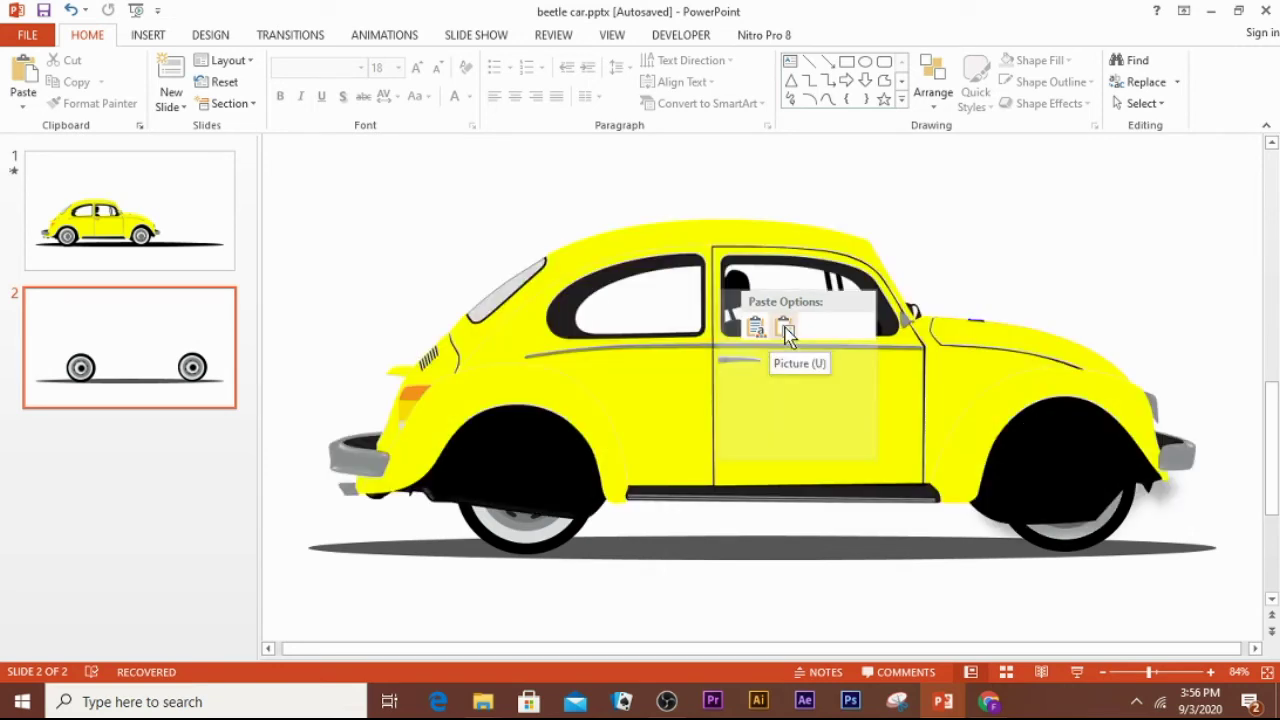
click(785, 328)
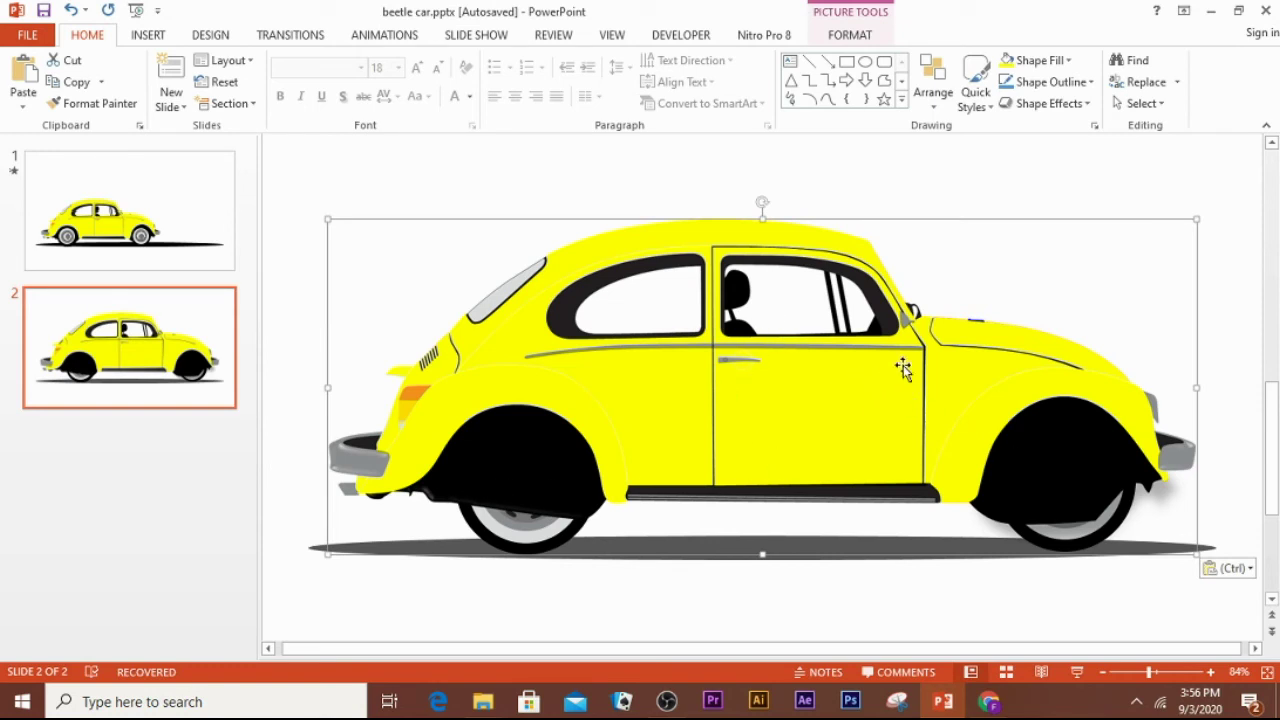
Send the car body picture backward until it sits behind both the rear and front wheels.
click(872, 36)
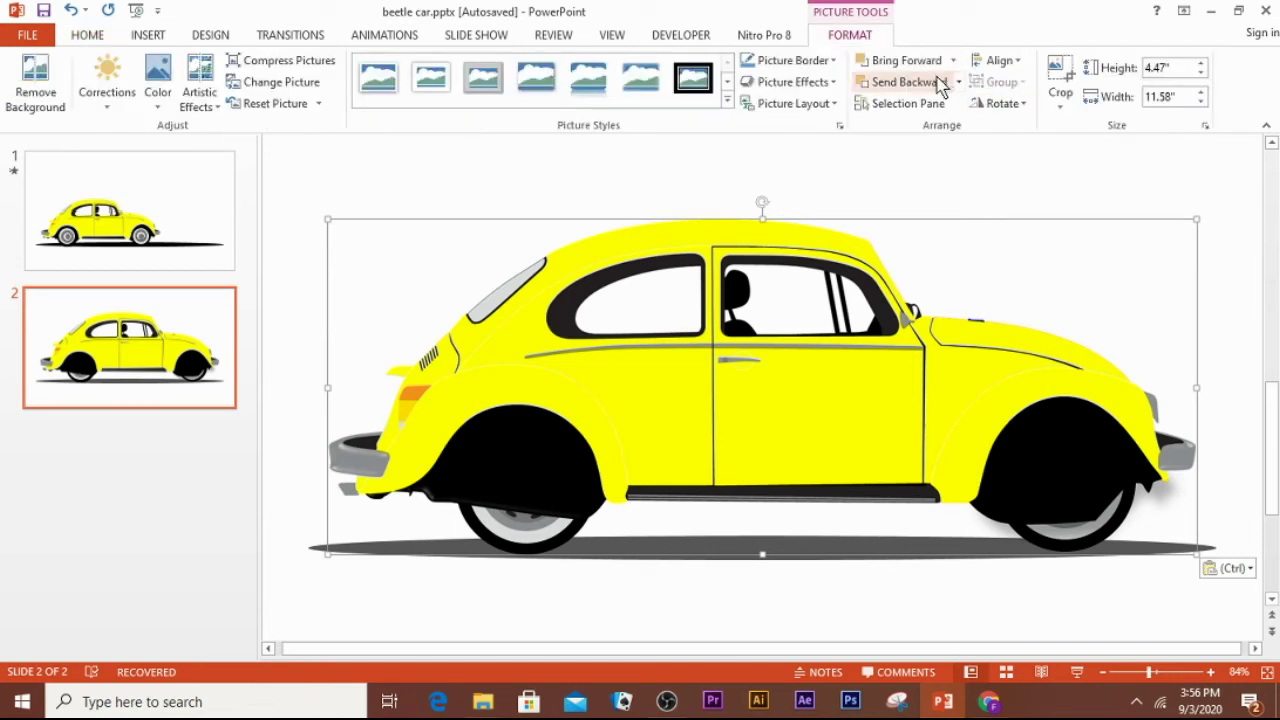
click(938, 82)
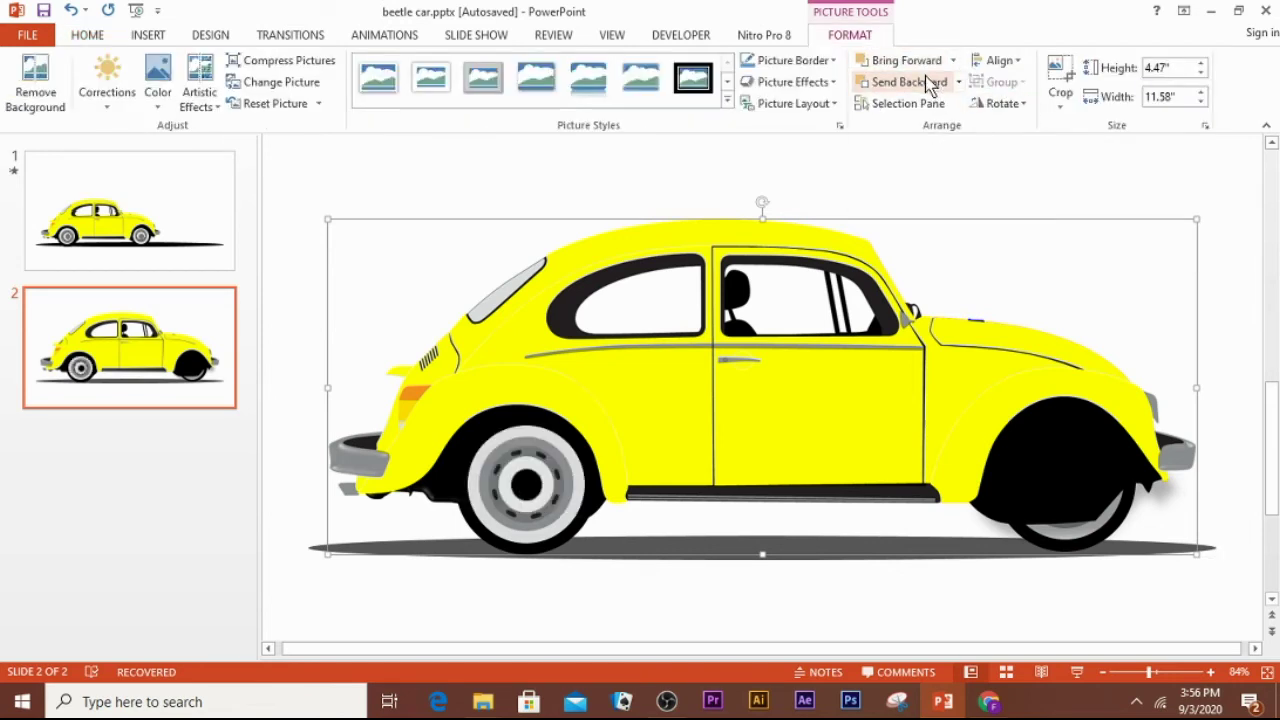
click(931, 84)
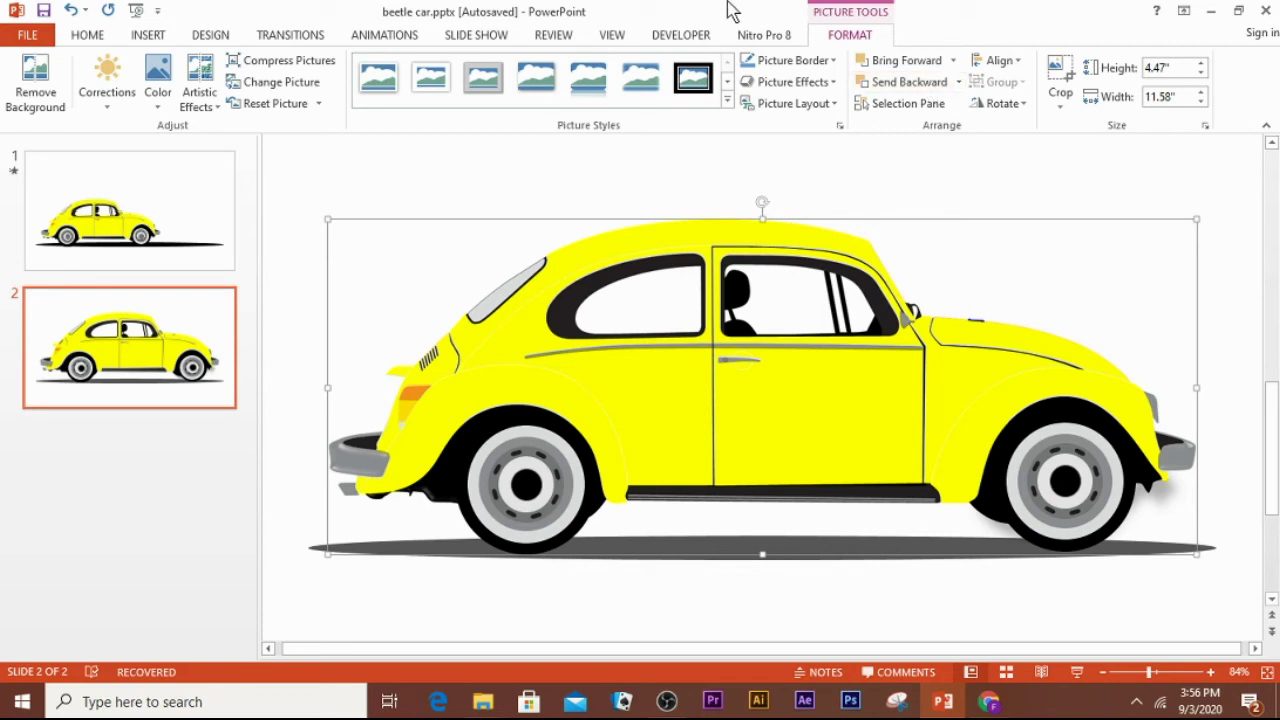
click(671, 185)
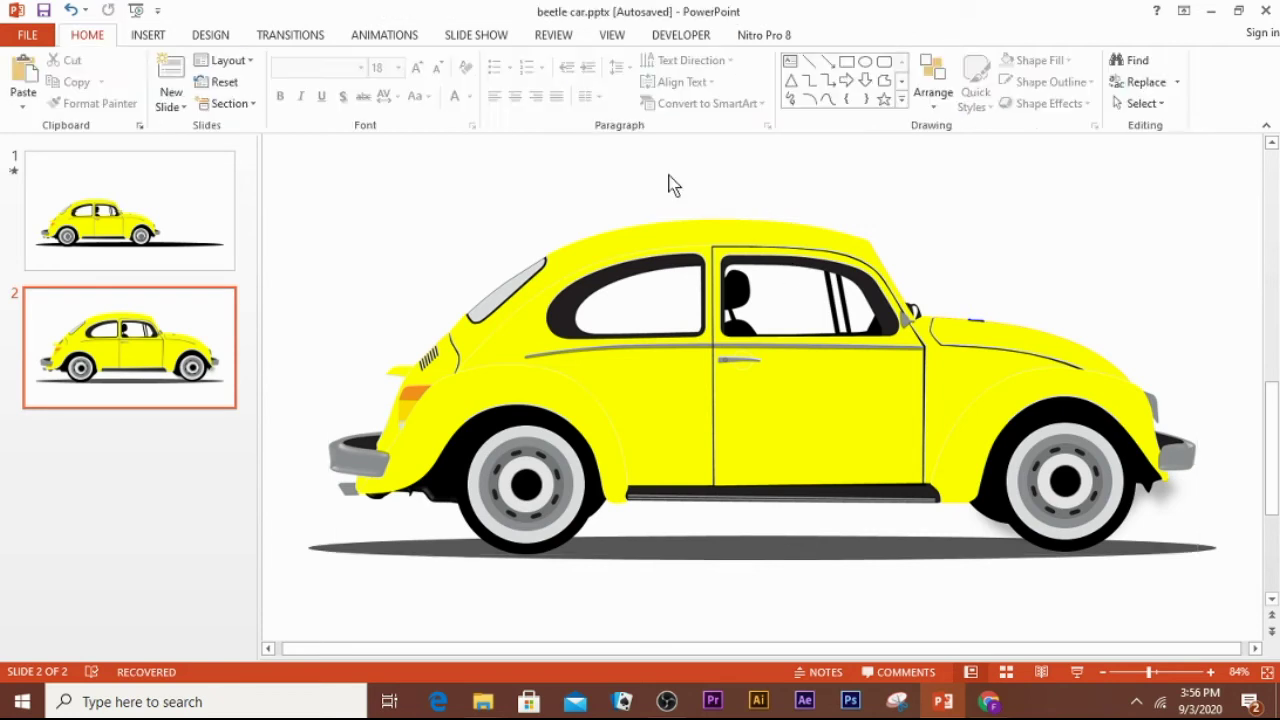
Select both wheels together with the car body picture and group them into one object.
click(560, 482)
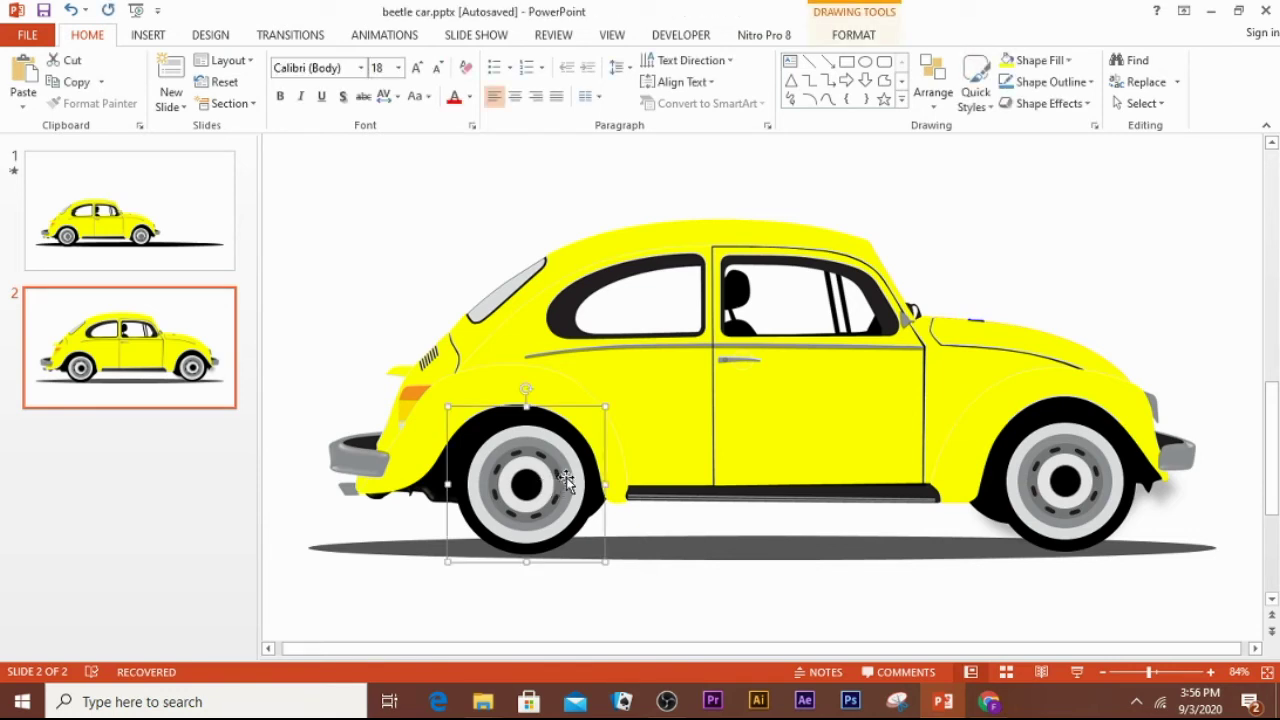
shift+click(1082, 484)
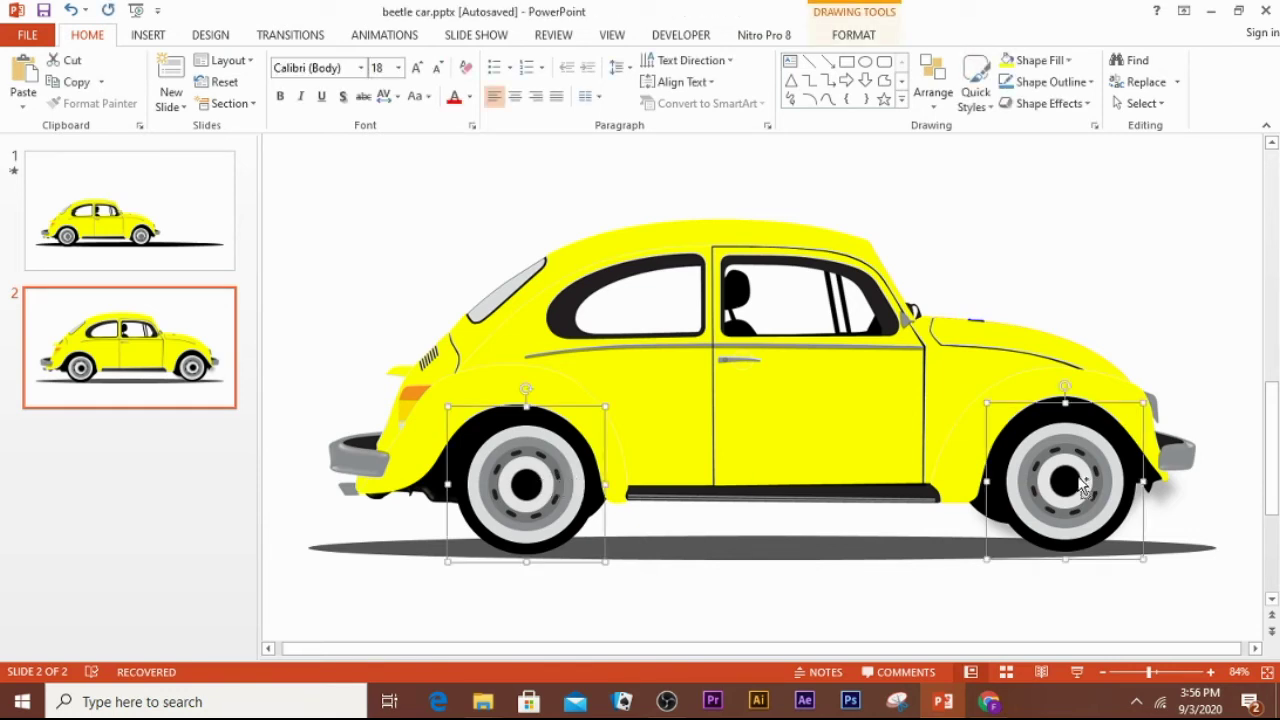
shift+click(809, 412)
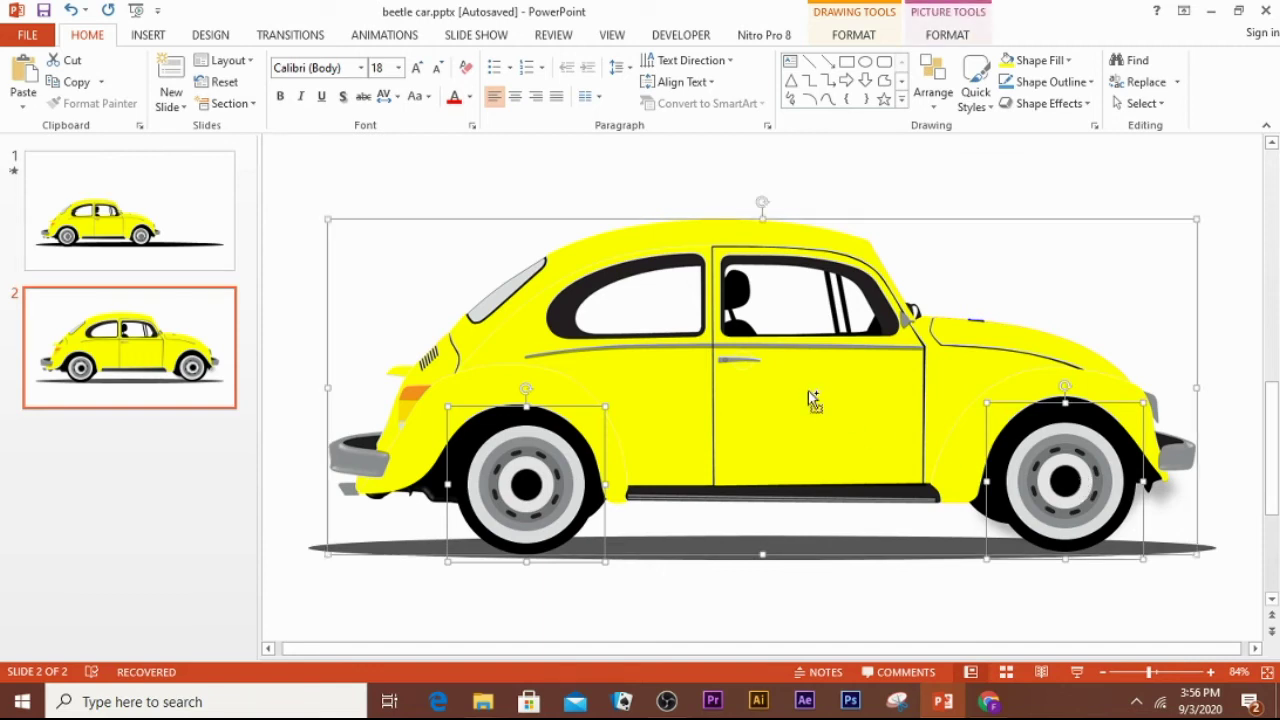
shift+click(753, 233)
shift+click(677, 315)
click(937, 36)
click(1024, 82)
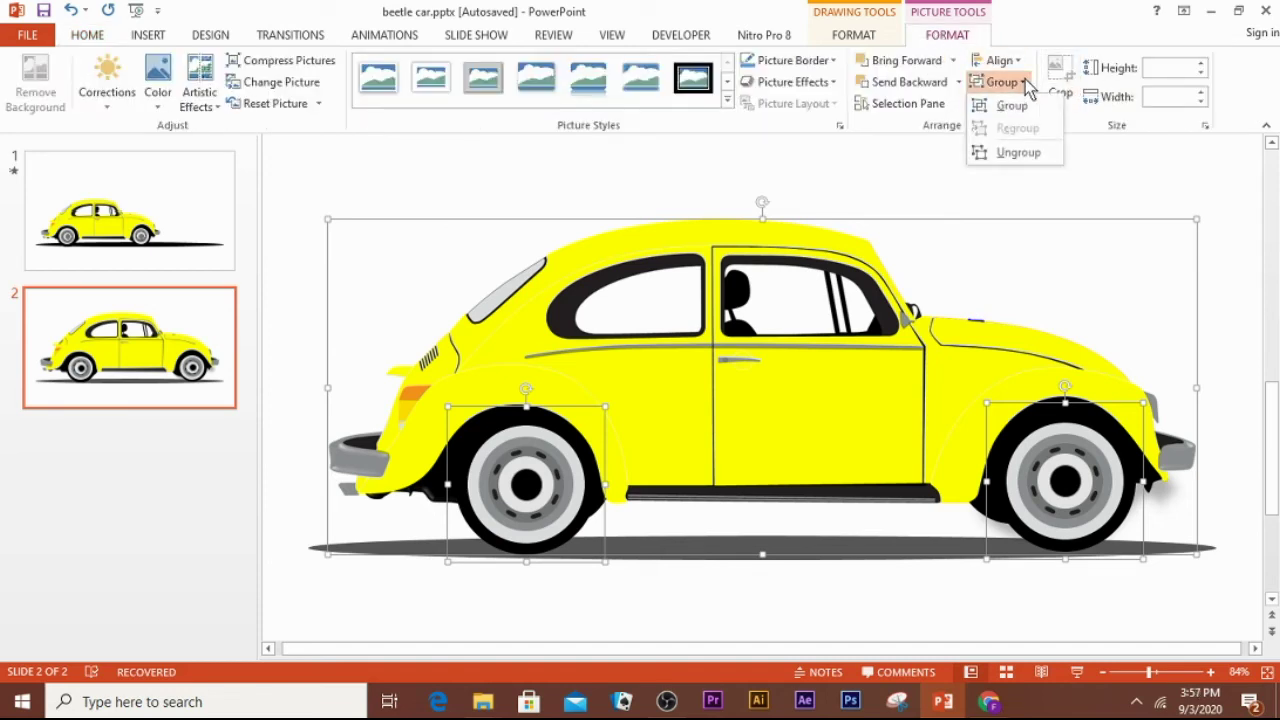
click(1018, 101)
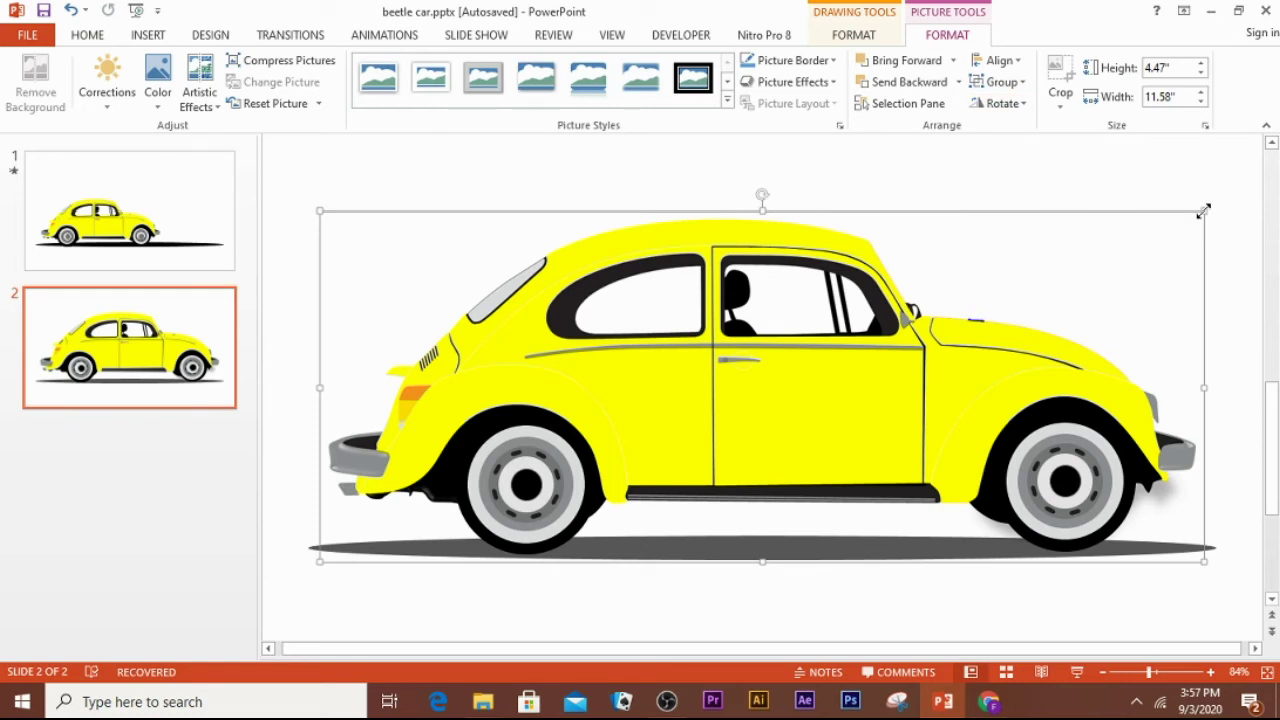
Scale the grouped car down proportionally to about 2.98" high and 7.71" wide, keeping its rear wheel on the ground shadow.
click(1123, 220)
drag(1204, 210, 839, 332)
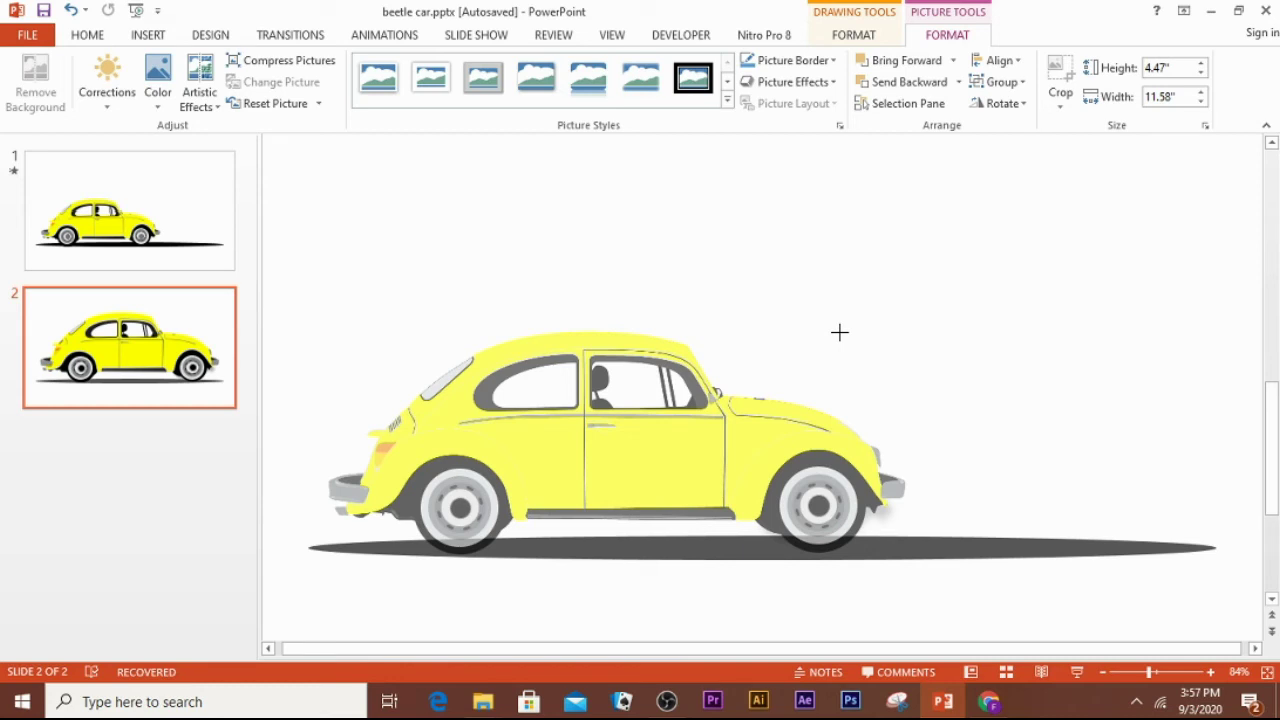
drag(839, 332, 839, 333)
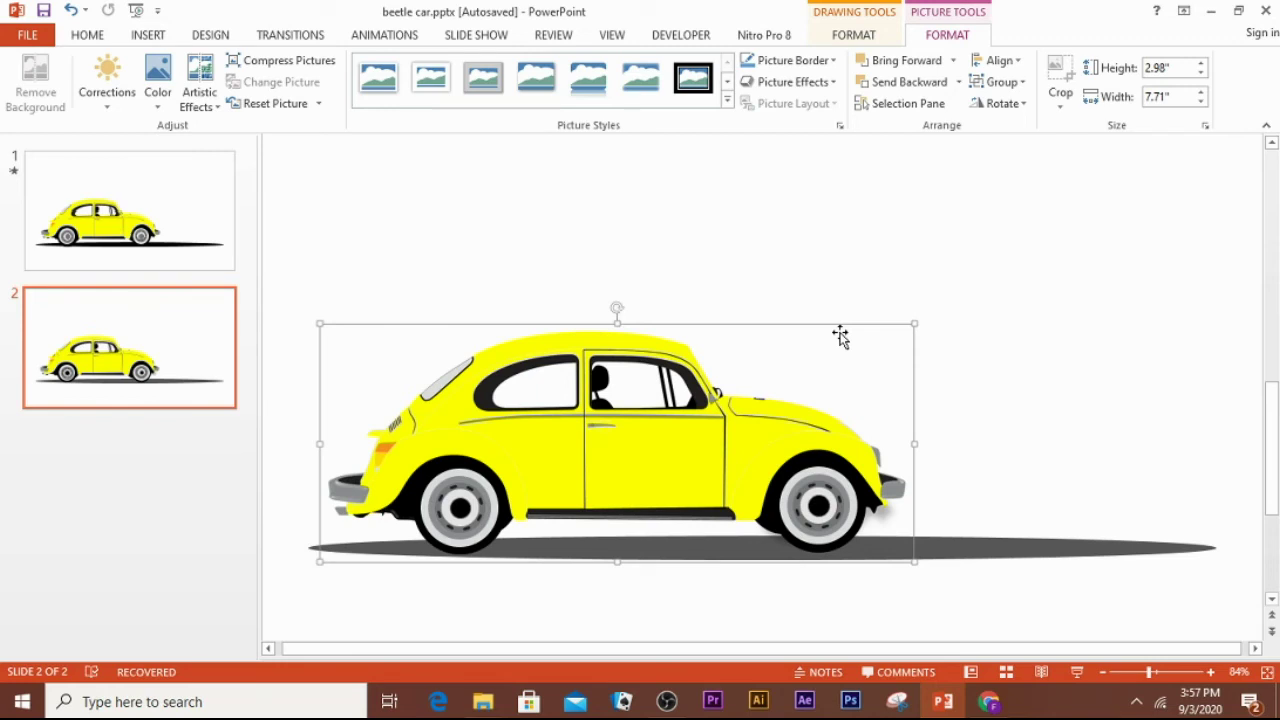
click(1068, 403)
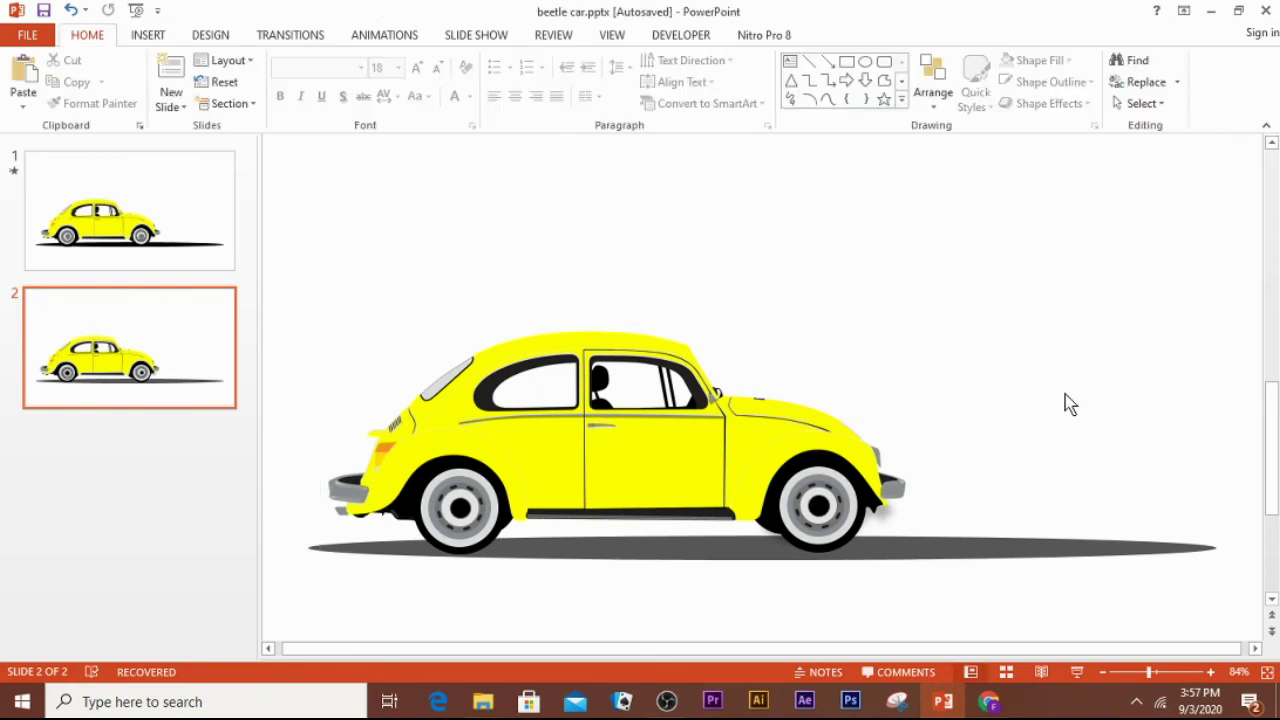
Ungroup the resized car into the body picture and the two separate wheels.
click(714, 445)
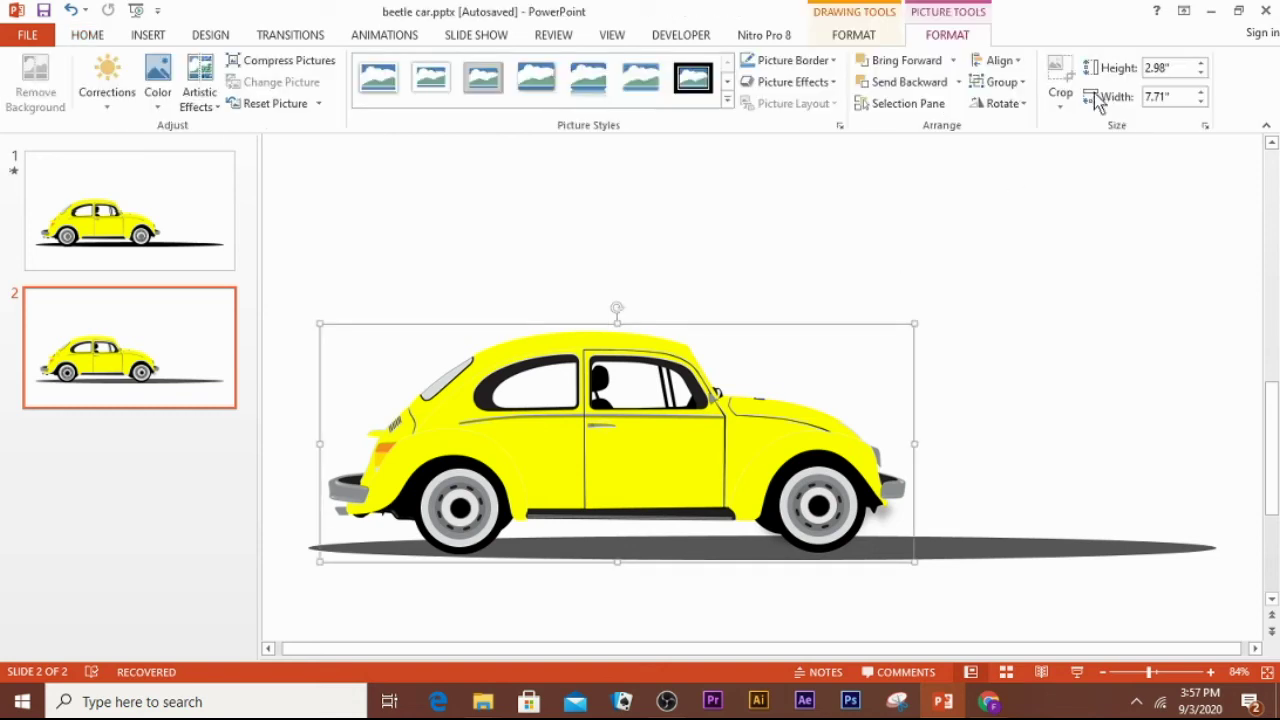
click(1020, 84)
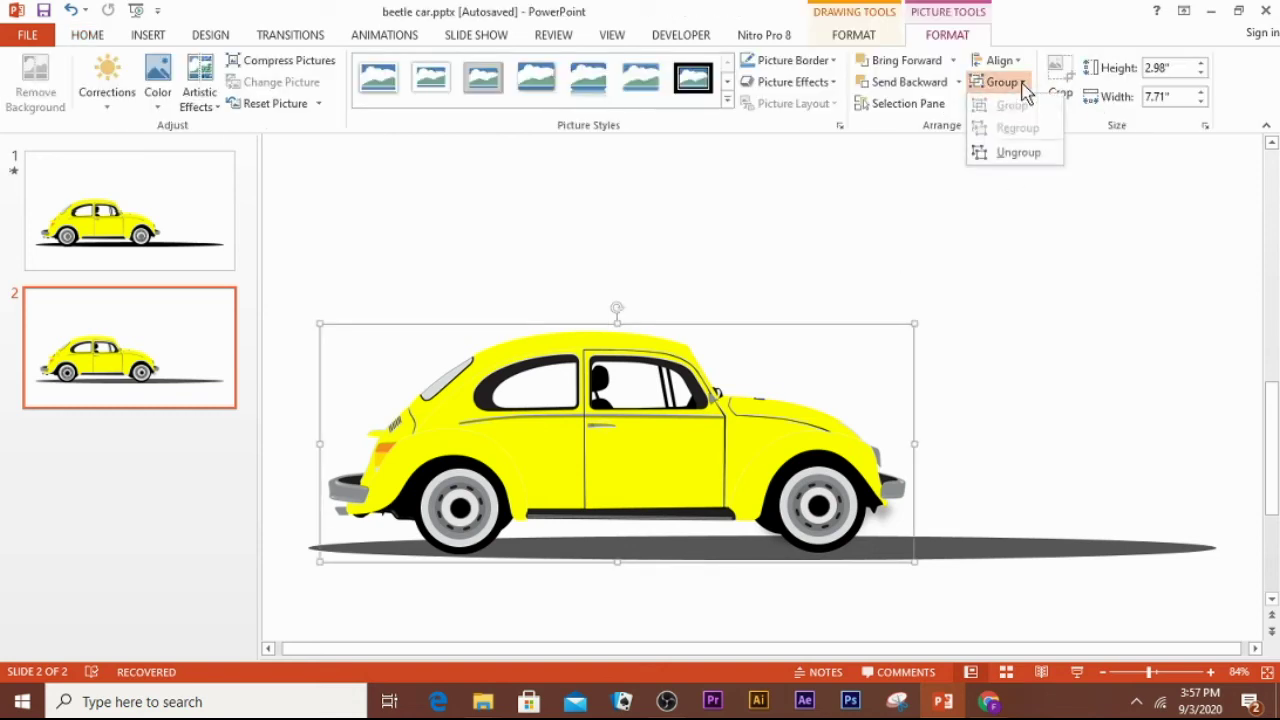
click(1020, 155)
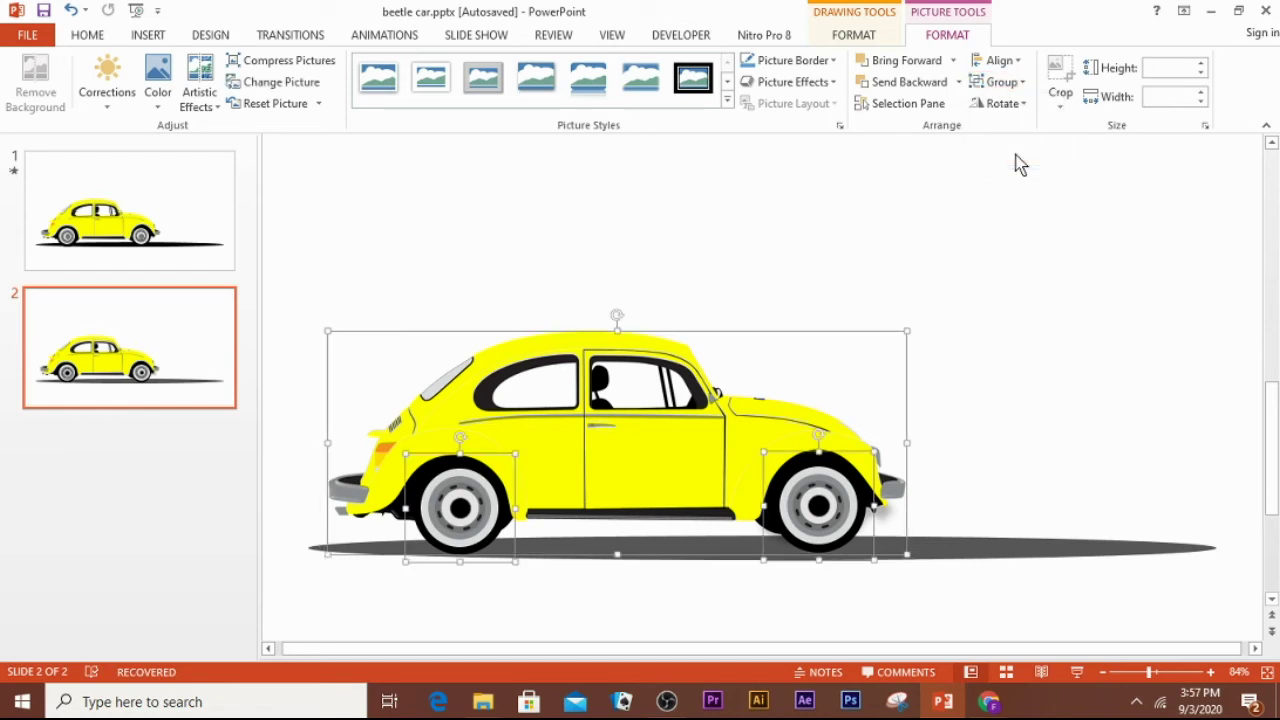
click(938, 250)
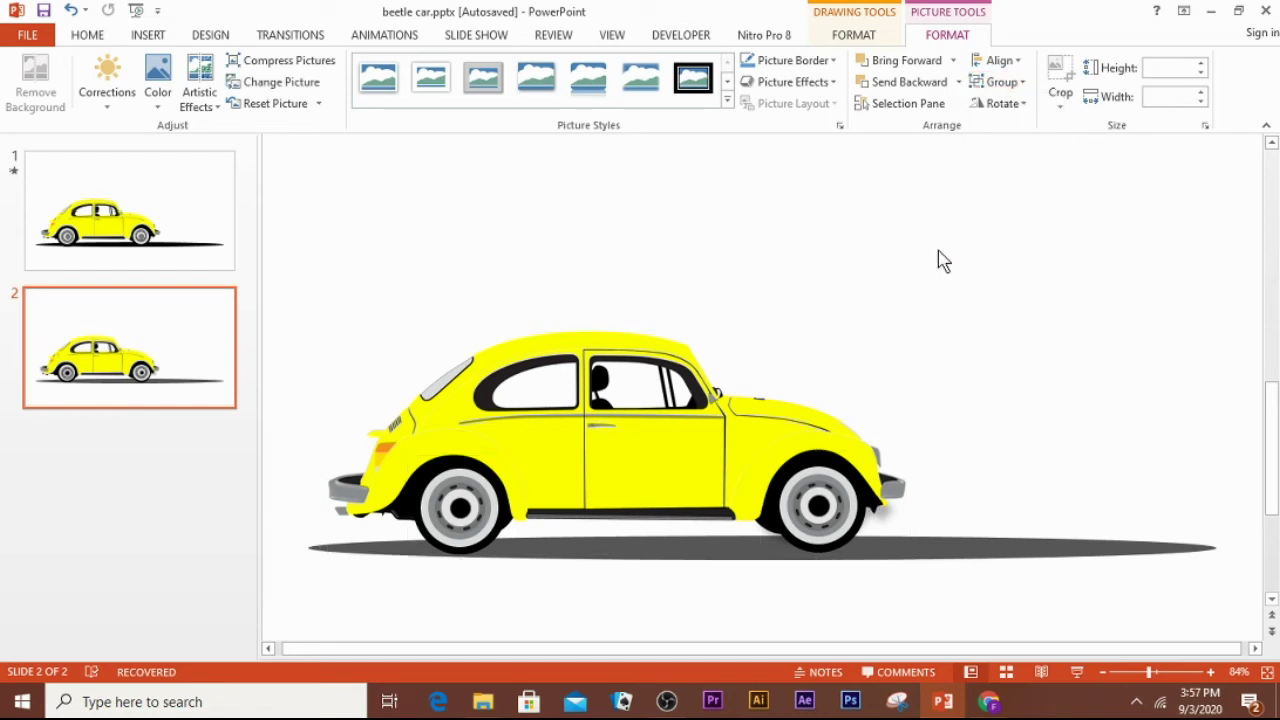
Apply the Down motion path to both wheels and the car body picture together, and change the path direction to Right.
click(447, 514)
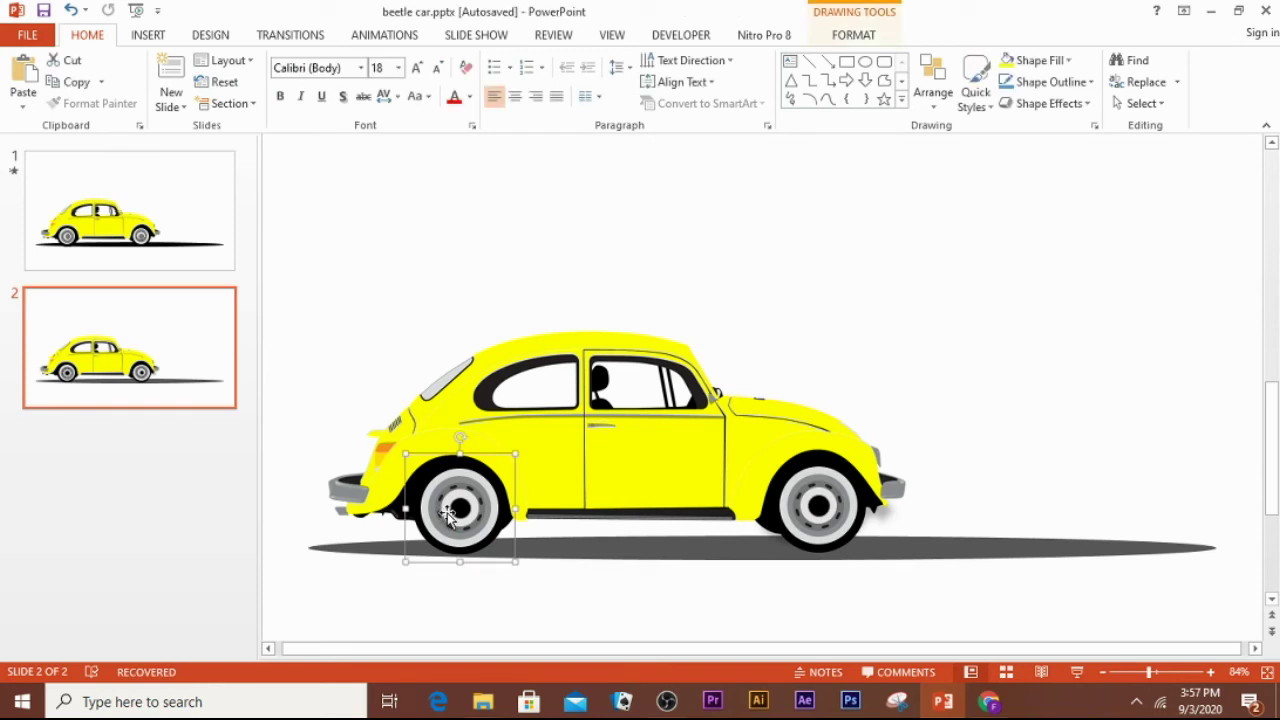
shift+click(791, 506)
shift+click(650, 450)
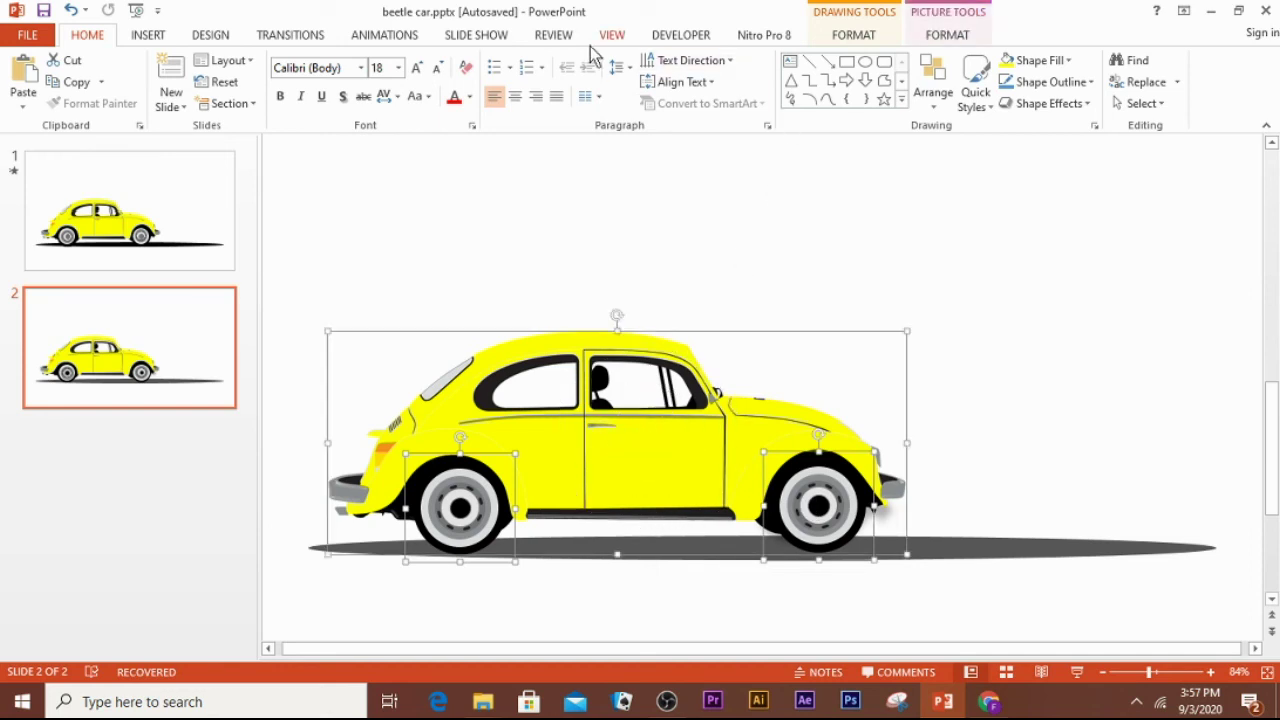
click(408, 36)
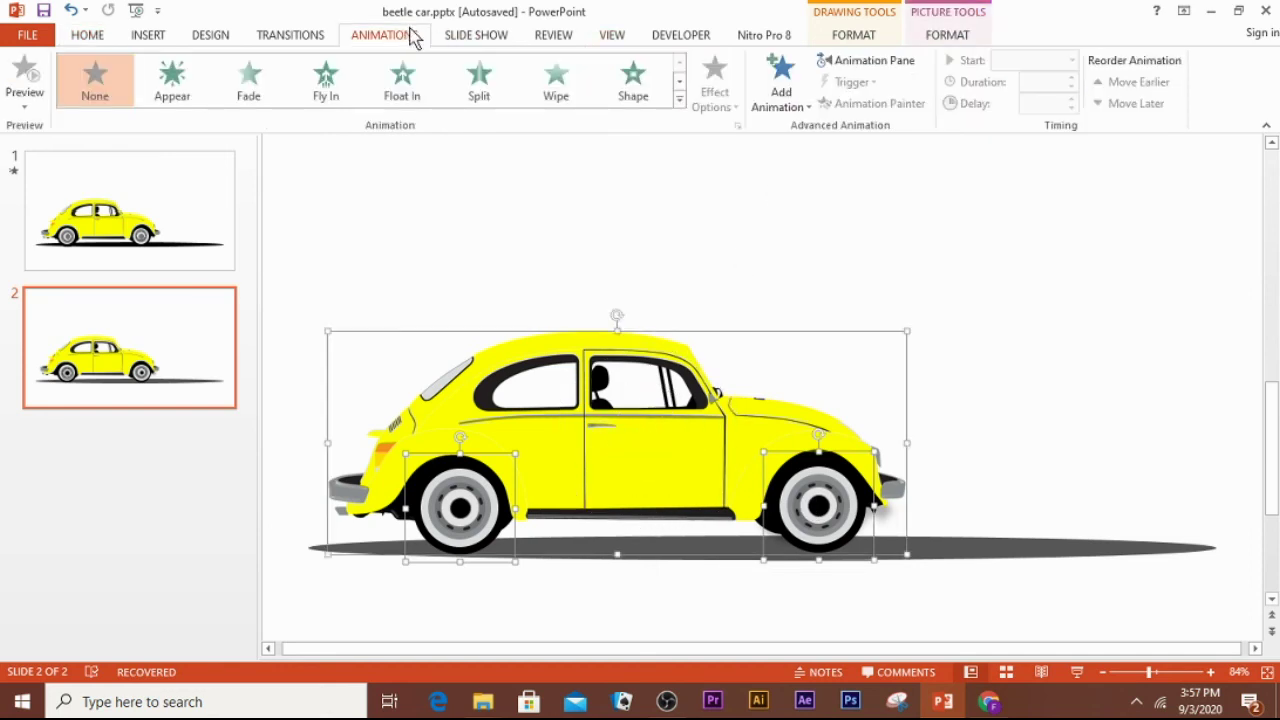
click(682, 101)
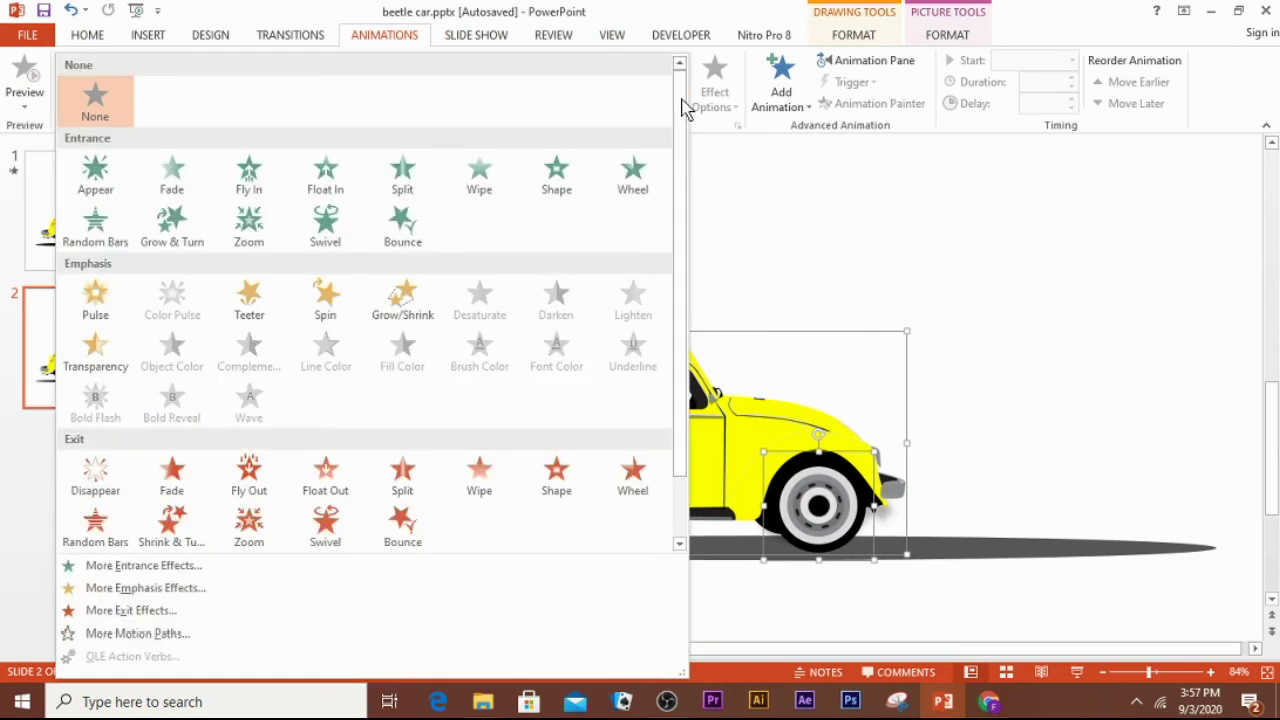
click(168, 636)
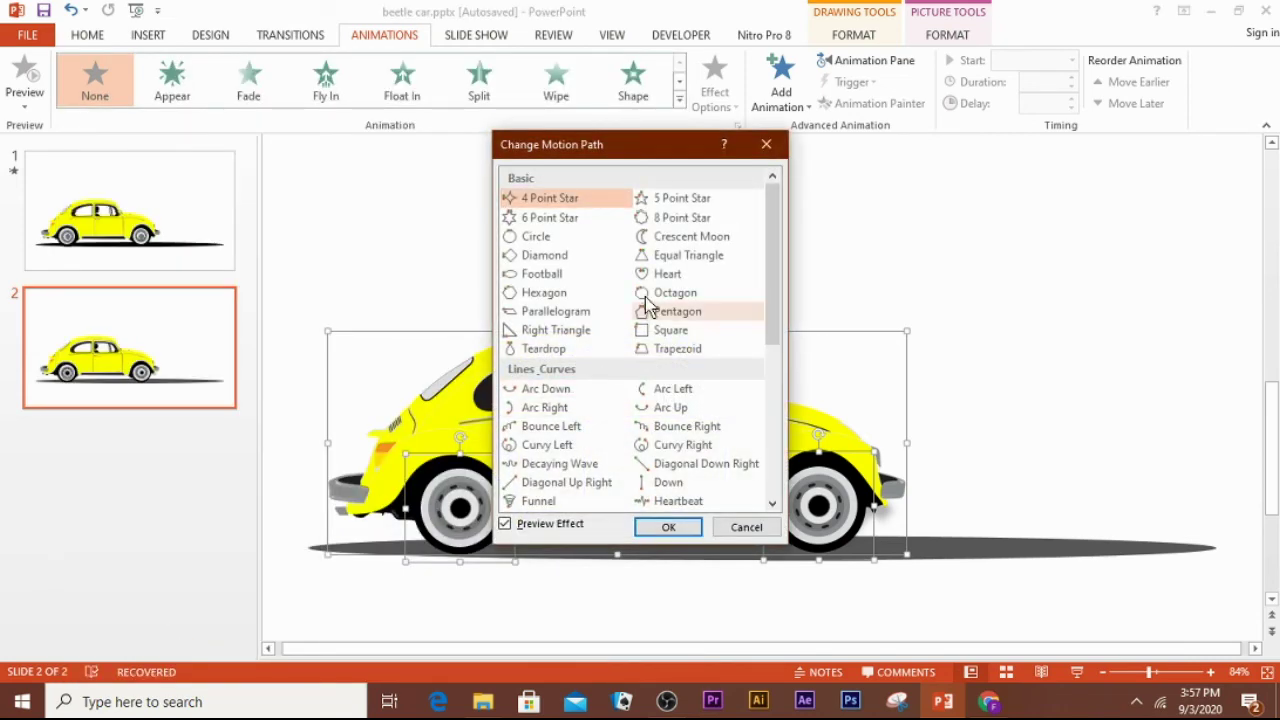
click(662, 488)
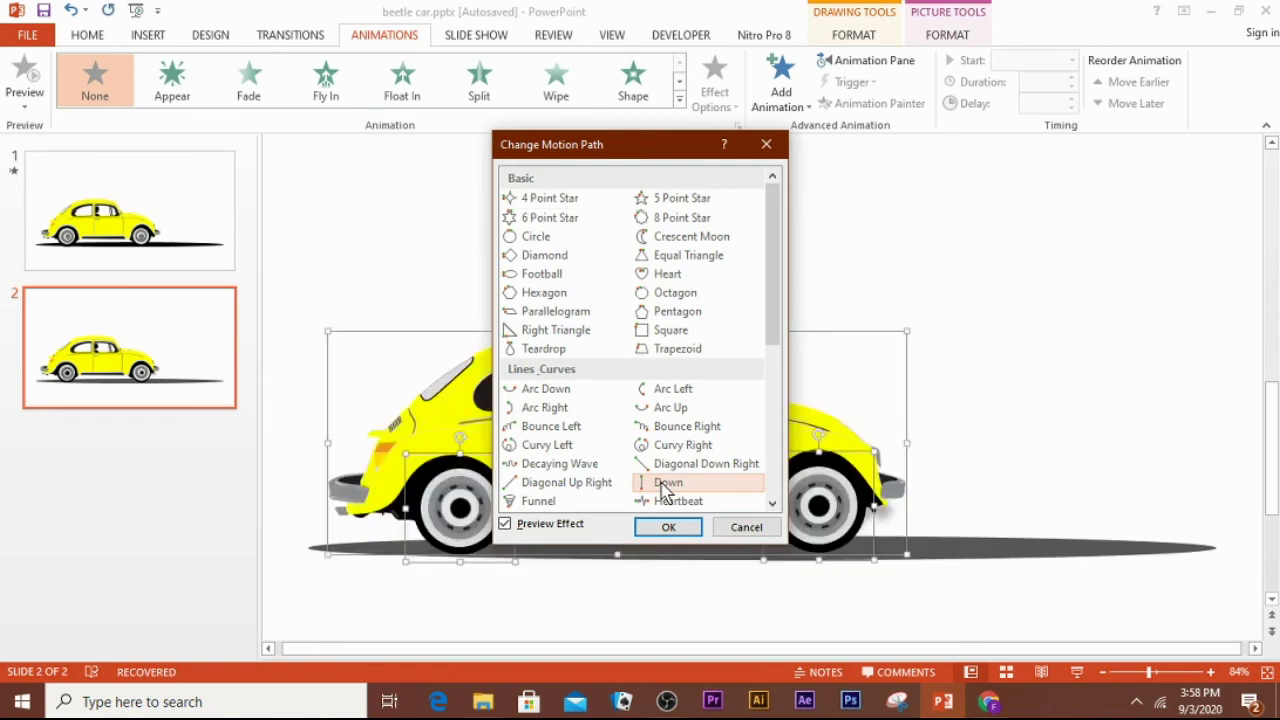
click(668, 528)
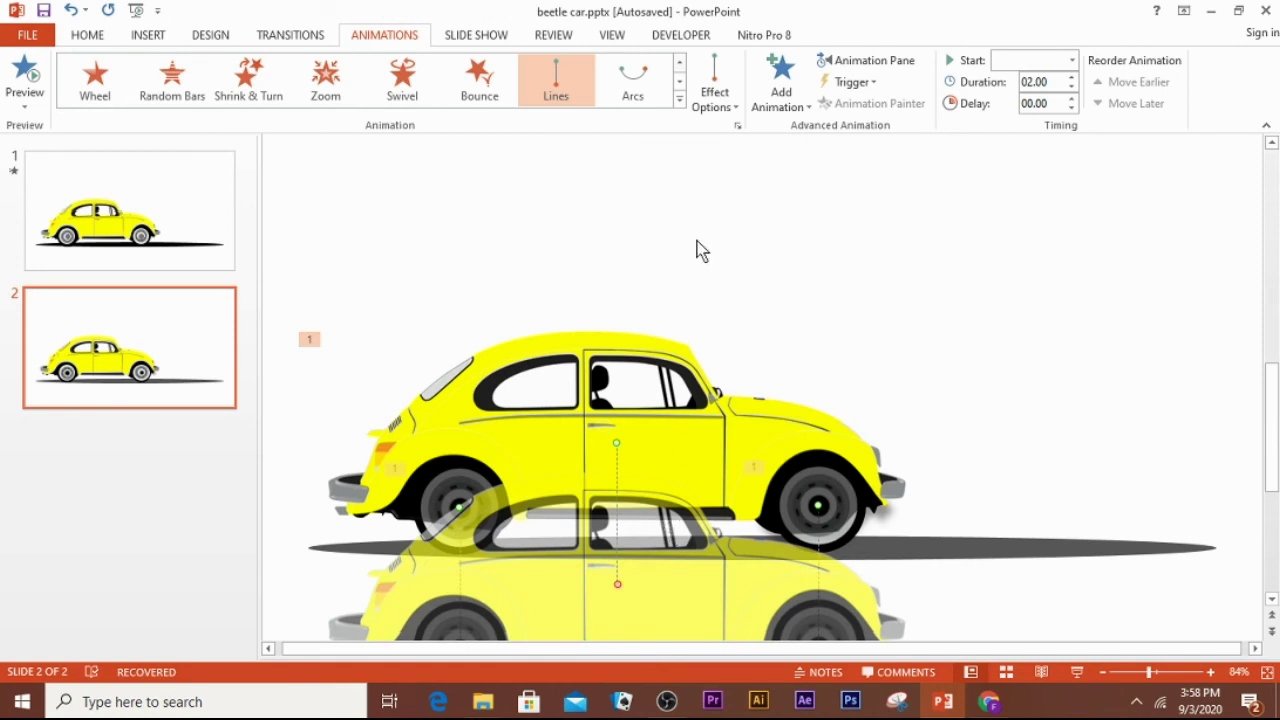
click(735, 110)
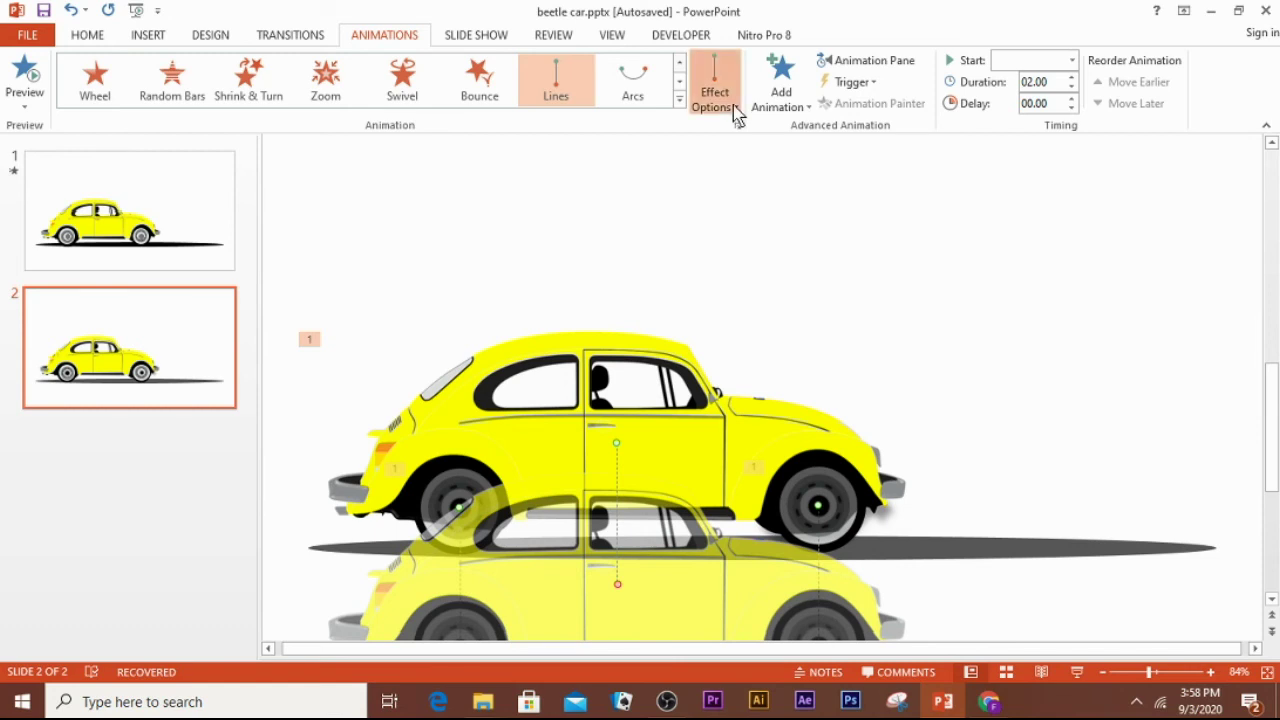
click(753, 244)
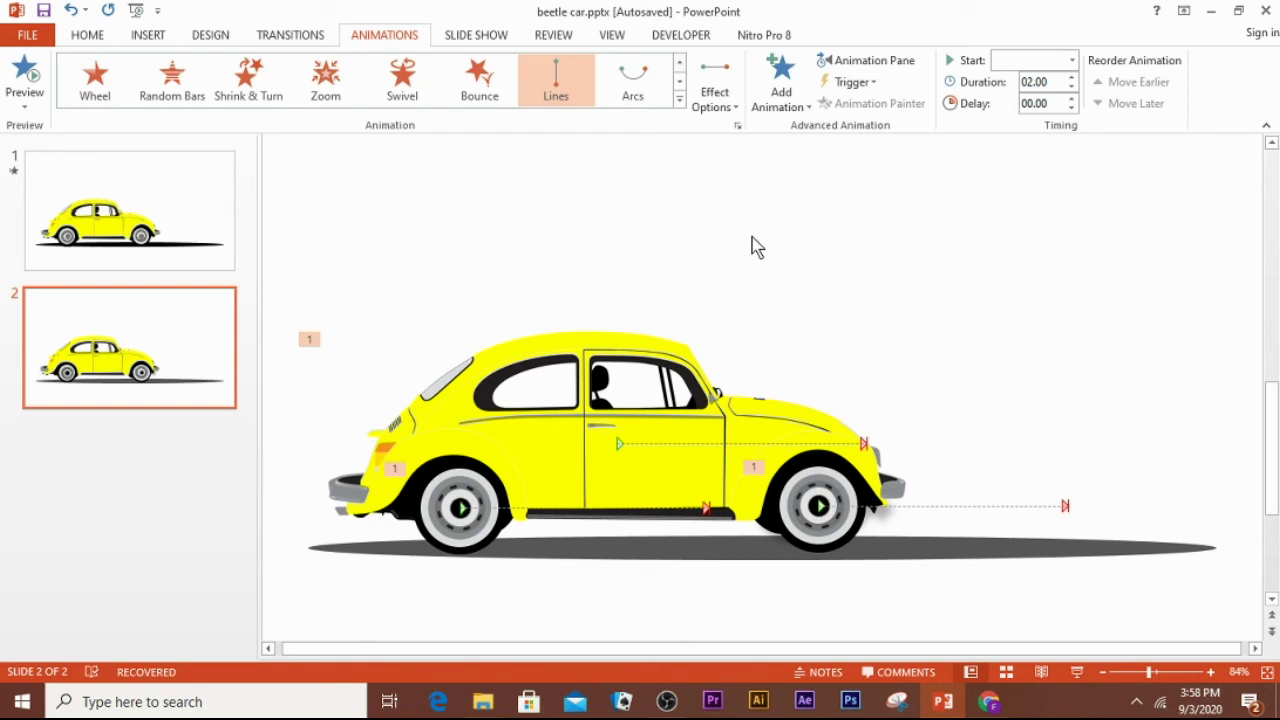
Add a Spin emphasis animation to the rear wheel and another to the front wheel, keeping their motion paths.
click(474, 492)
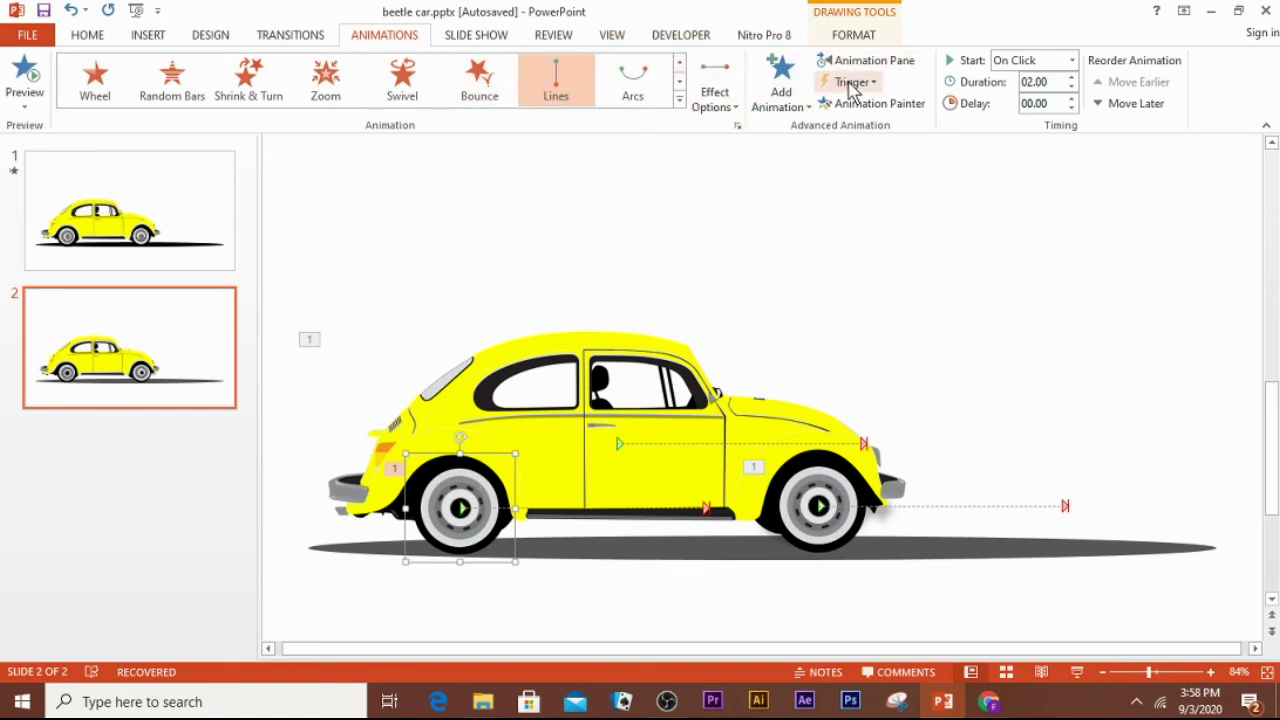
click(792, 90)
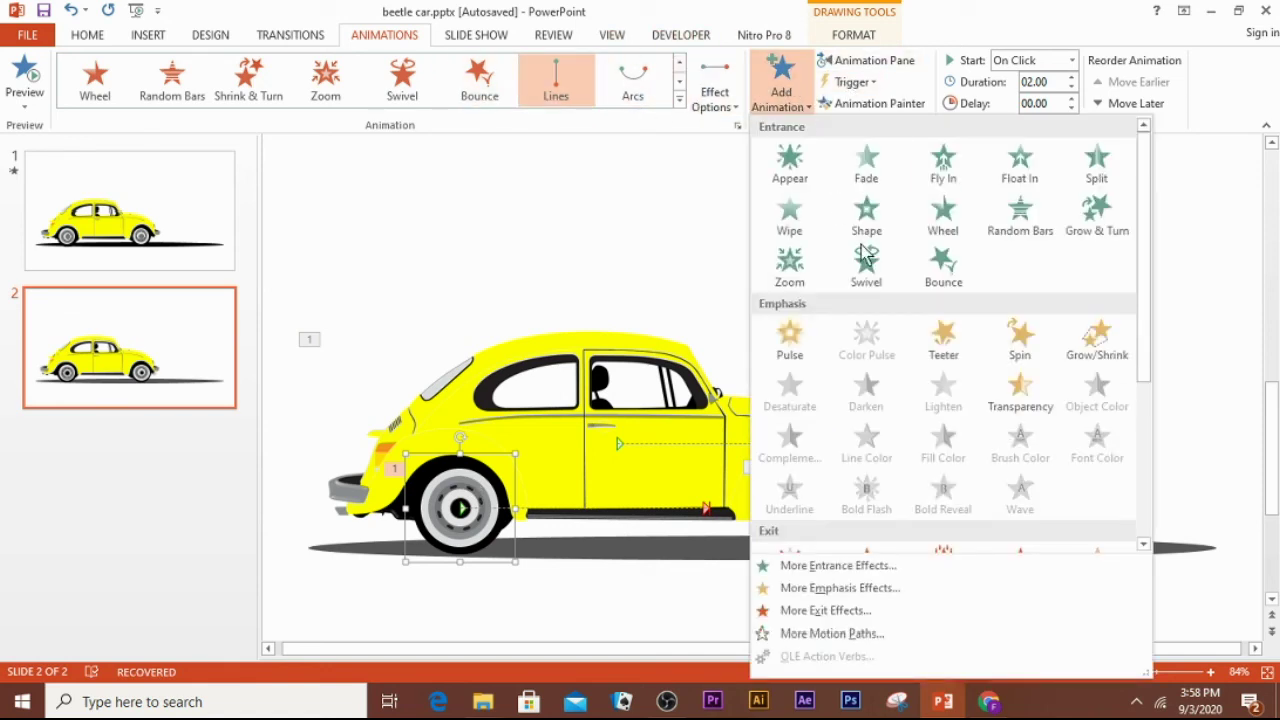
click(1017, 345)
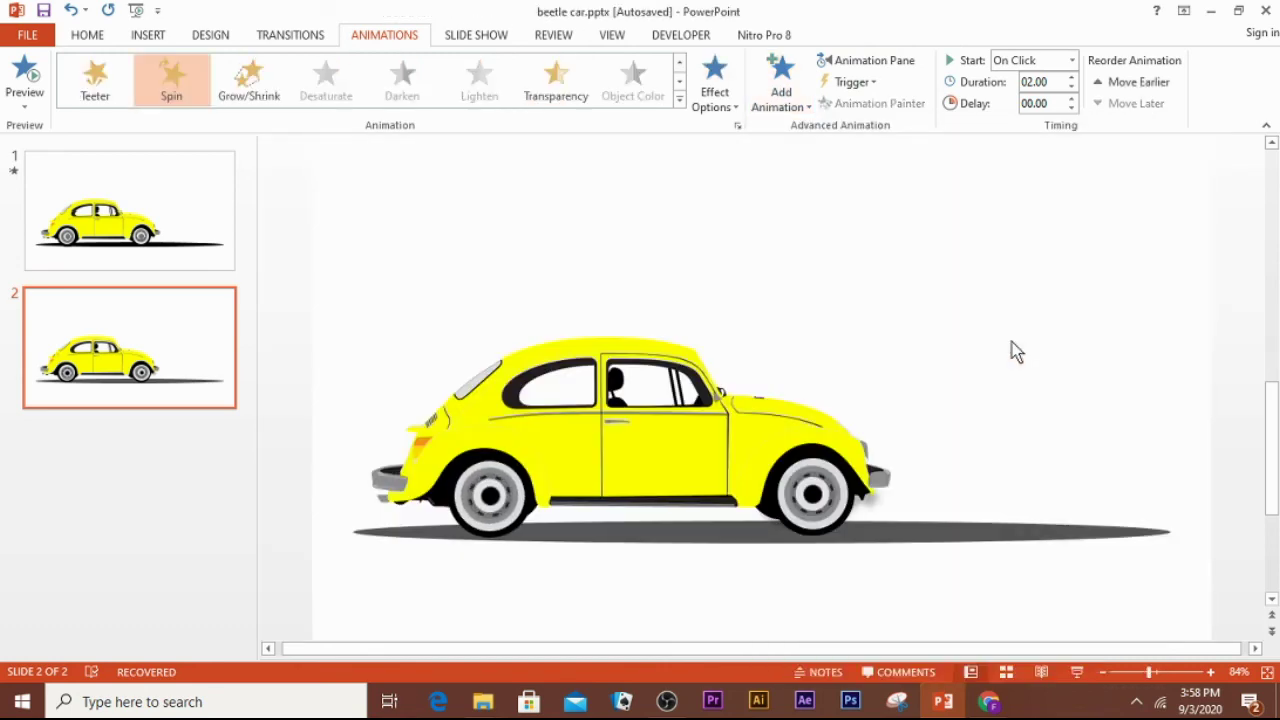
click(836, 515)
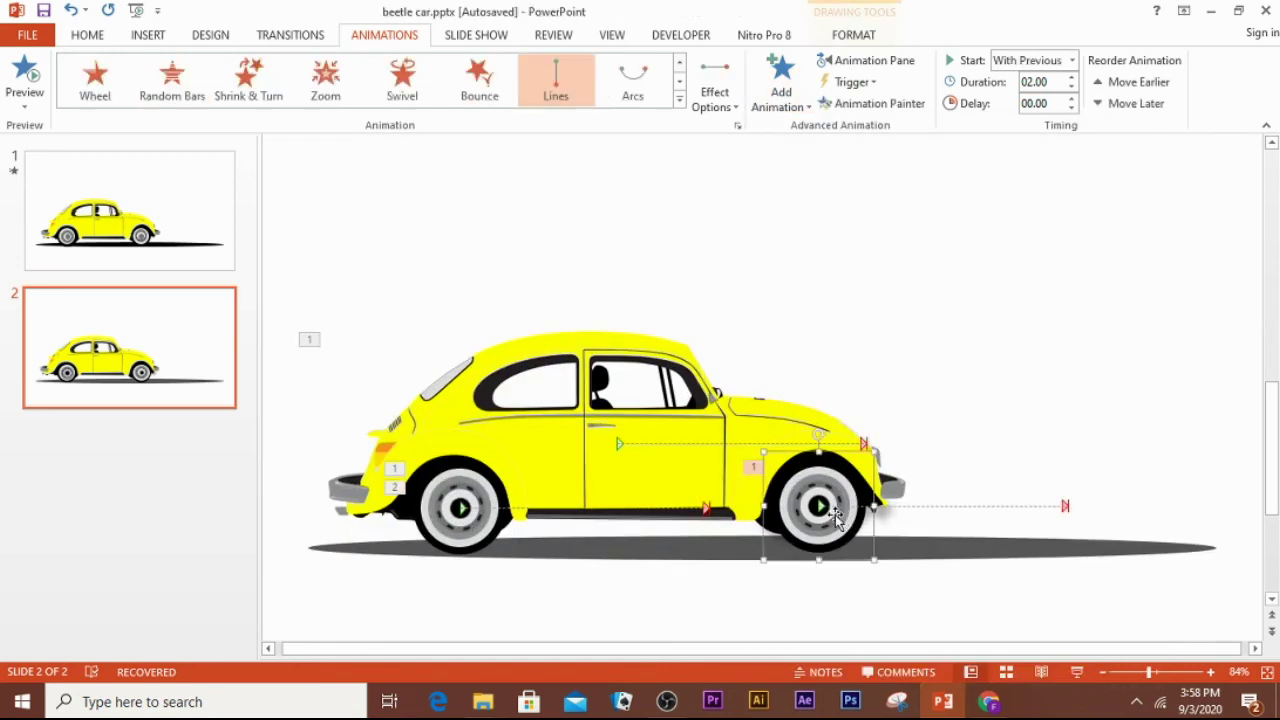
click(799, 93)
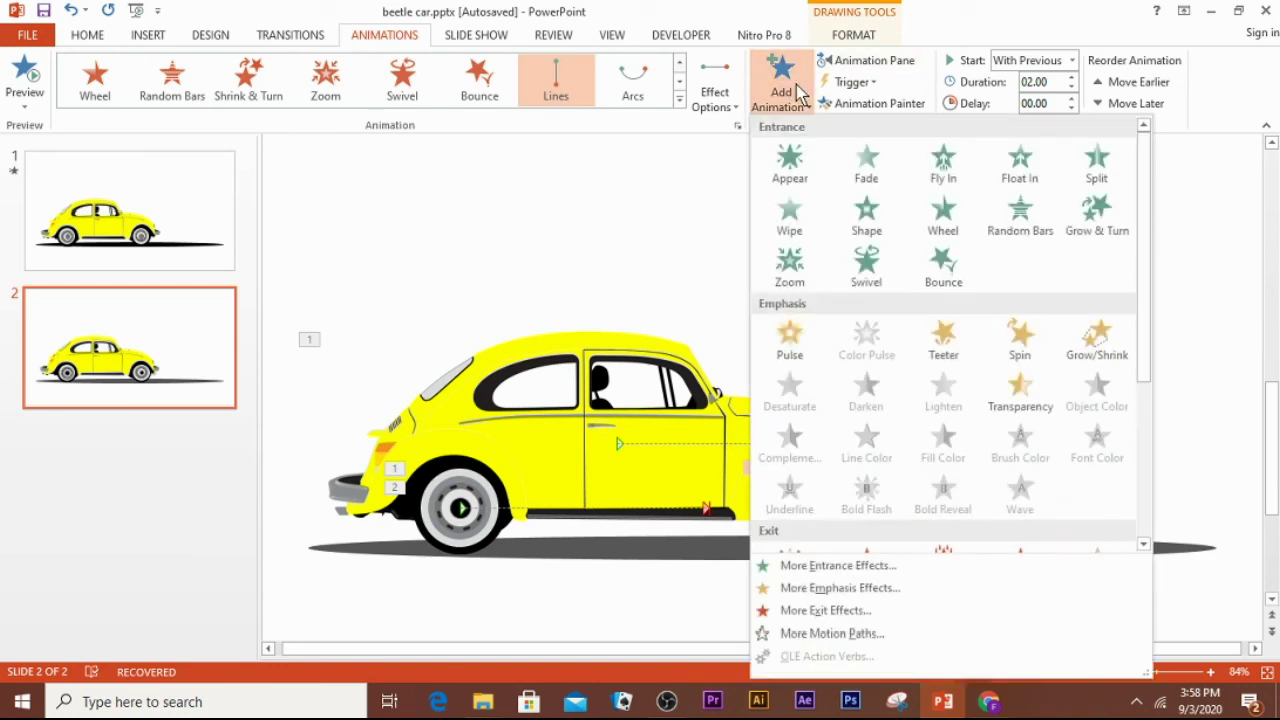
click(1019, 339)
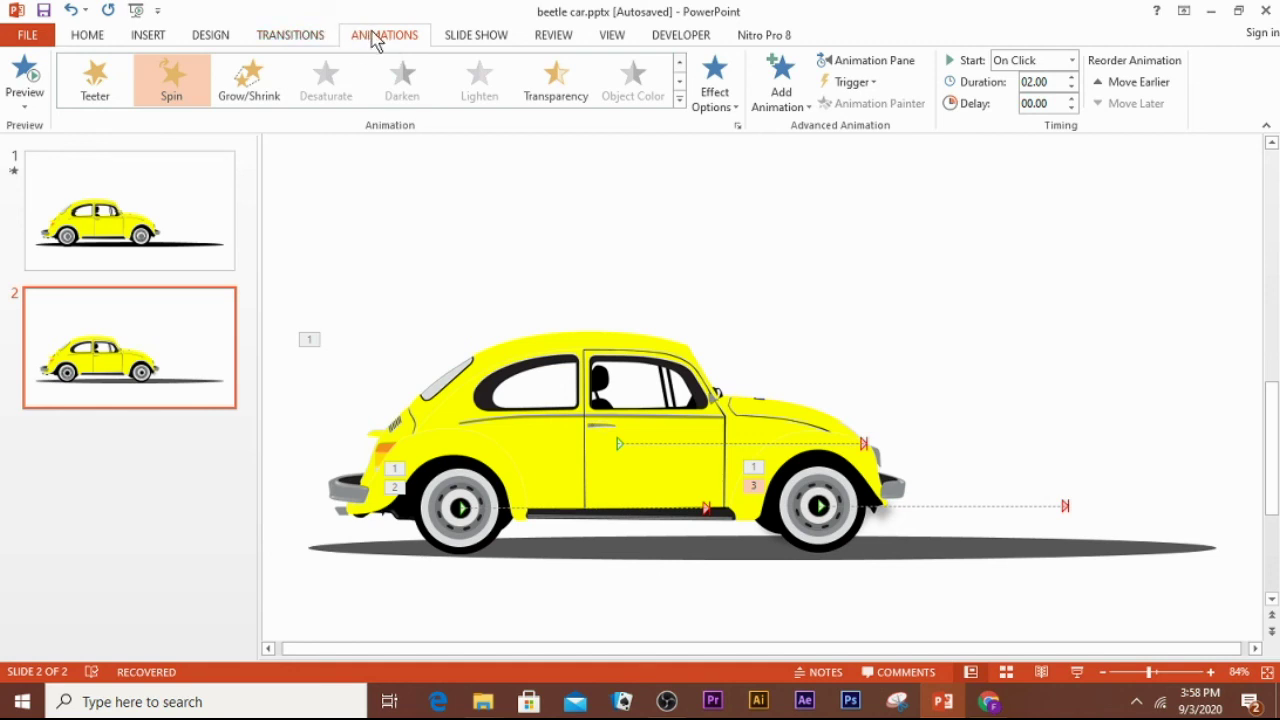
Show the Animation Pane and set the three motion path animations of the wheels and car body to start With Previous.
click(886, 65)
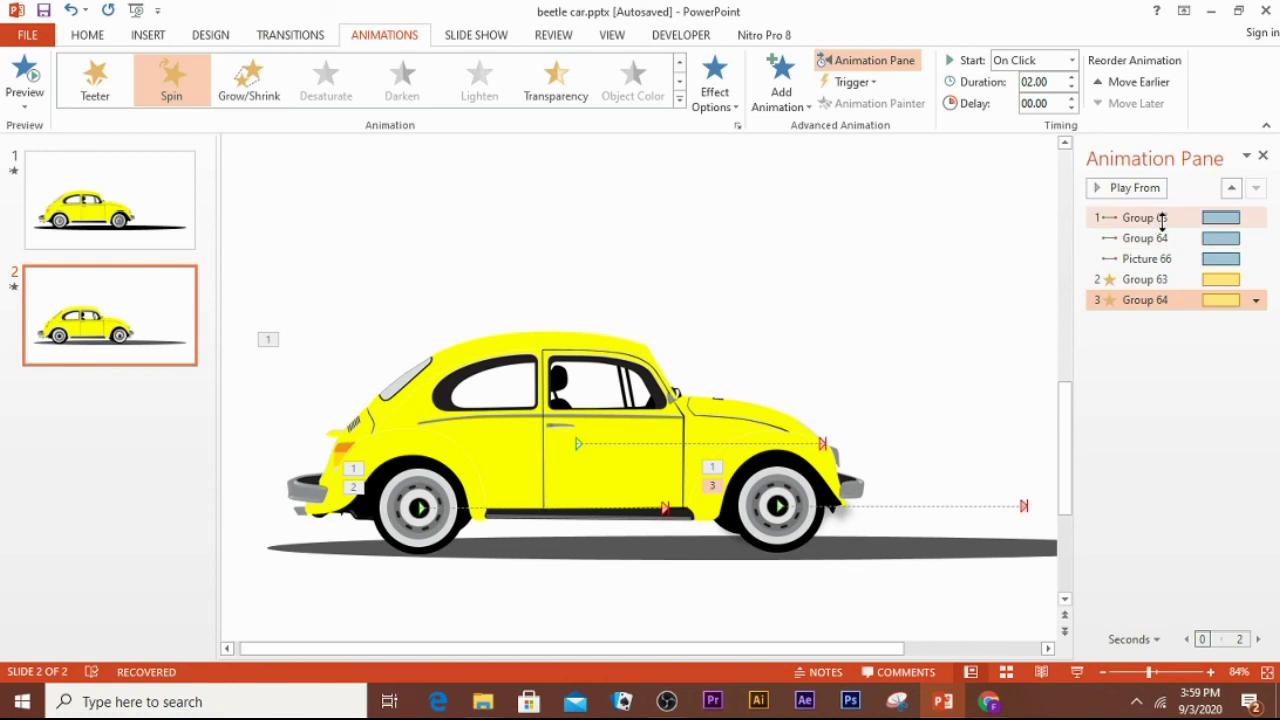
click(1160, 219)
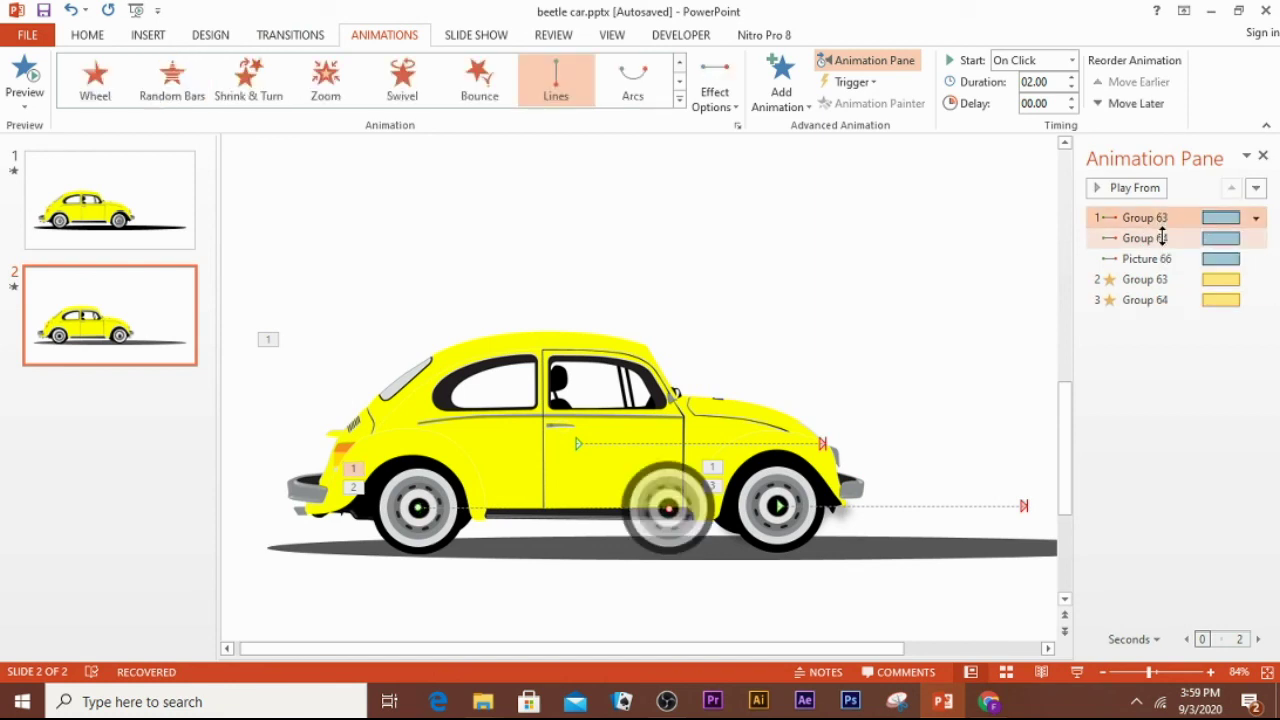
ctrl+click(1162, 238)
ctrl+click(1163, 258)
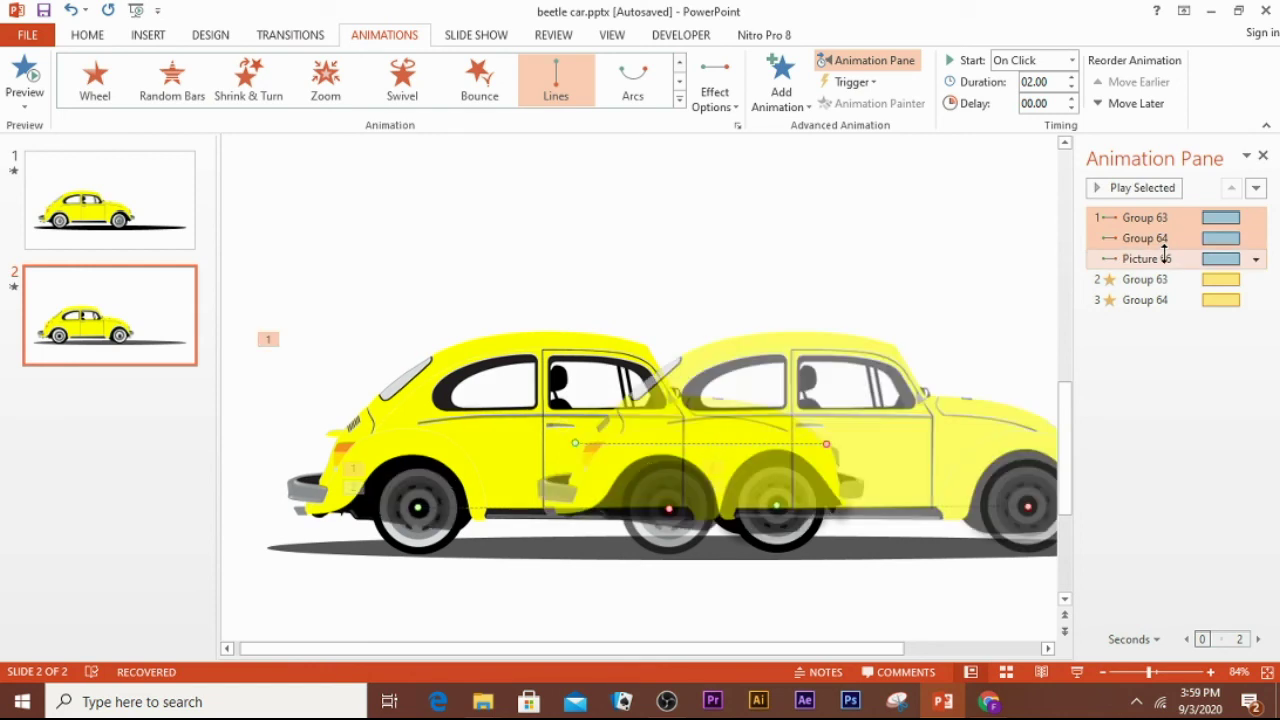
click(1073, 61)
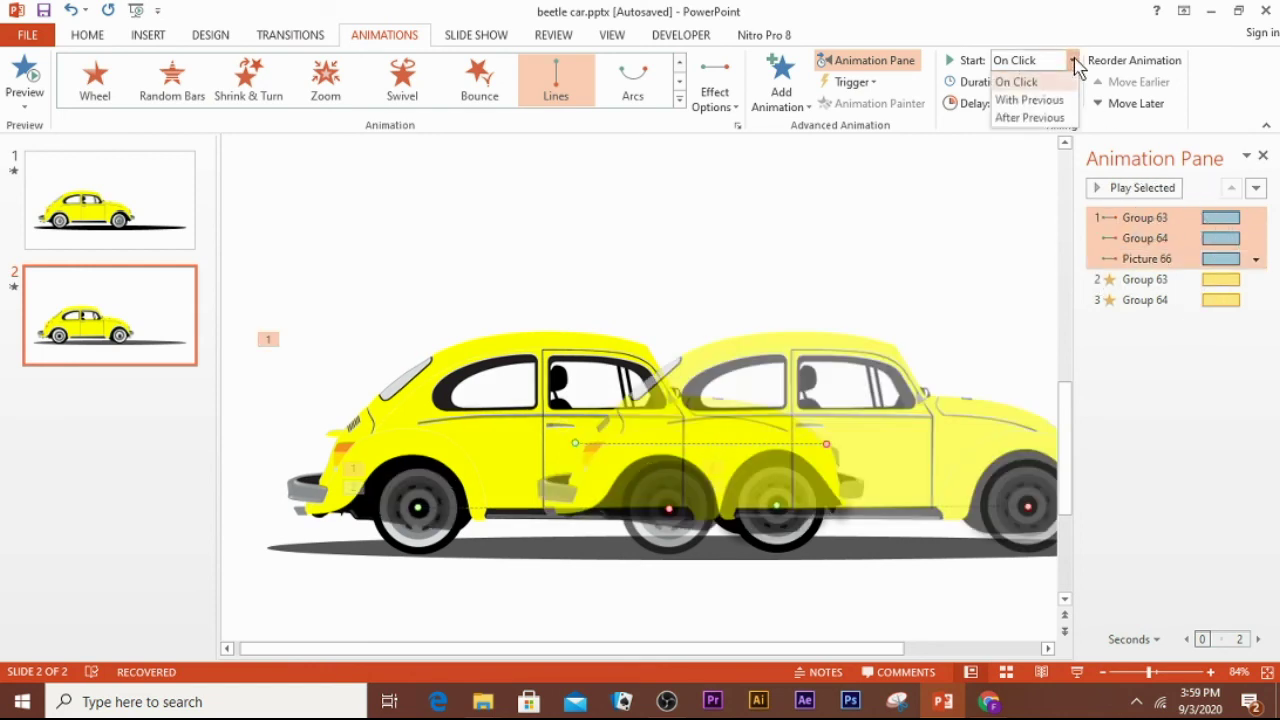
click(1047, 101)
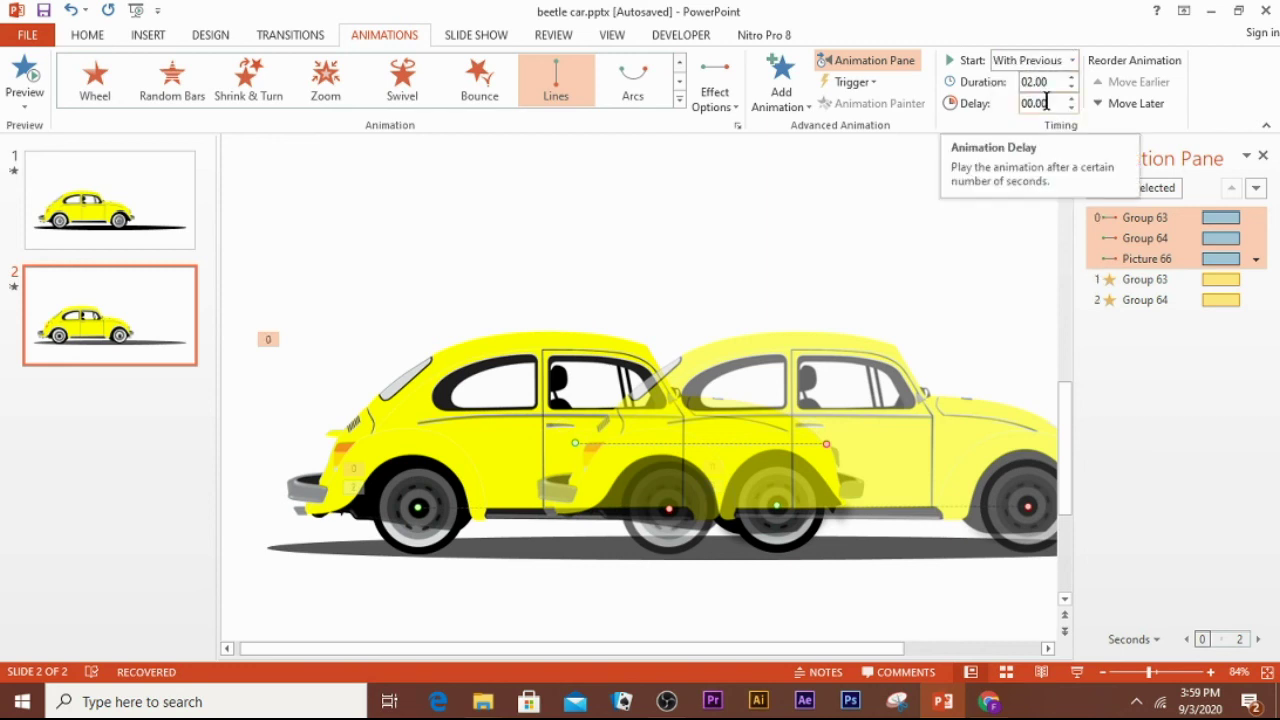
Set the Spin animations of both wheels to start With Previous, leaving their effect options at the defaults.
click(1155, 283)
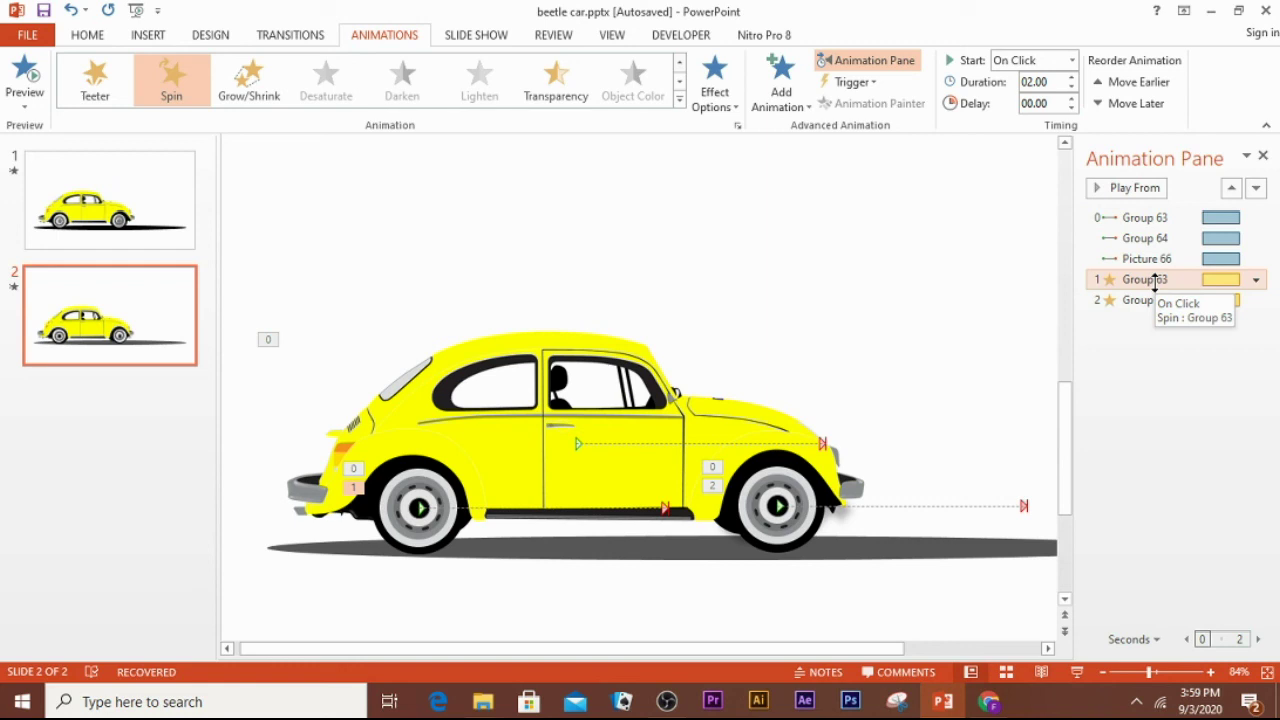
shift+click(1155, 300)
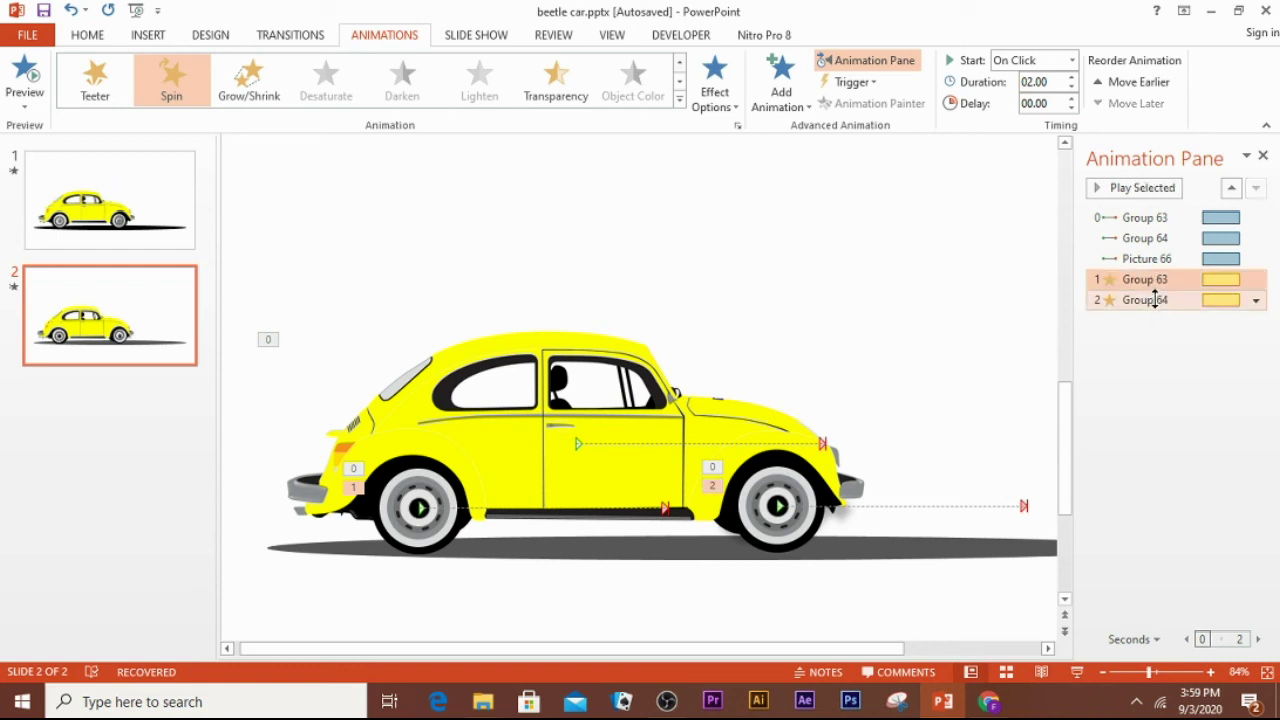
click(1256, 301)
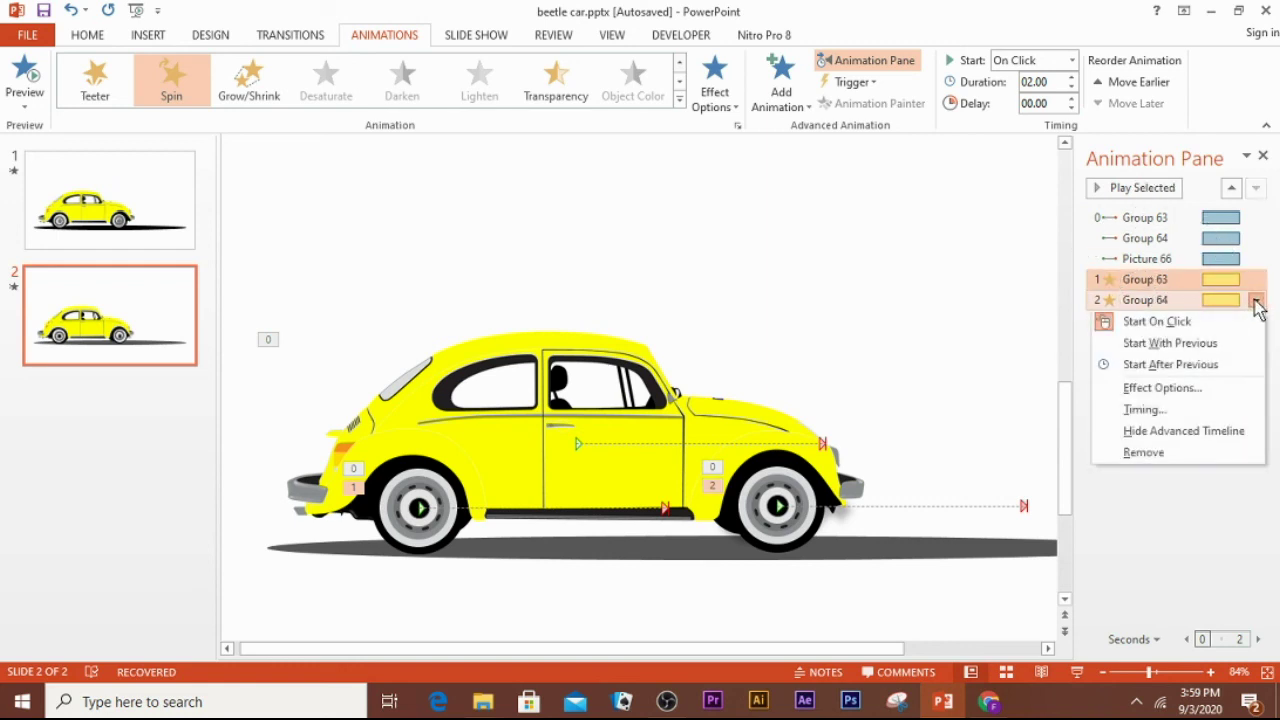
click(1190, 385)
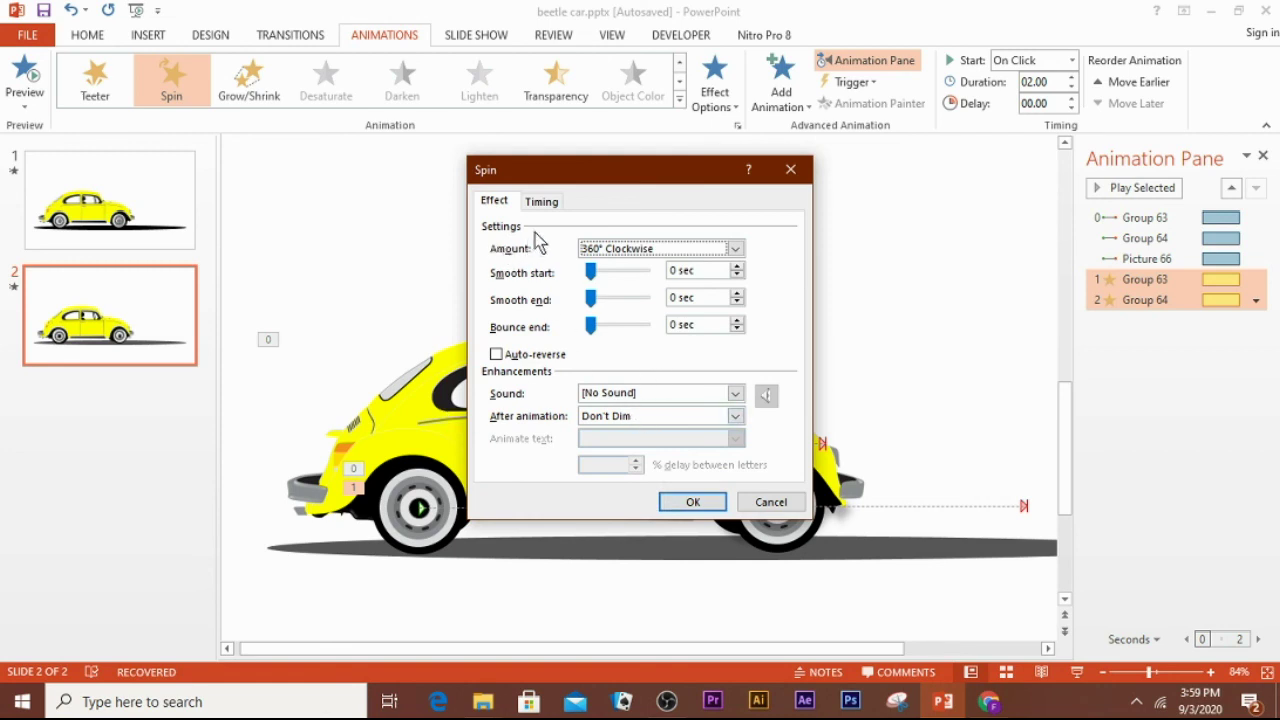
click(540, 204)
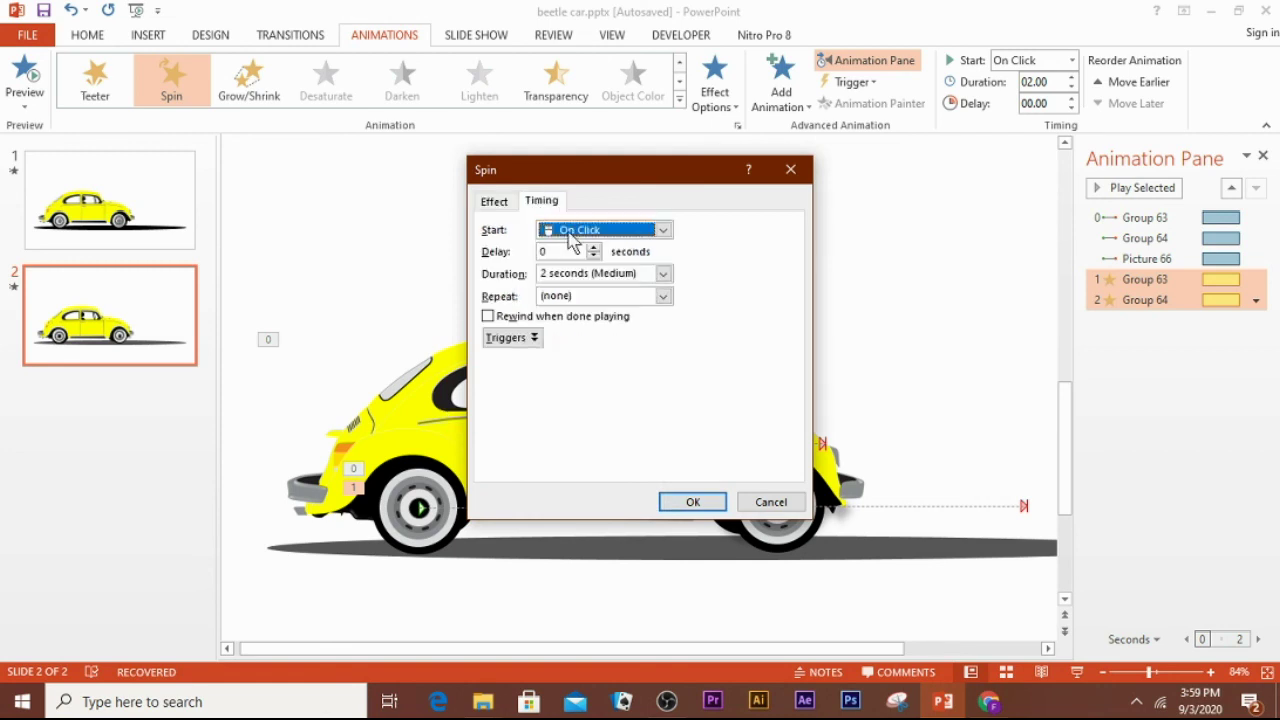
click(684, 500)
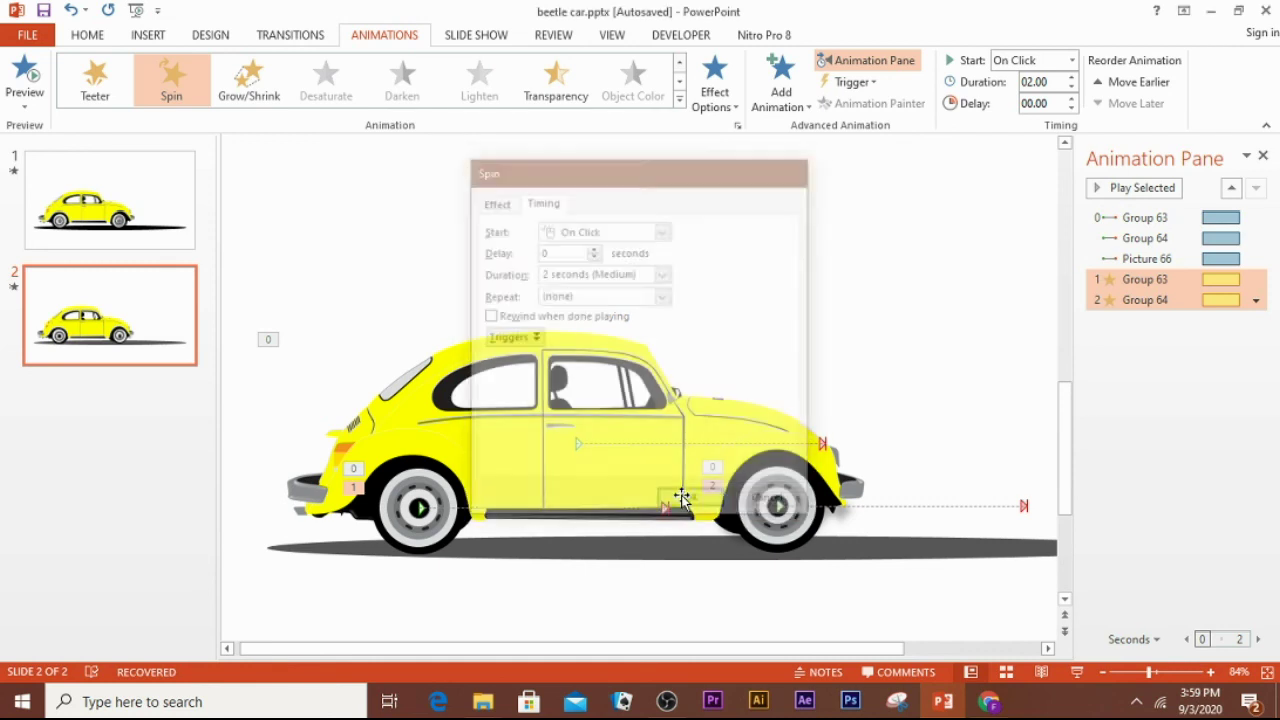
click(1071, 61)
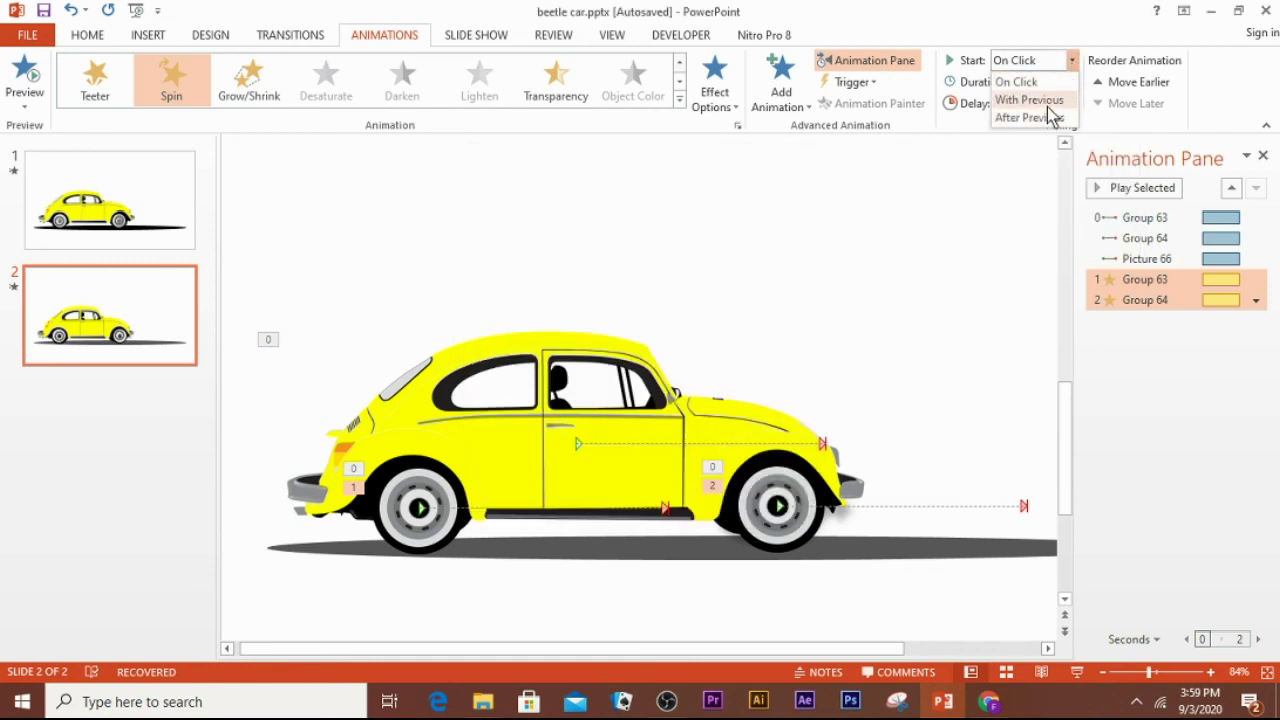
click(1046, 100)
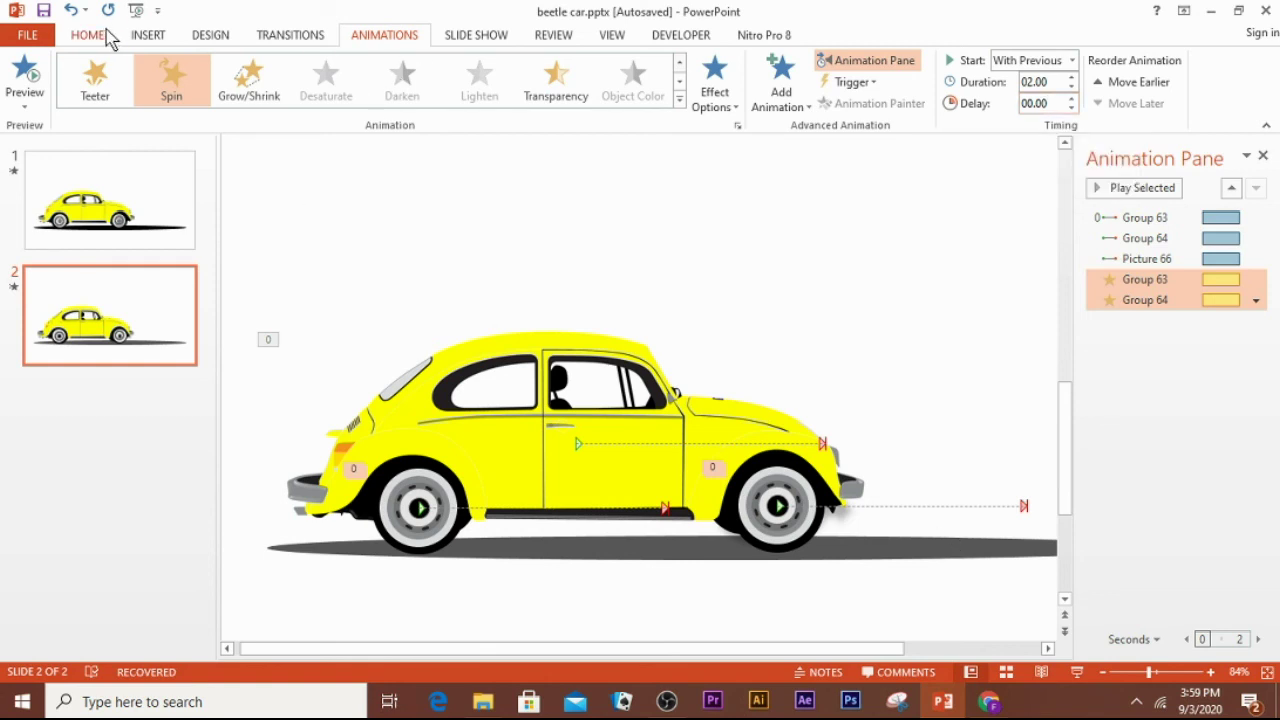
Play the slide show from the beginning to check the car animation.
click(494, 40)
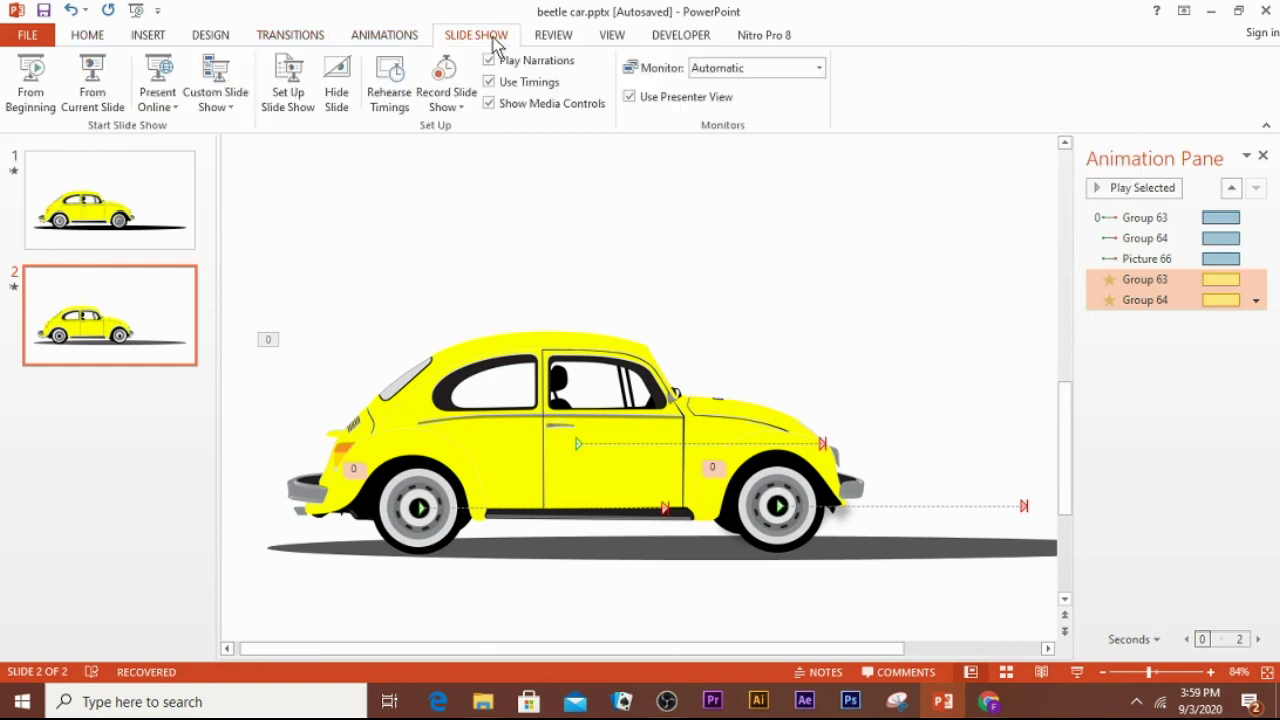
click(33, 100)
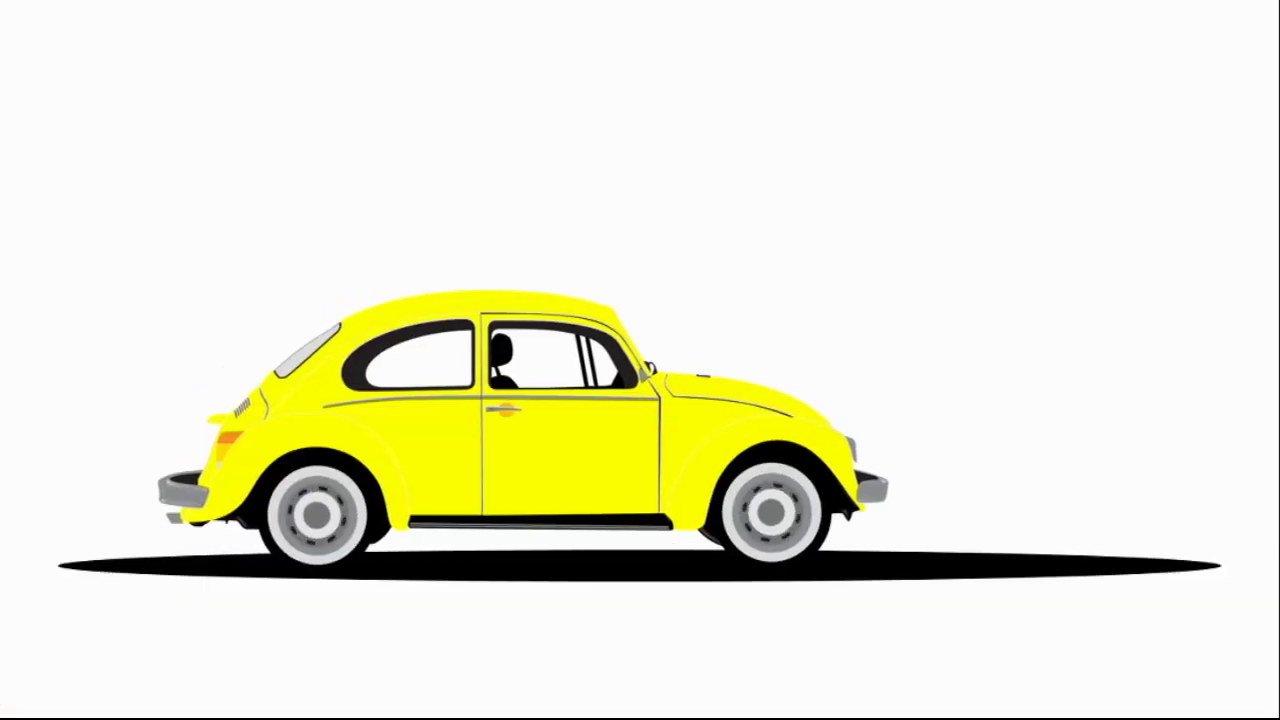